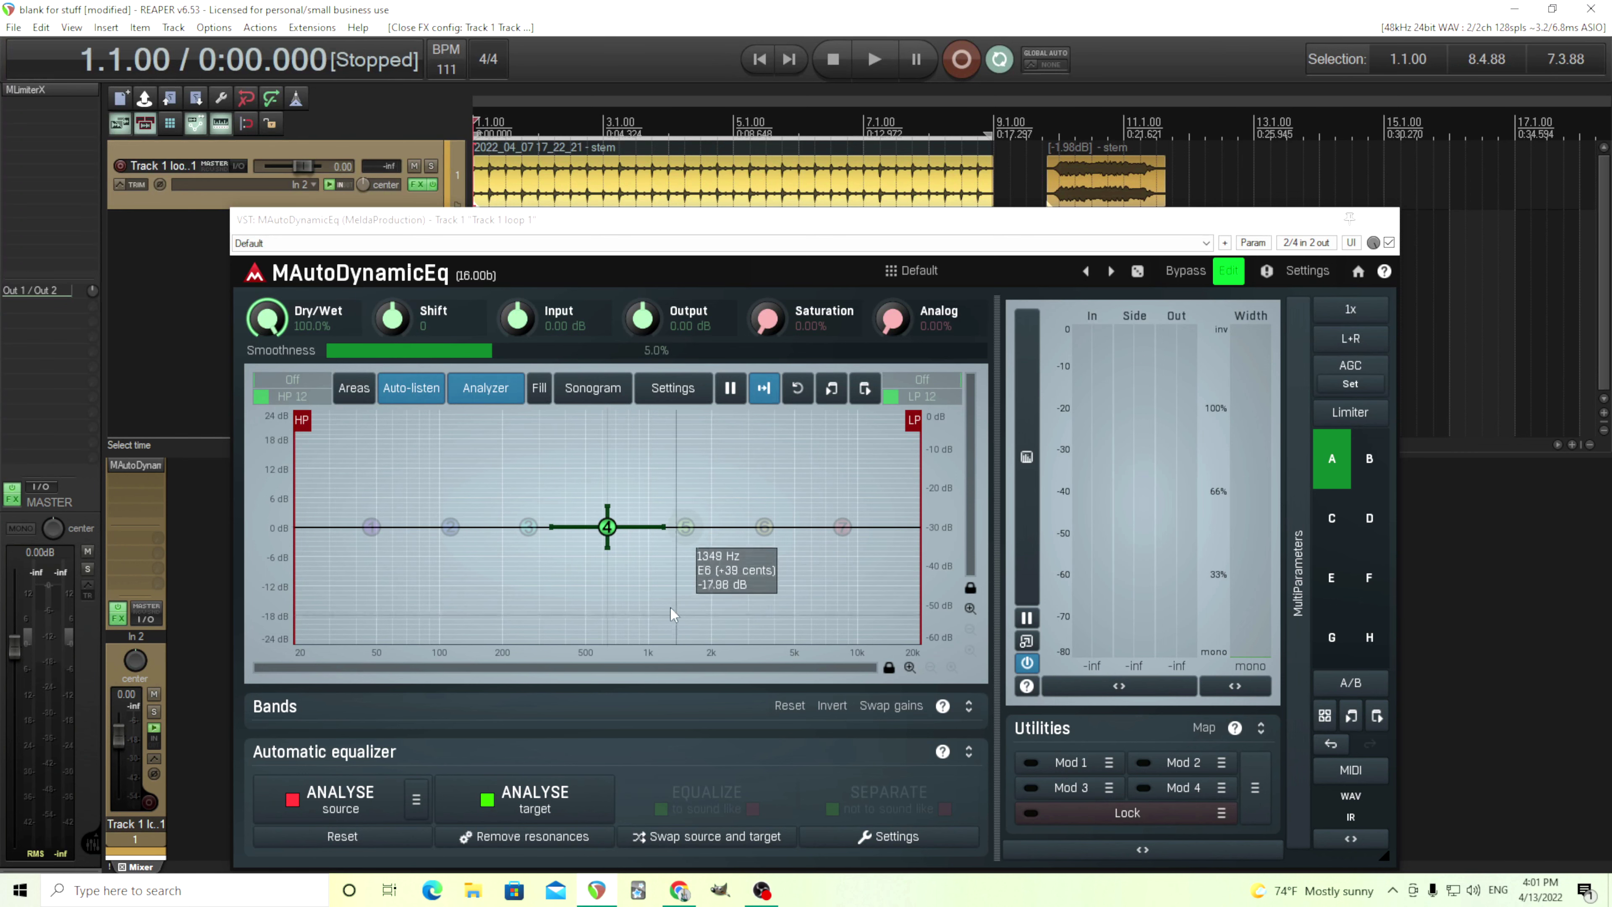
Step: Review the settings of equalizer band 4, close them, and play the drum loop briefly
{"action": "double_click", "coordinate": [611, 528]}
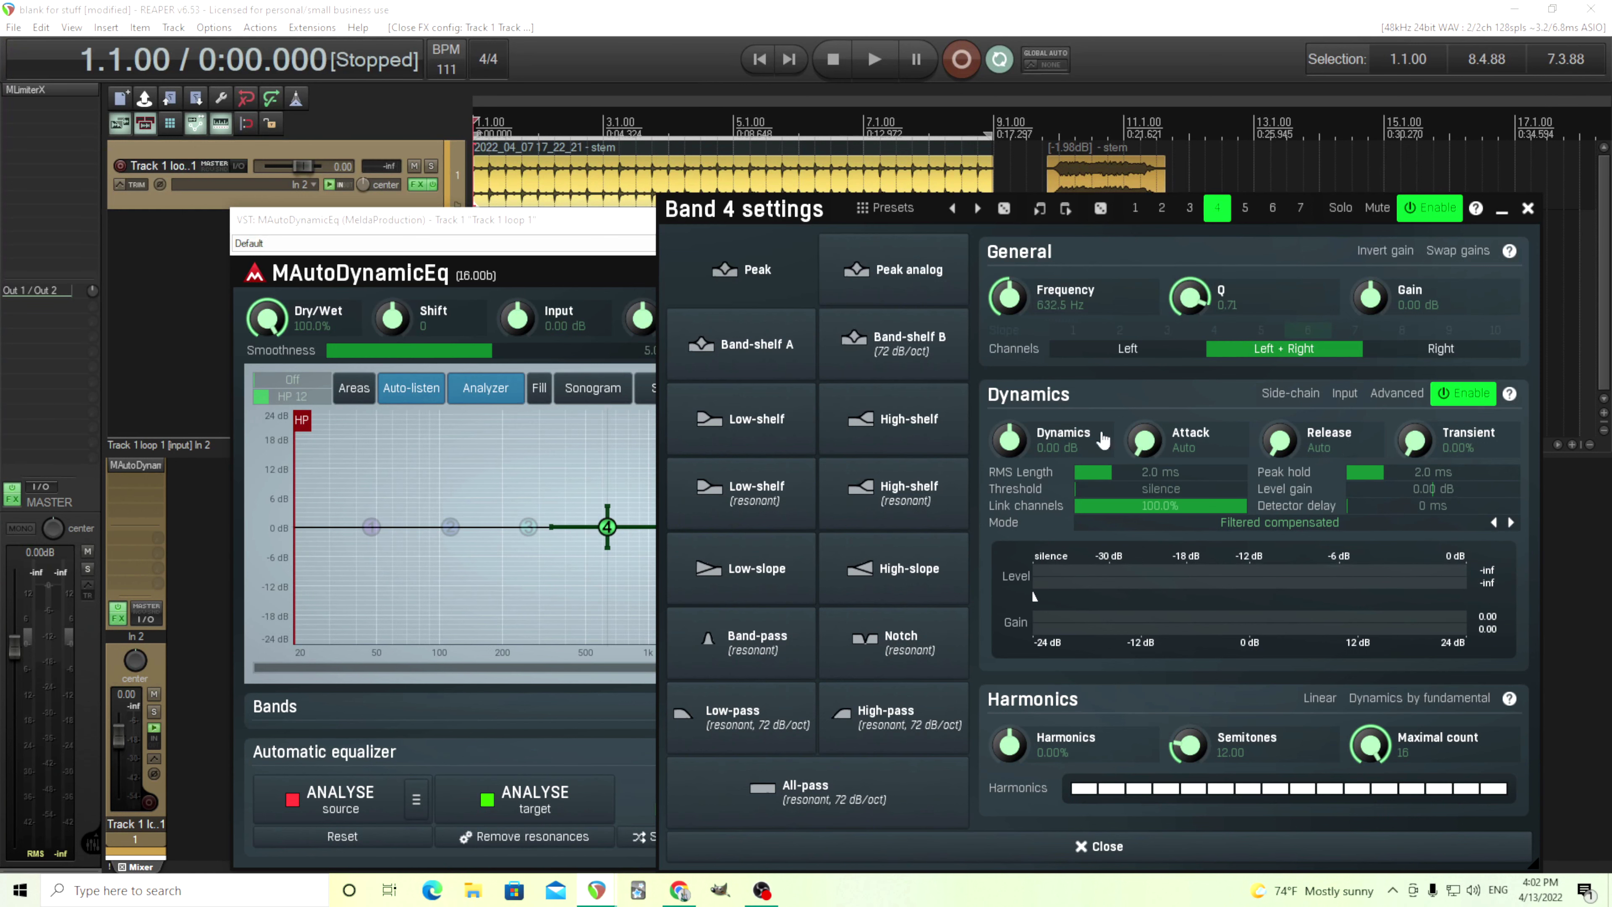
{"action": "left_click", "coordinate": [1528, 210]}
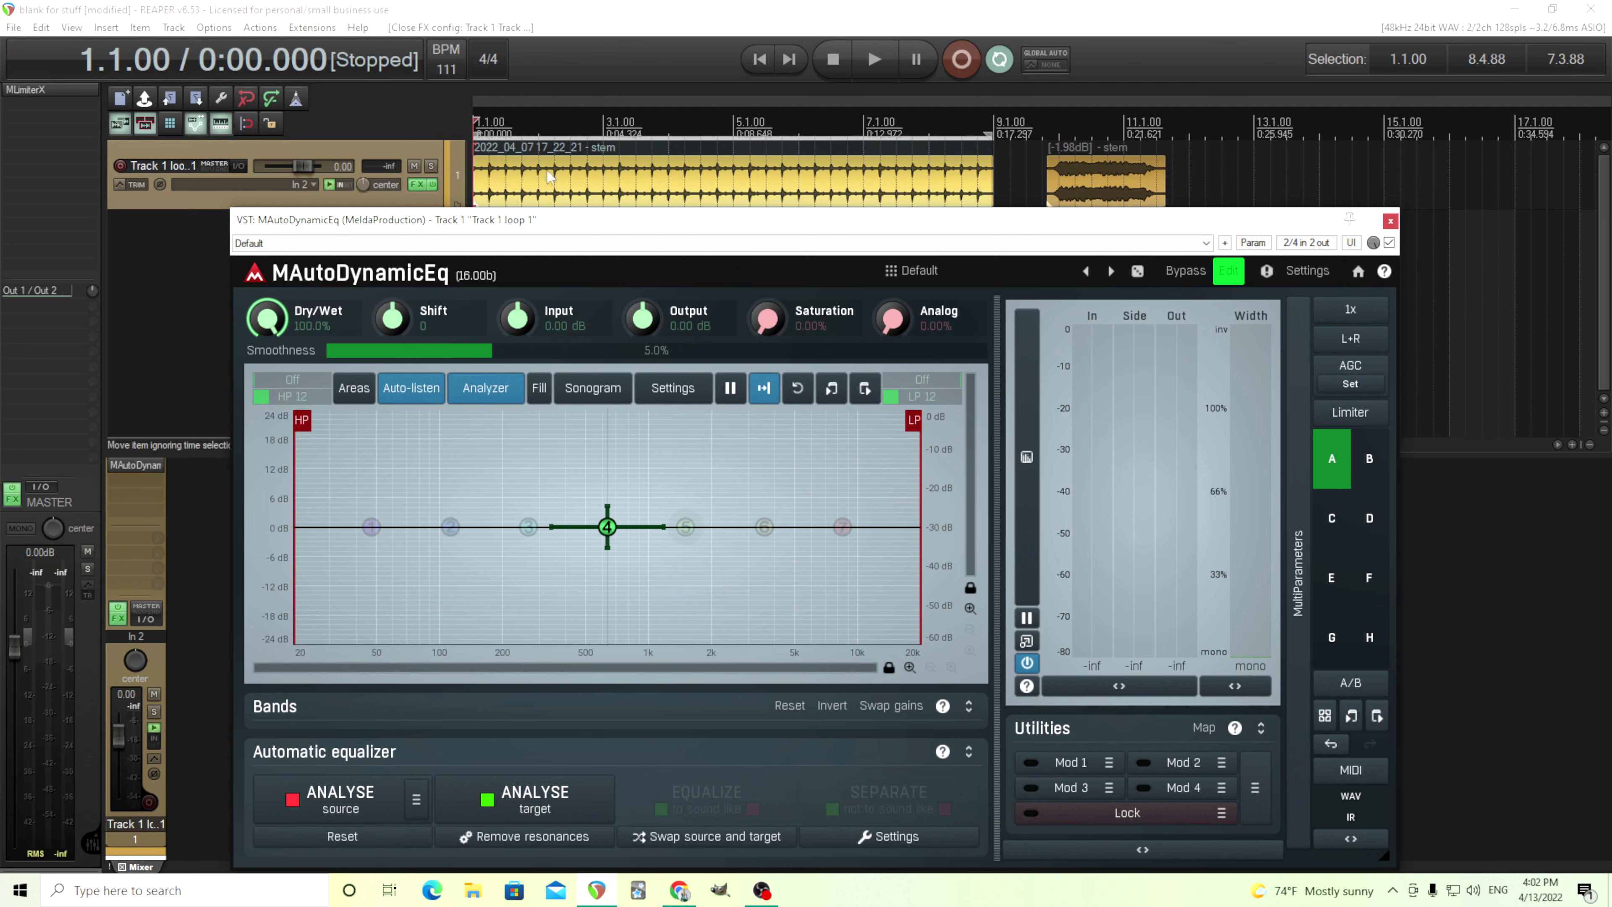
{"action": "left_click", "coordinate": [874, 70]}
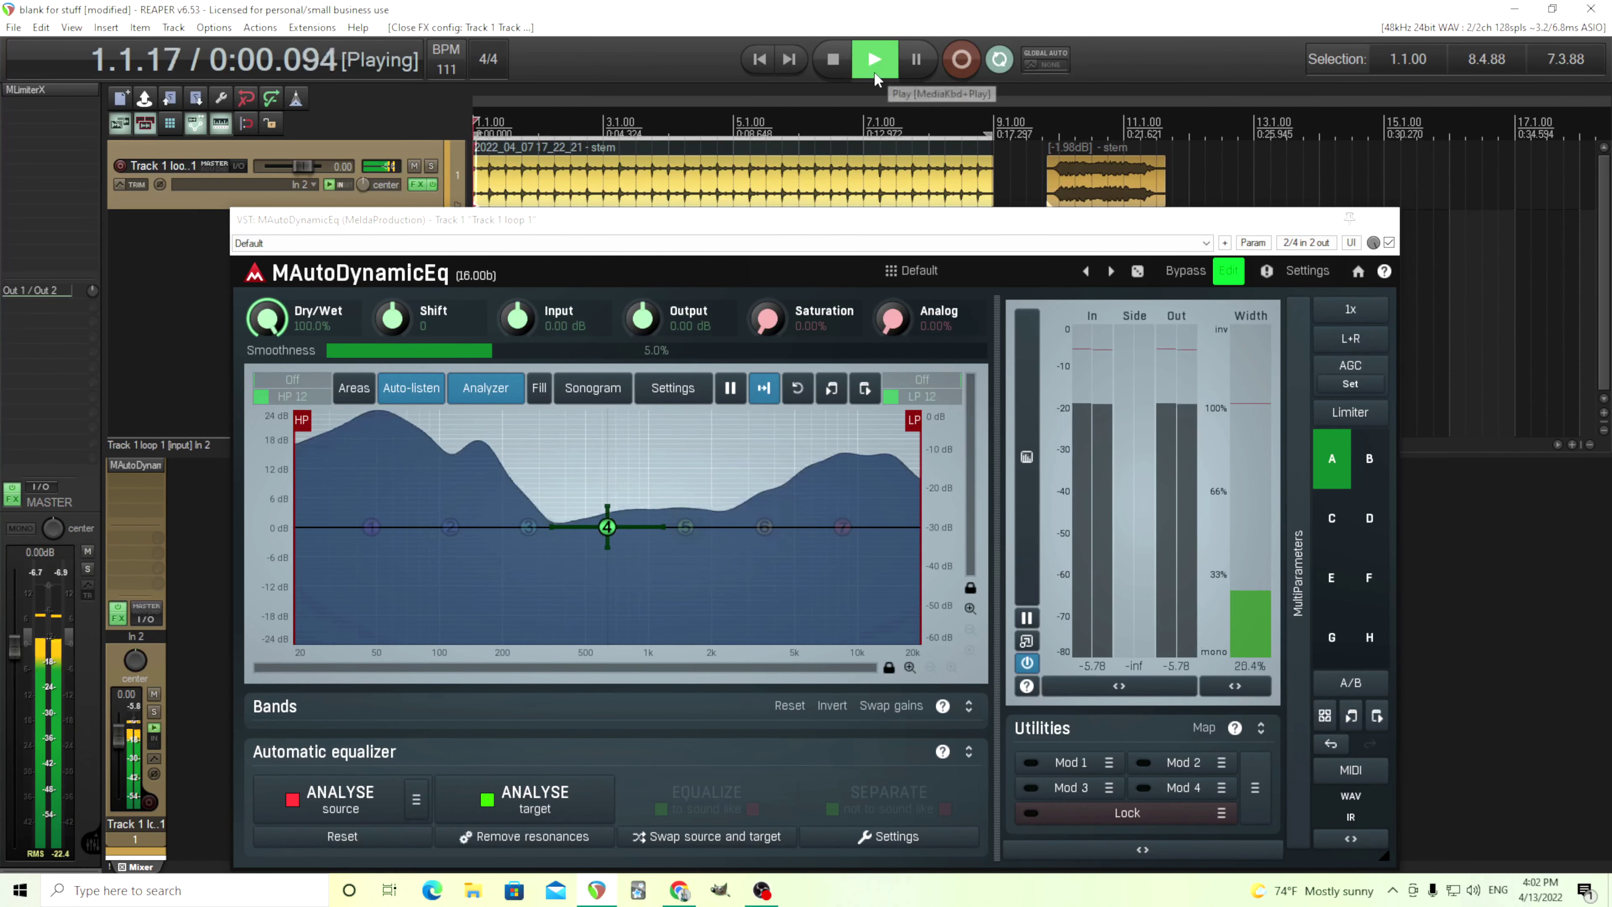
{"action": "left_click", "coordinate": [827, 65]}
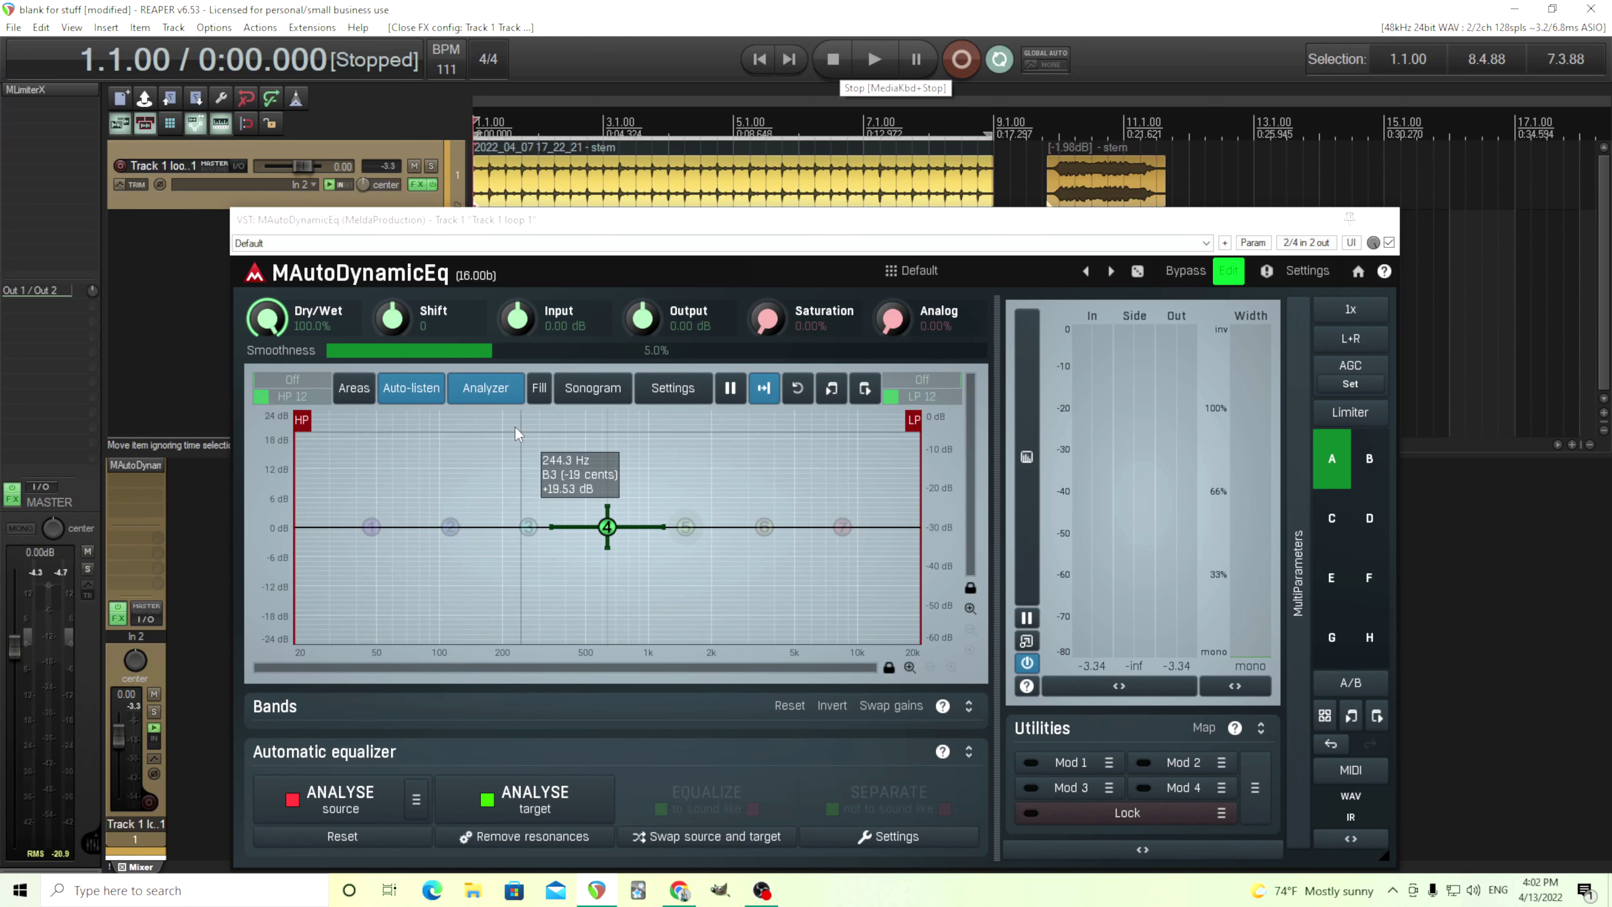
Step: Audition the loop with Auto-listen switched off, and switch Auto-listen back on
{"action": "left_click", "coordinate": [453, 388]}
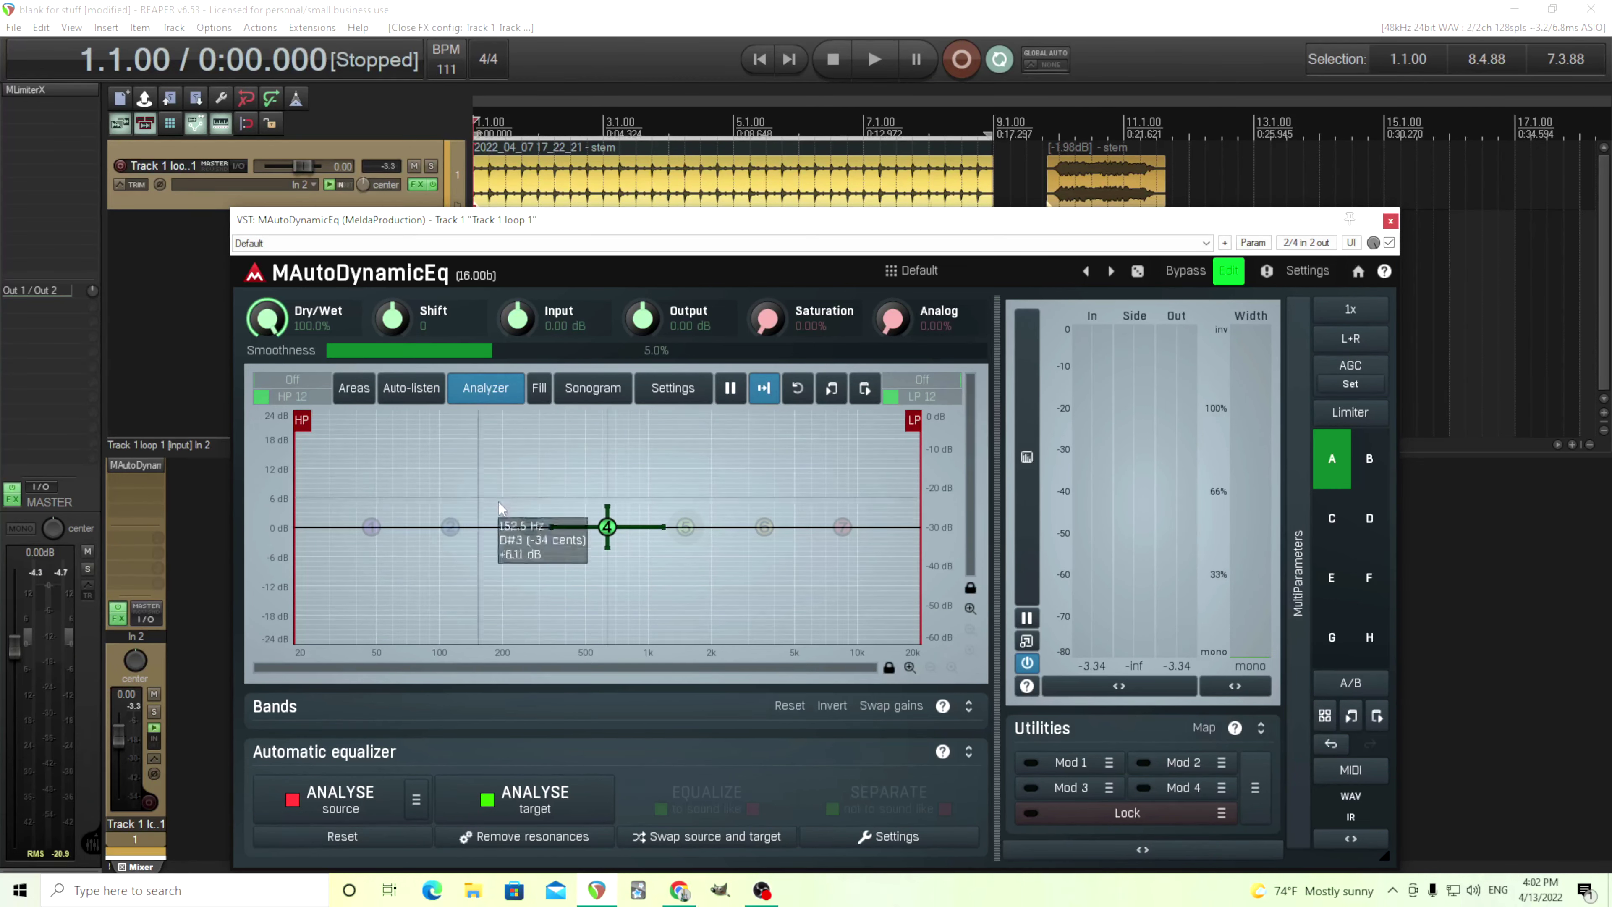
{"action": "left_click", "coordinate": [862, 68]}
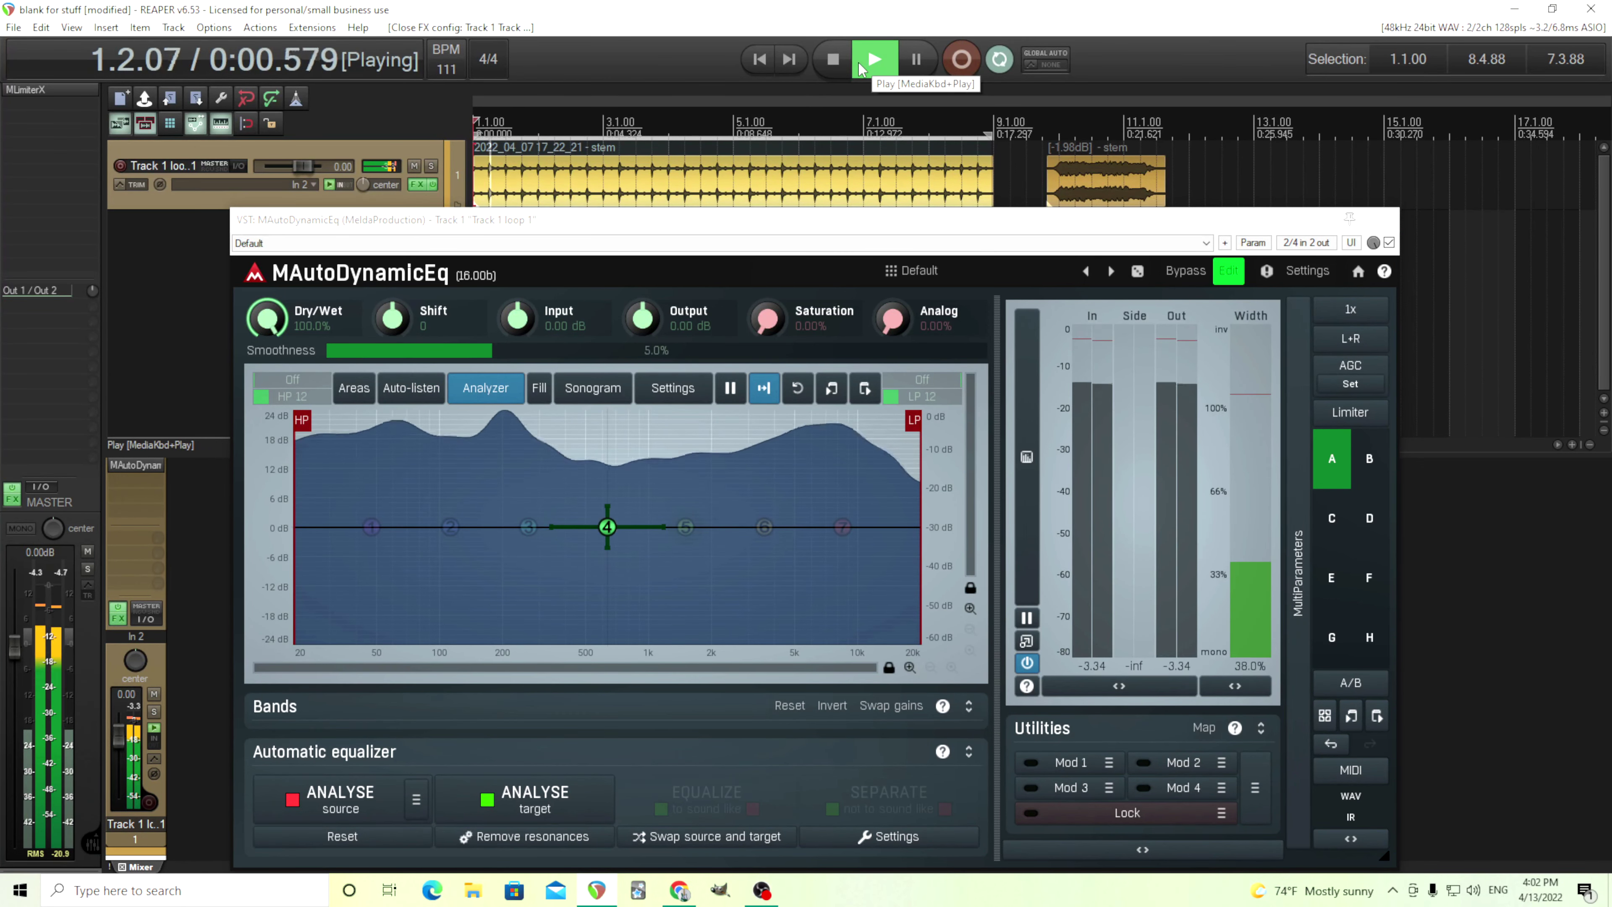
{"action": "left_click", "coordinate": [836, 66]}
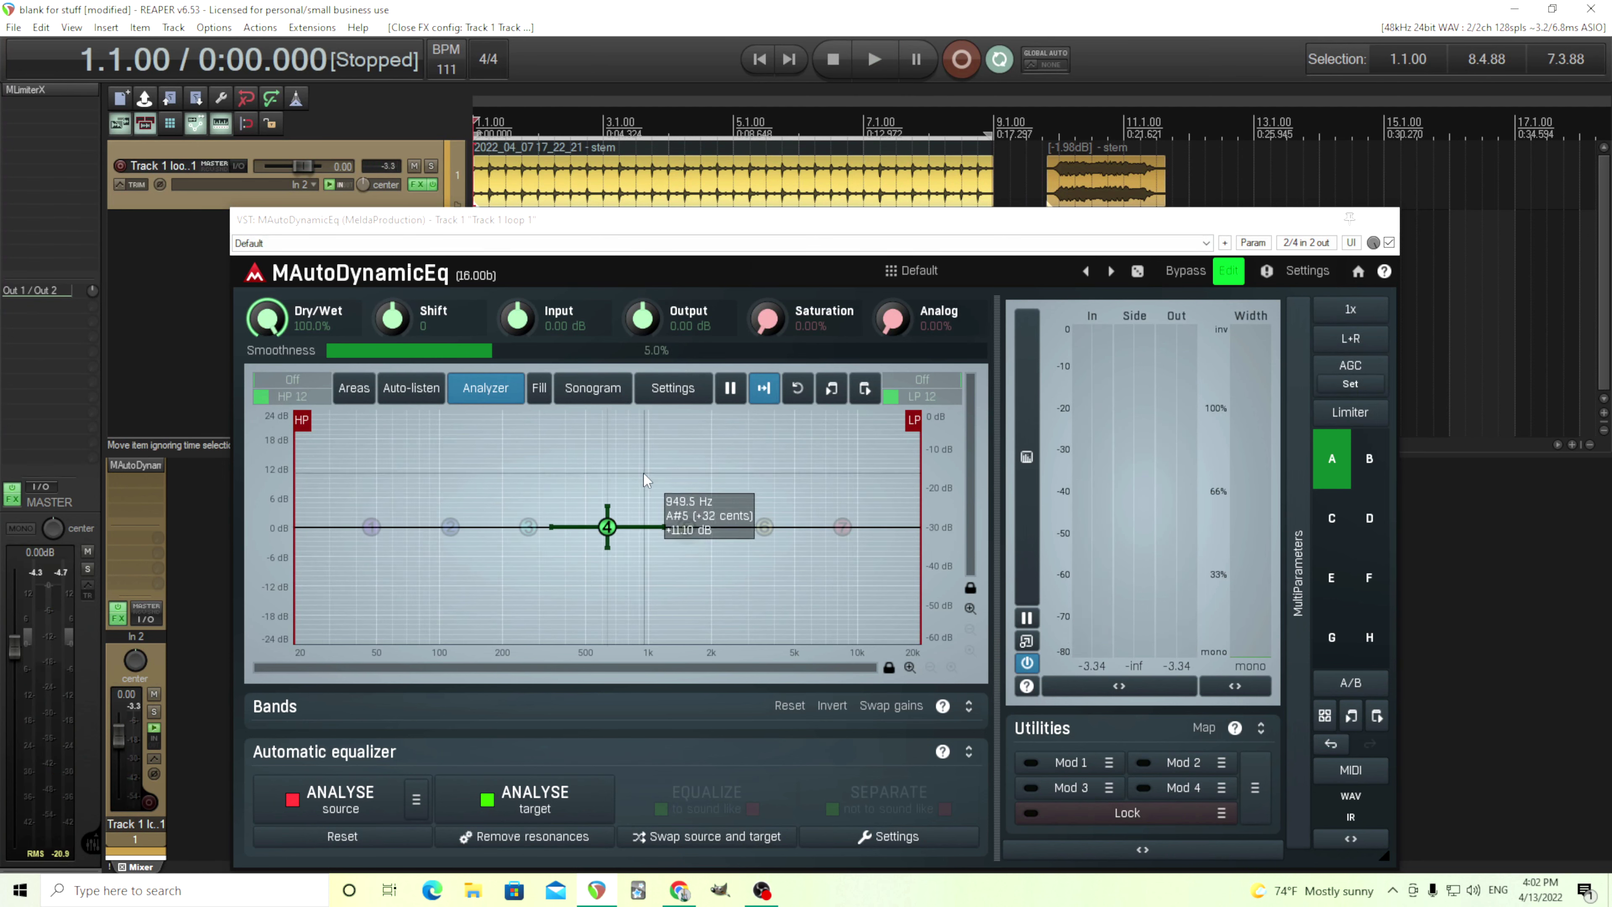
{"action": "left_click", "coordinate": [425, 386]}
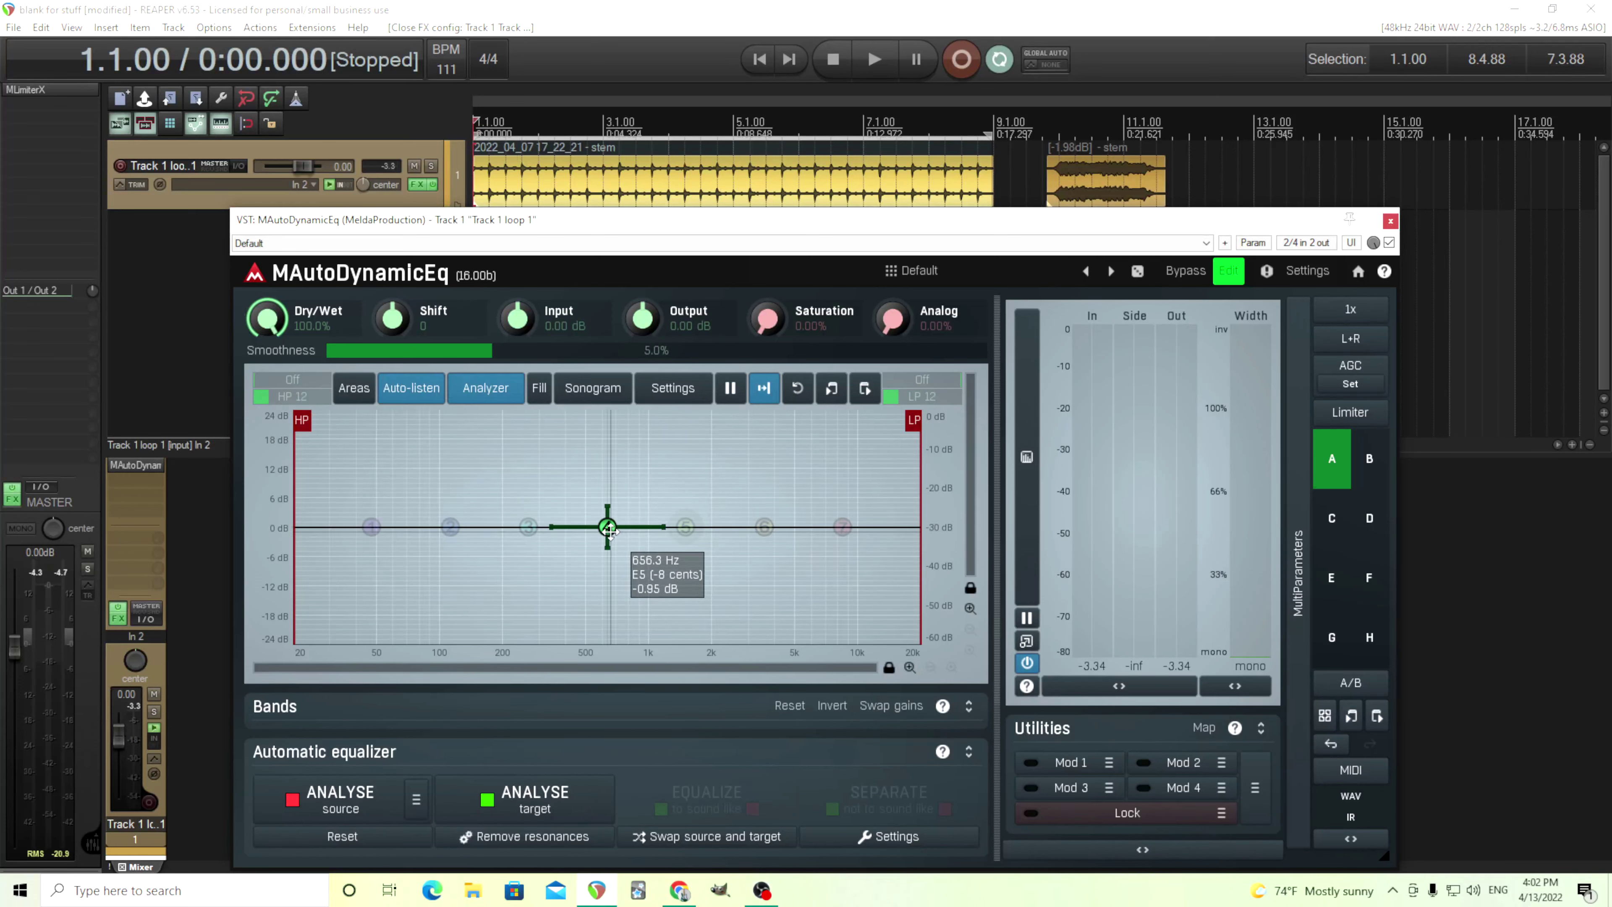
Step: Move band 4 to about 53 Hz while the loop plays, and reset its gain to 0 dB
{"action": "key", "text": "space"}
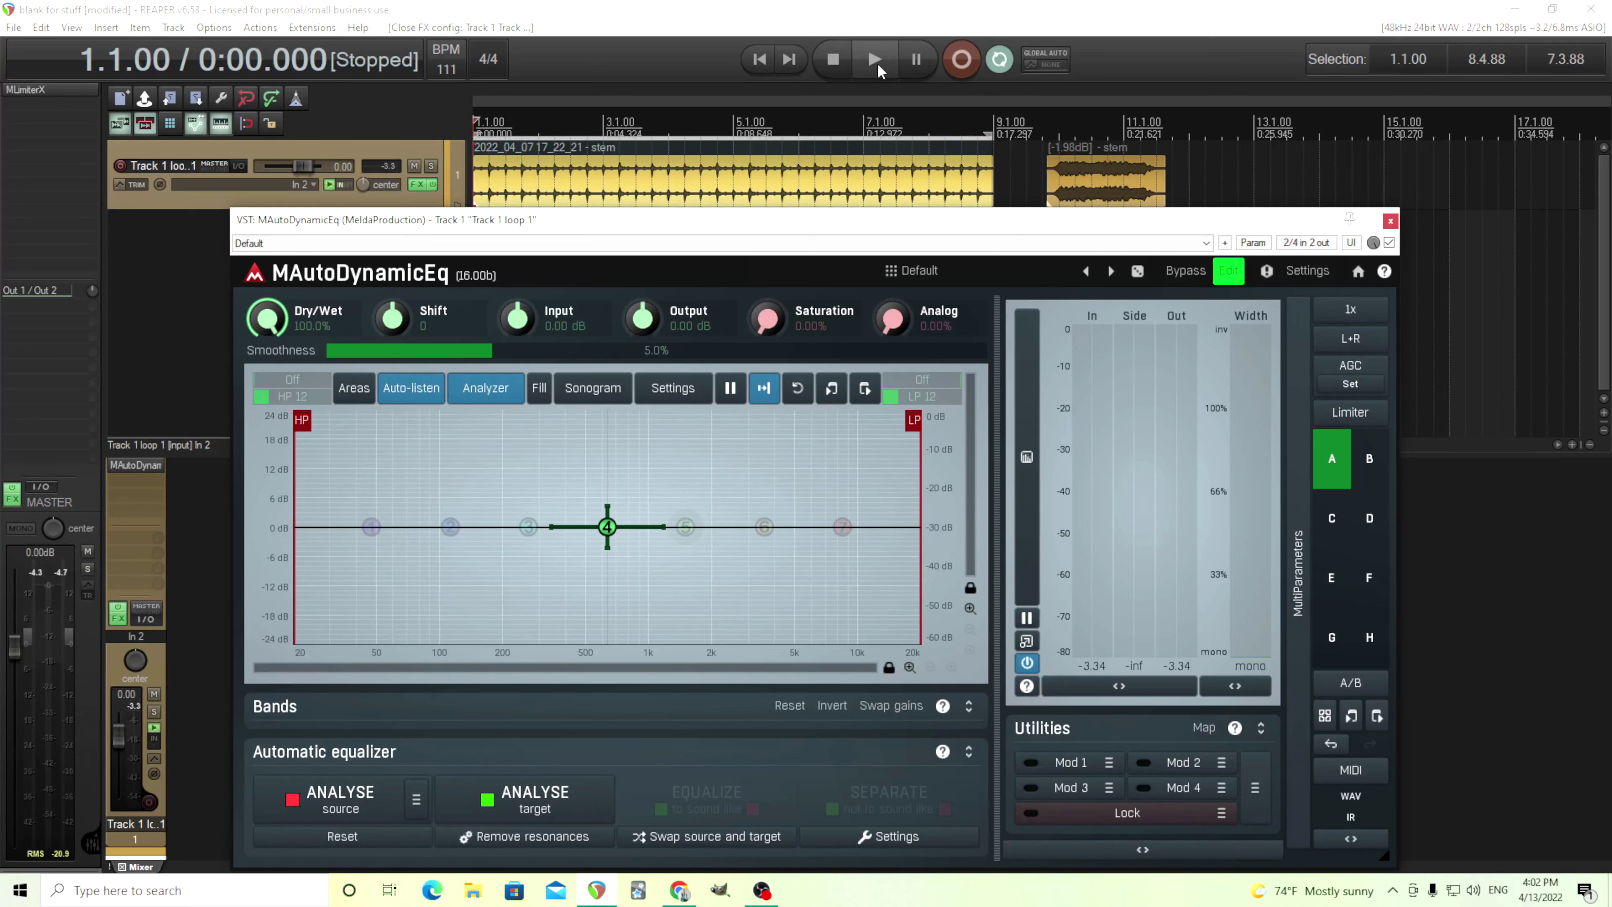
{"action": "left_click_drag", "start_coordinate": [607, 526], "coordinate": [380, 529]}
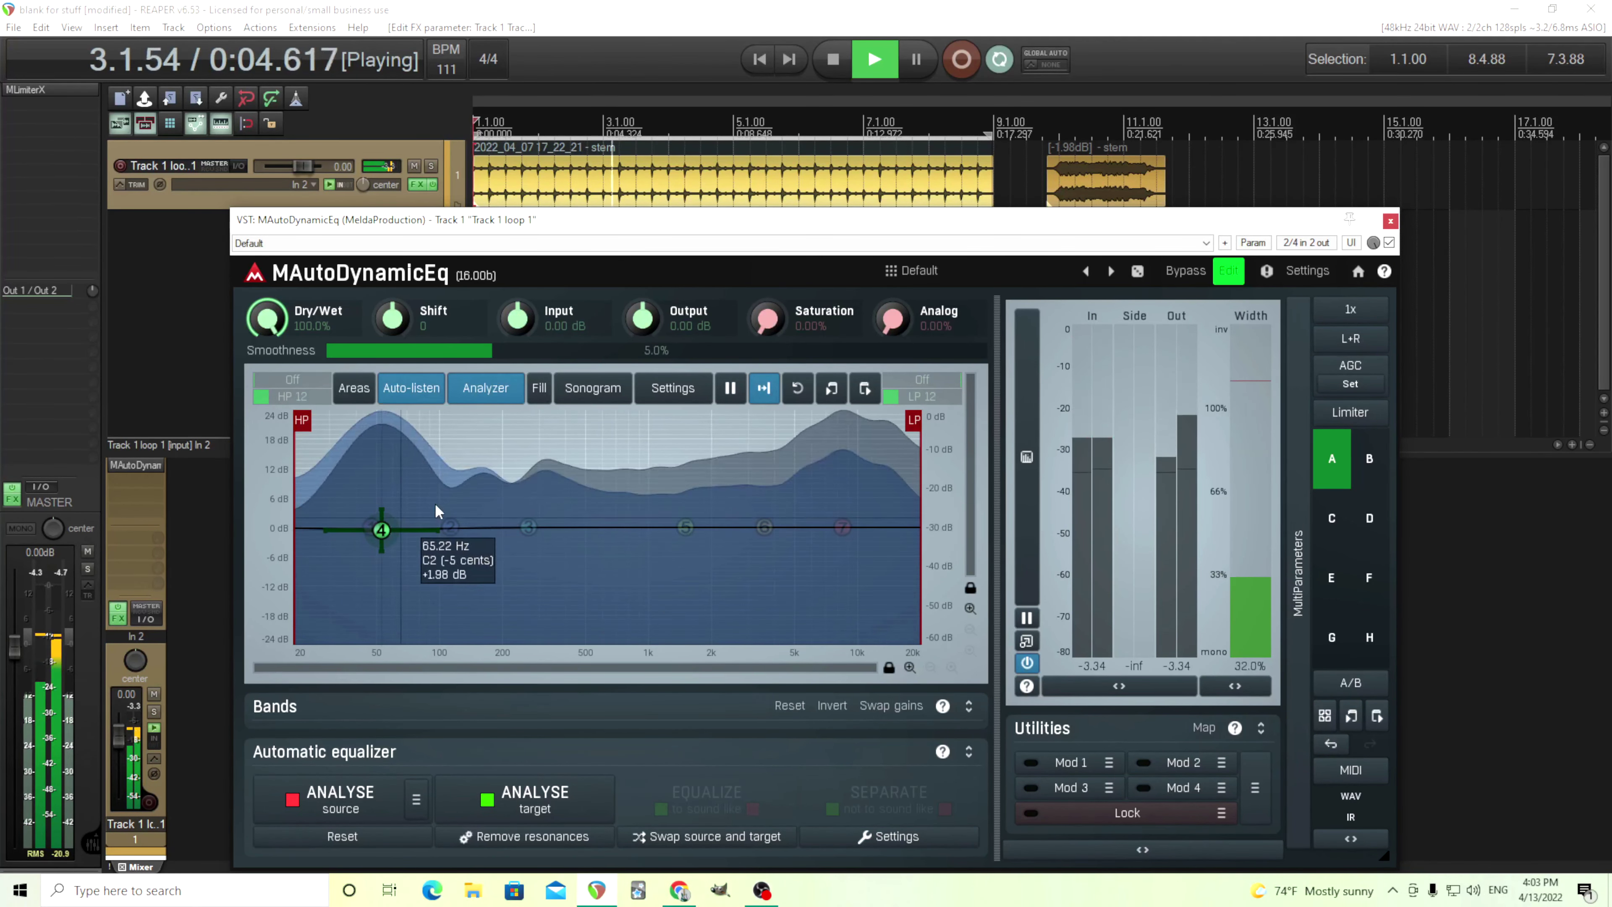
{"action": "left_click", "coordinate": [833, 60]}
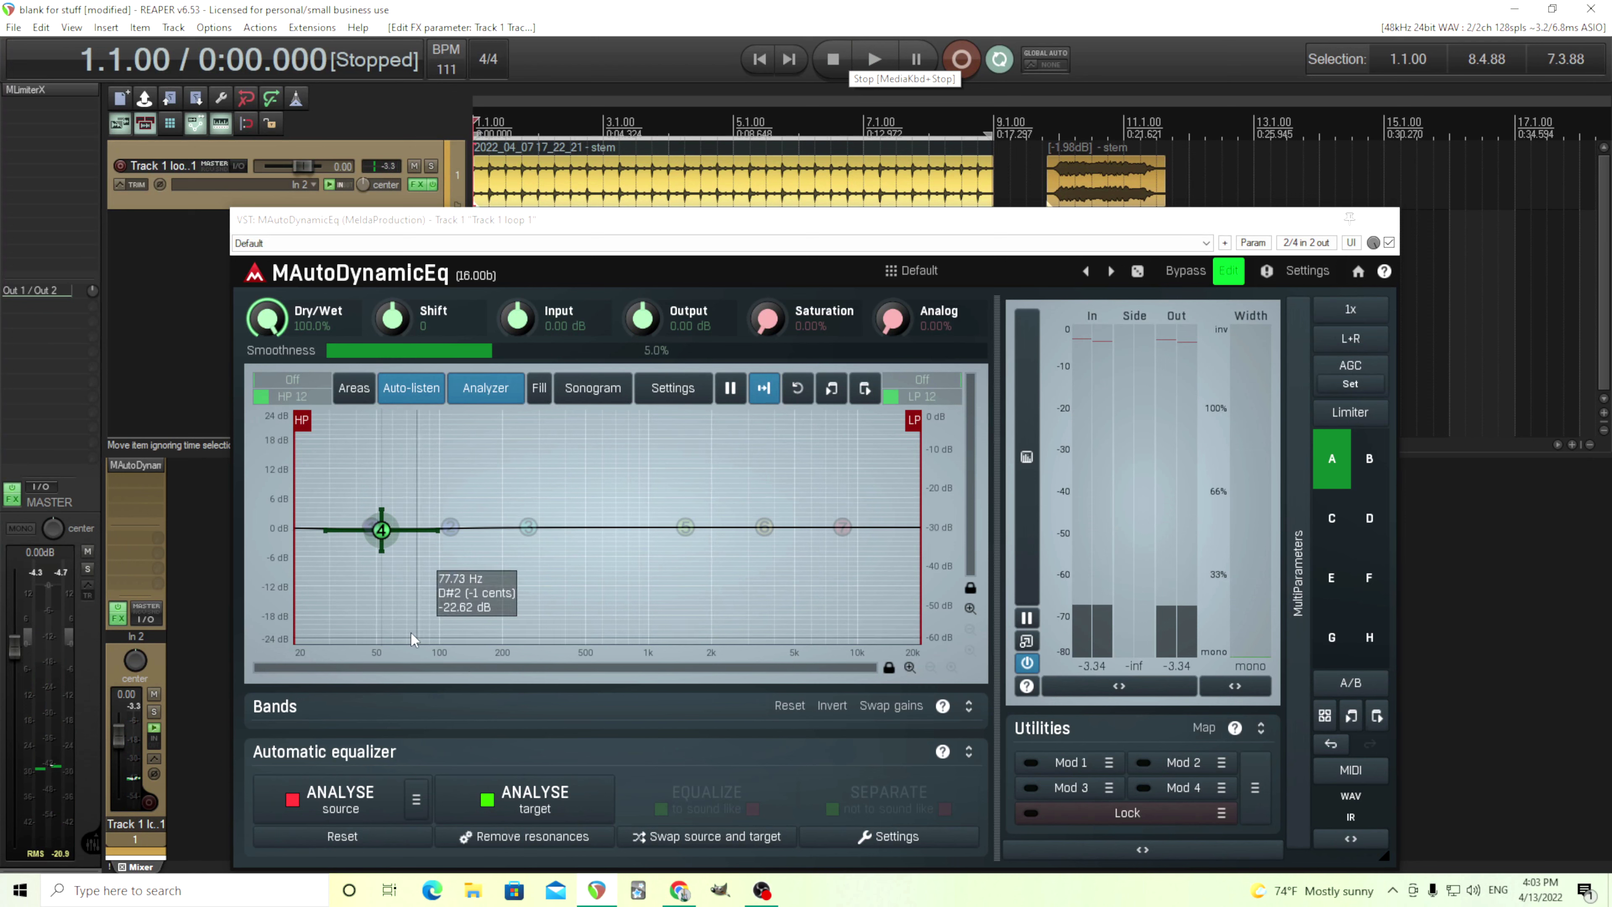
{"action": "left_click", "coordinate": [382, 531]}
{"action": "double_click", "coordinate": [382, 531]}
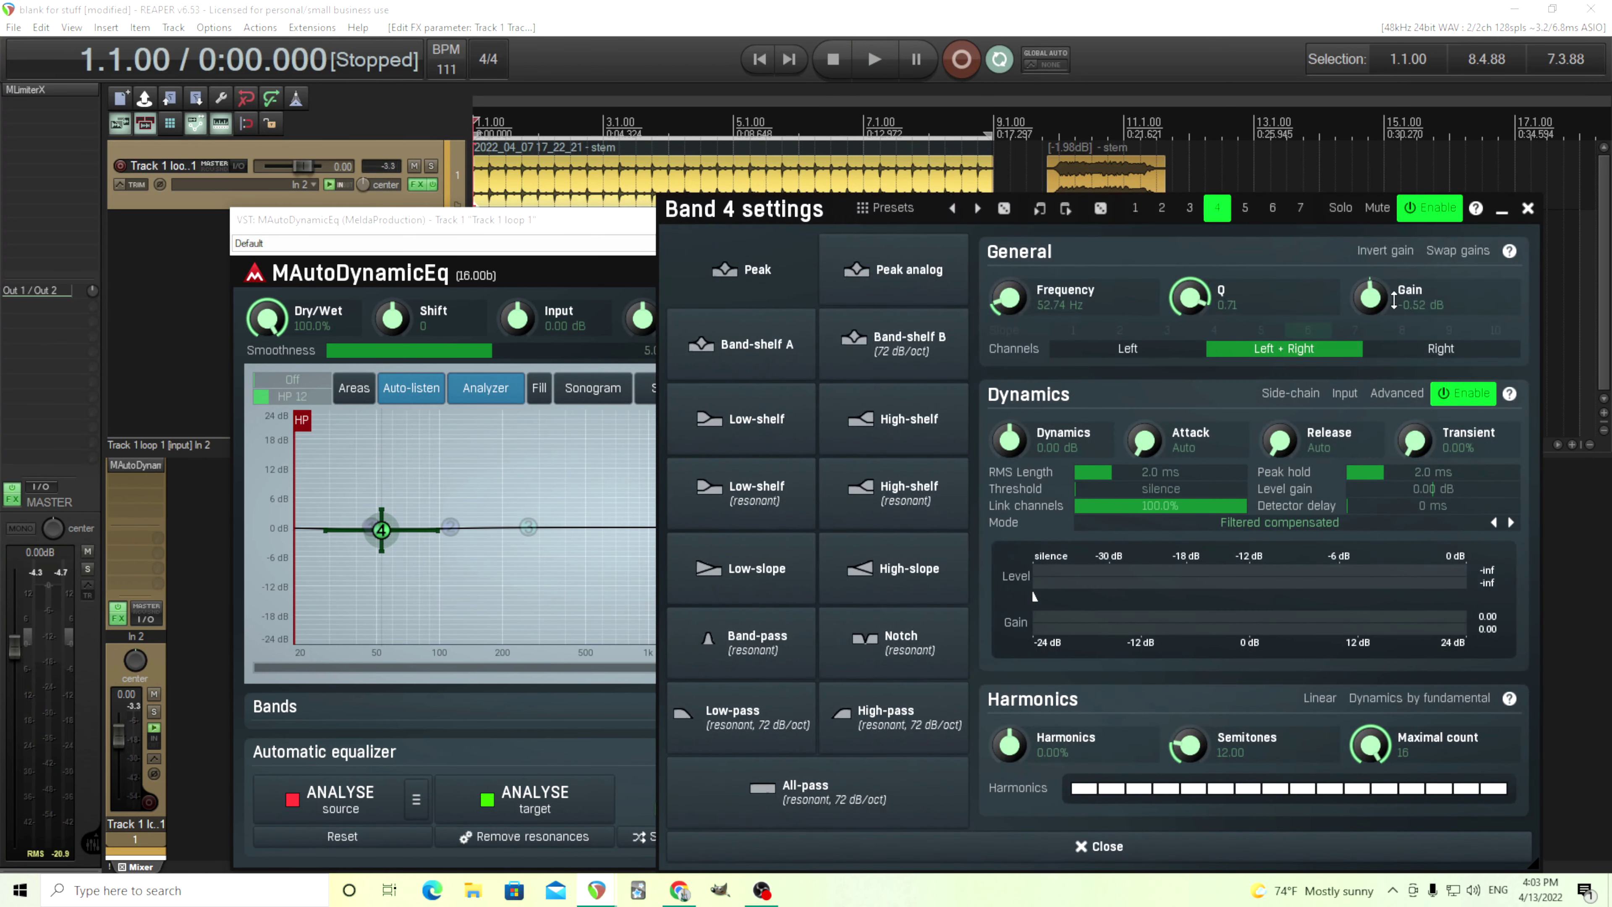
{"action": "double_click", "coordinate": [1384, 297]}
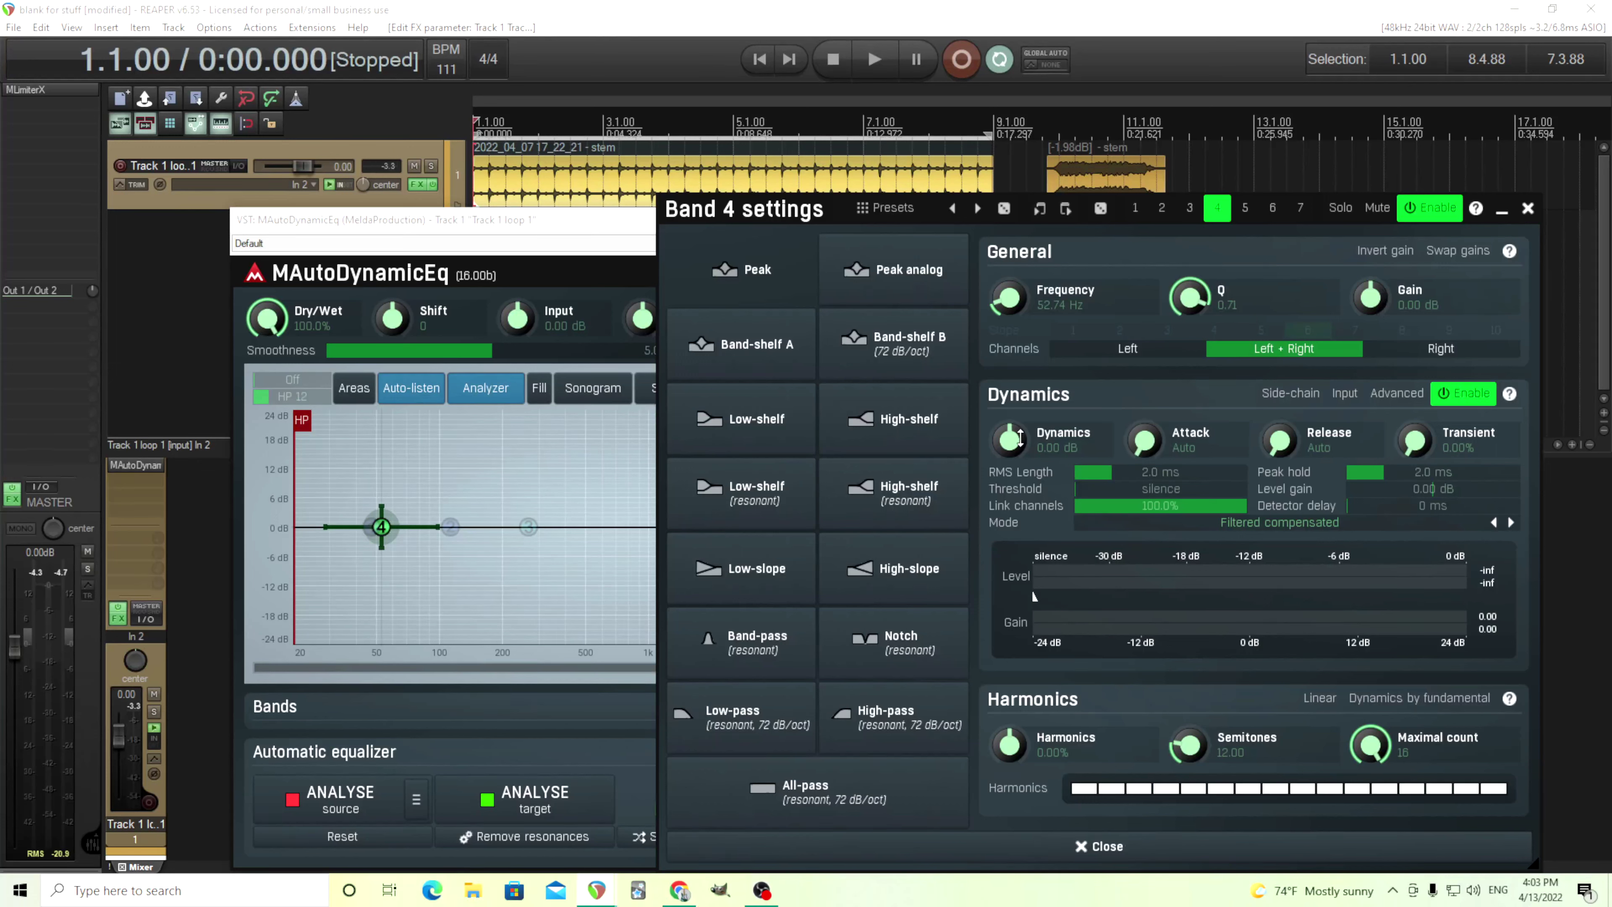
Step: Set band 4's Dynamics to -24 dB while the loop plays
{"action": "left_click_drag", "start_coordinate": [1019, 438], "coordinate": [1020, 438]}
{"action": "left_click", "coordinate": [879, 59]}
{"action": "left_click_drag", "start_coordinate": [1041, 432], "coordinate": [1042, 463]}
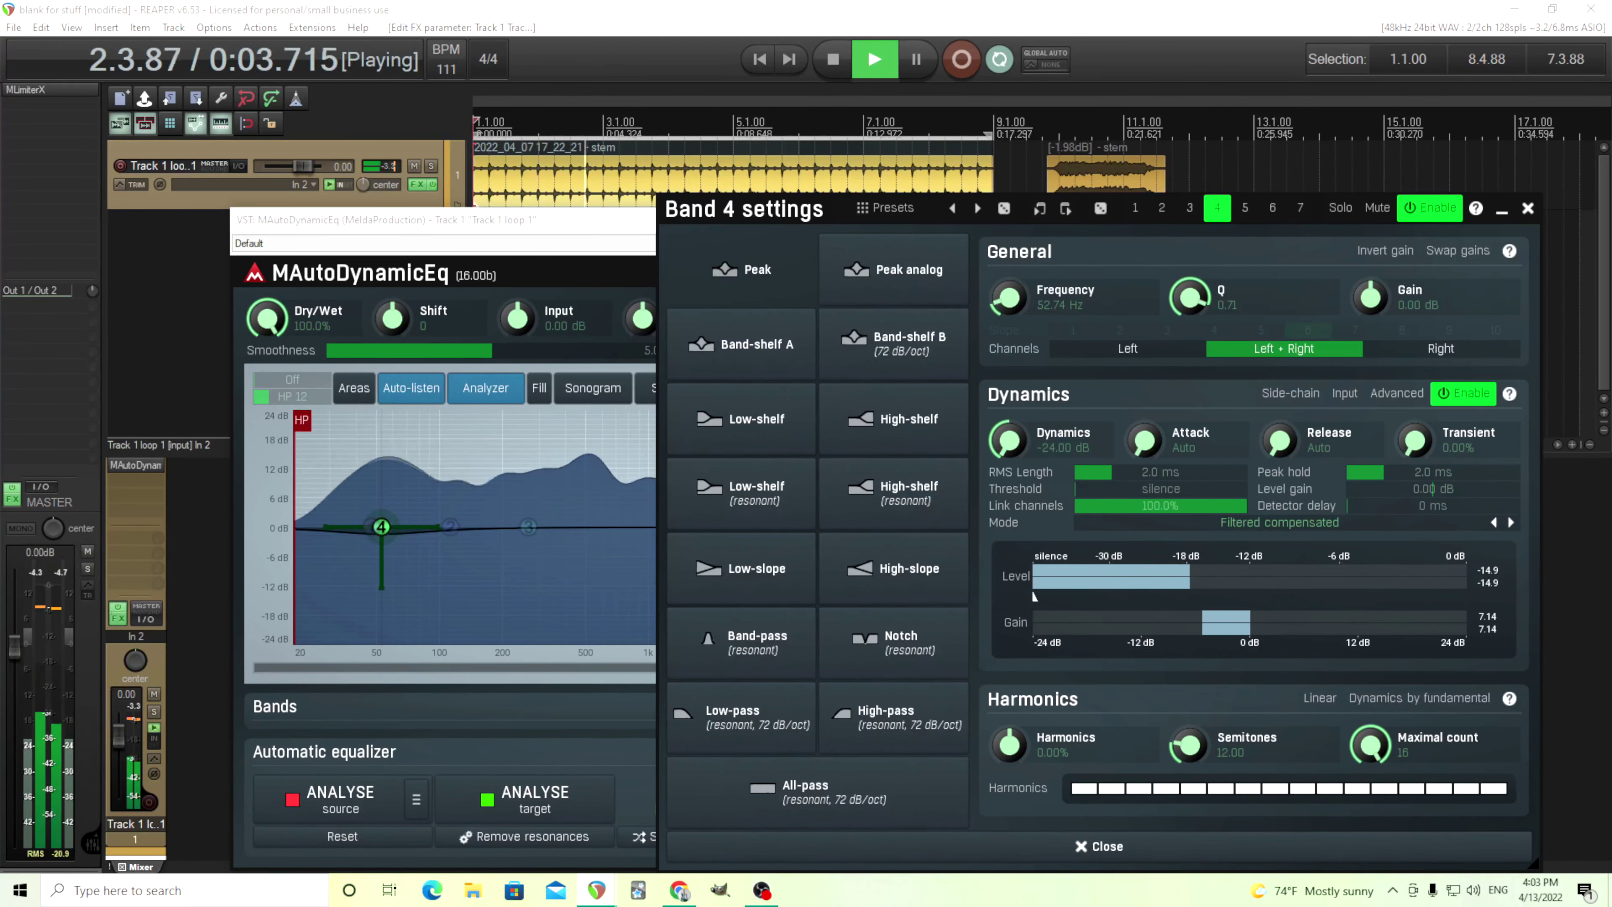
Step: Compare the playing loop with band 4's dynamics off and on, and raise the Level gain to about 12.7 dB
{"action": "left_click", "coordinate": [1450, 407]}
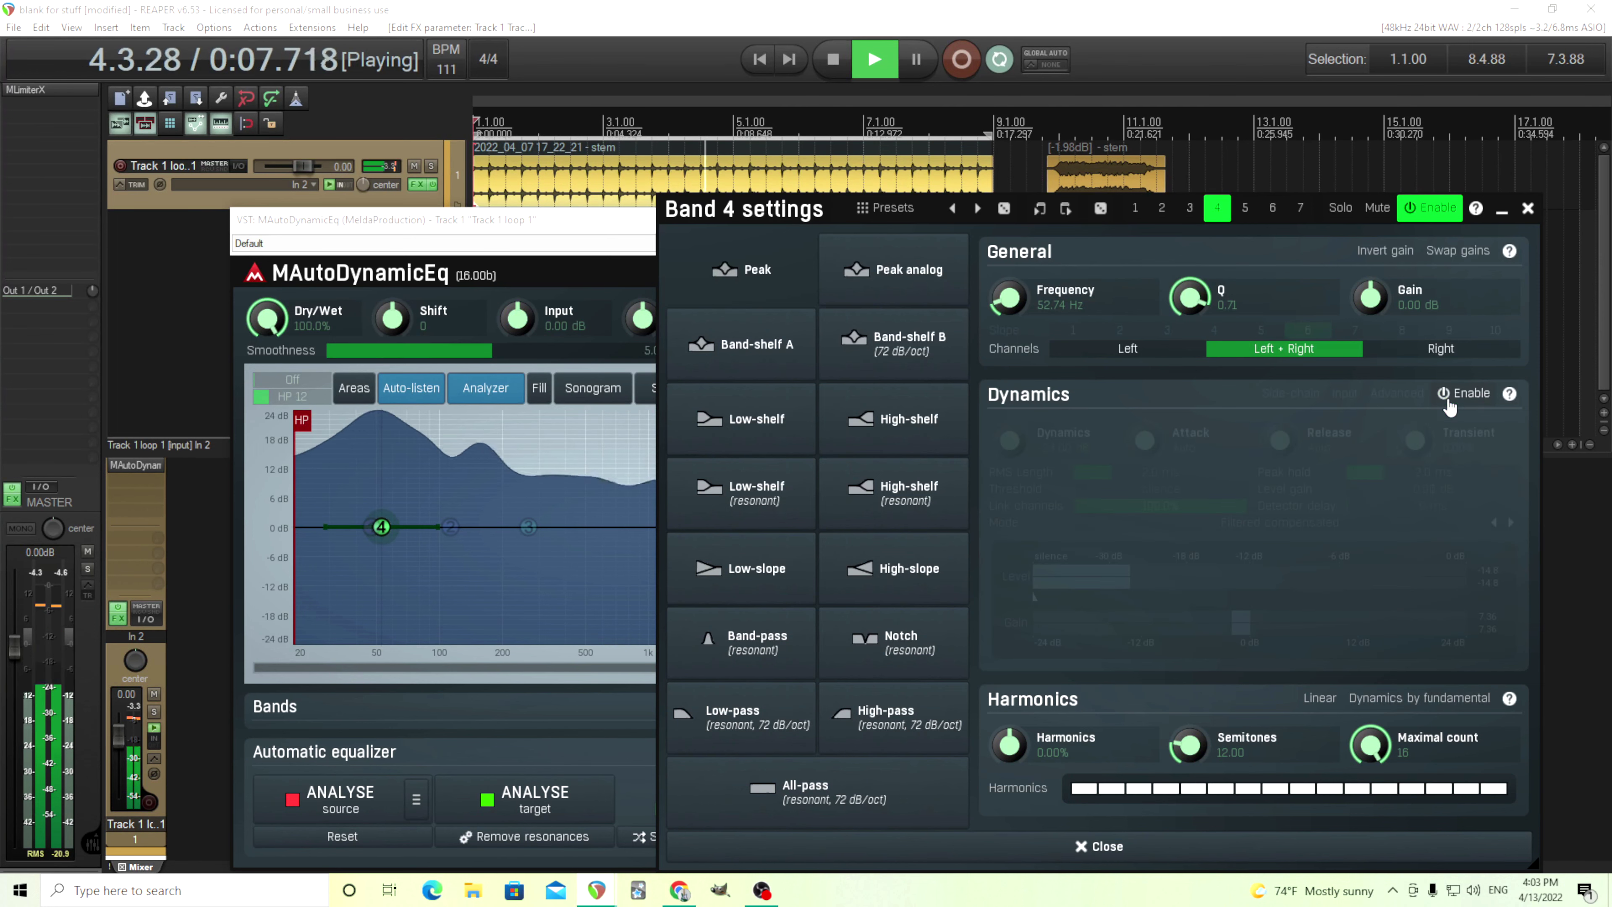
{"action": "left_click", "coordinate": [1450, 405]}
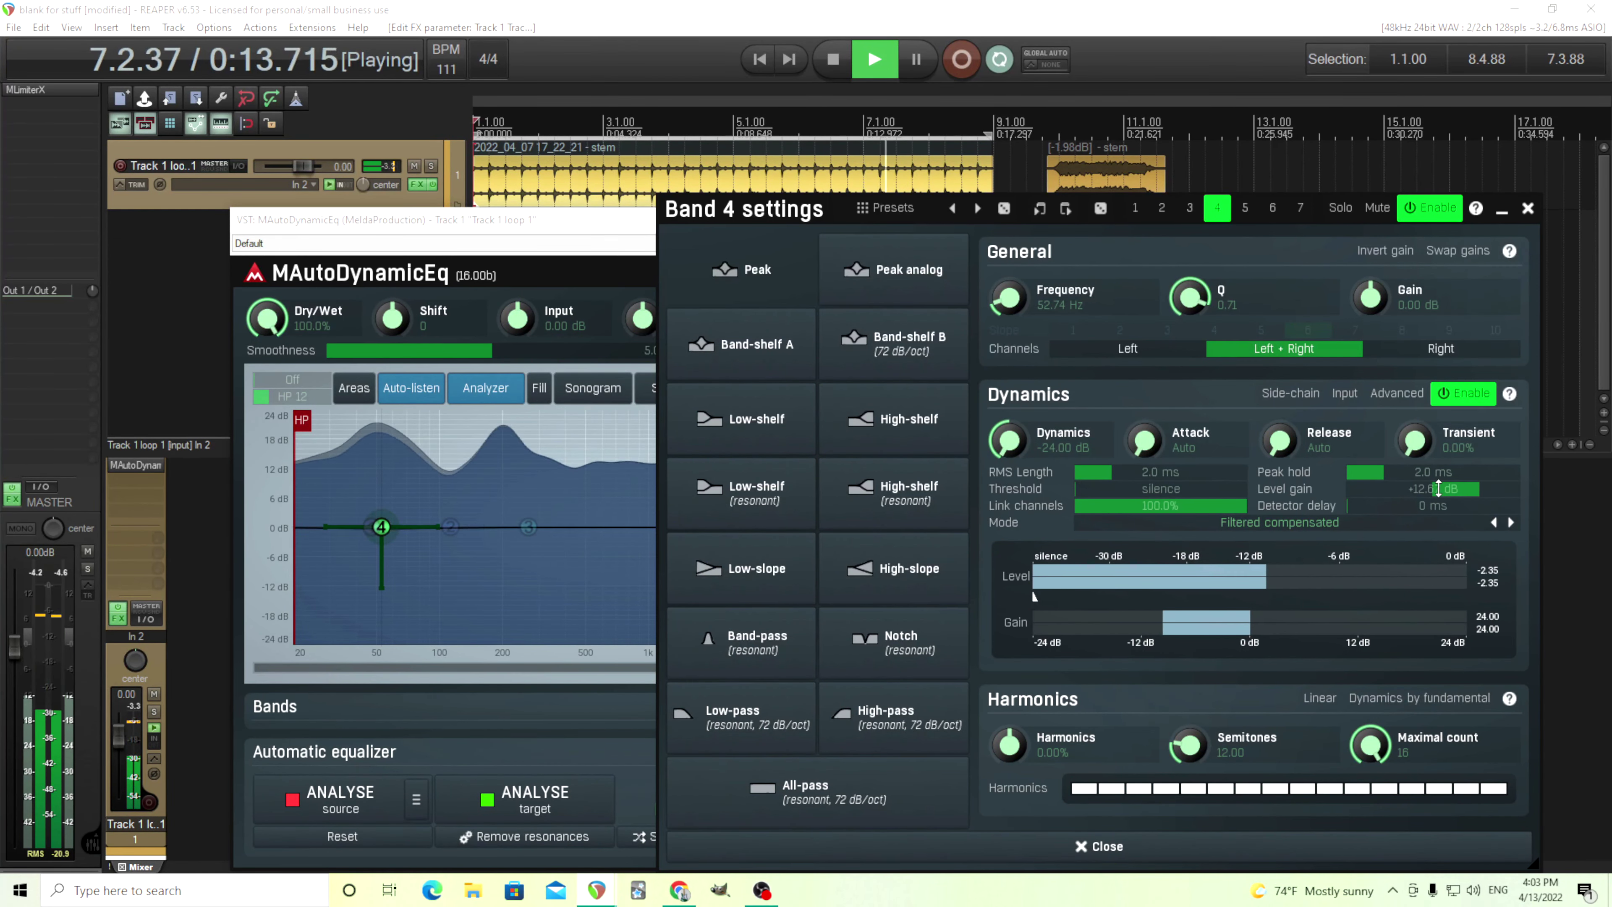
{"action": "left_click", "coordinate": [830, 61]}
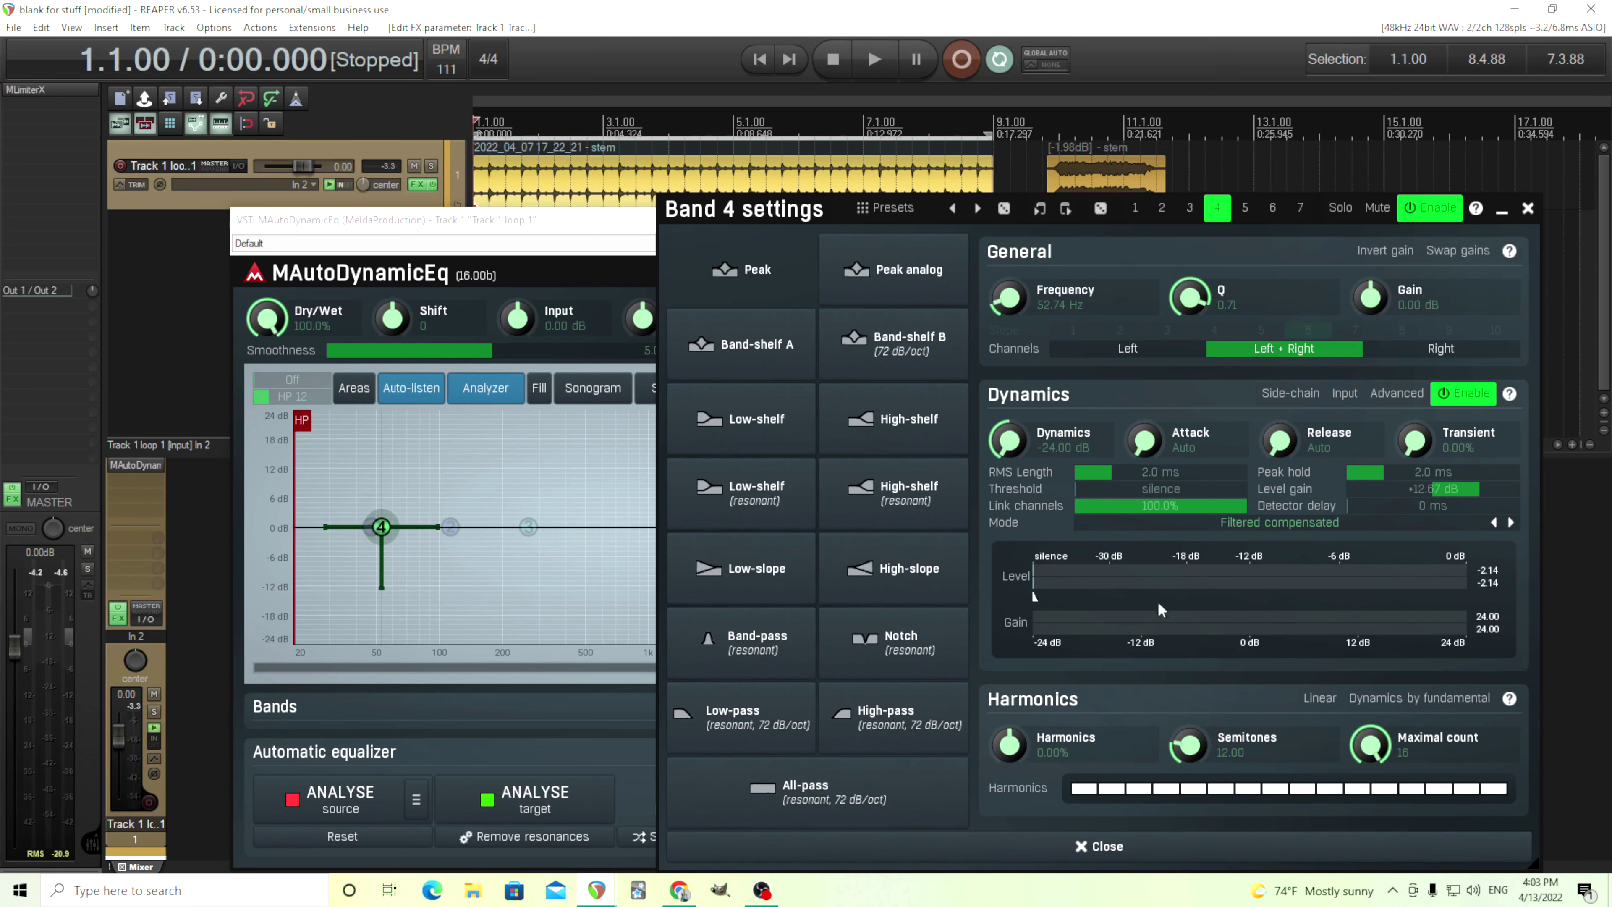
Step: Reset band 4's Level gain to 0 dB, and set its Transient to 100% and Dynamics to -24 dB
{"action": "double_click", "coordinate": [1438, 489]}
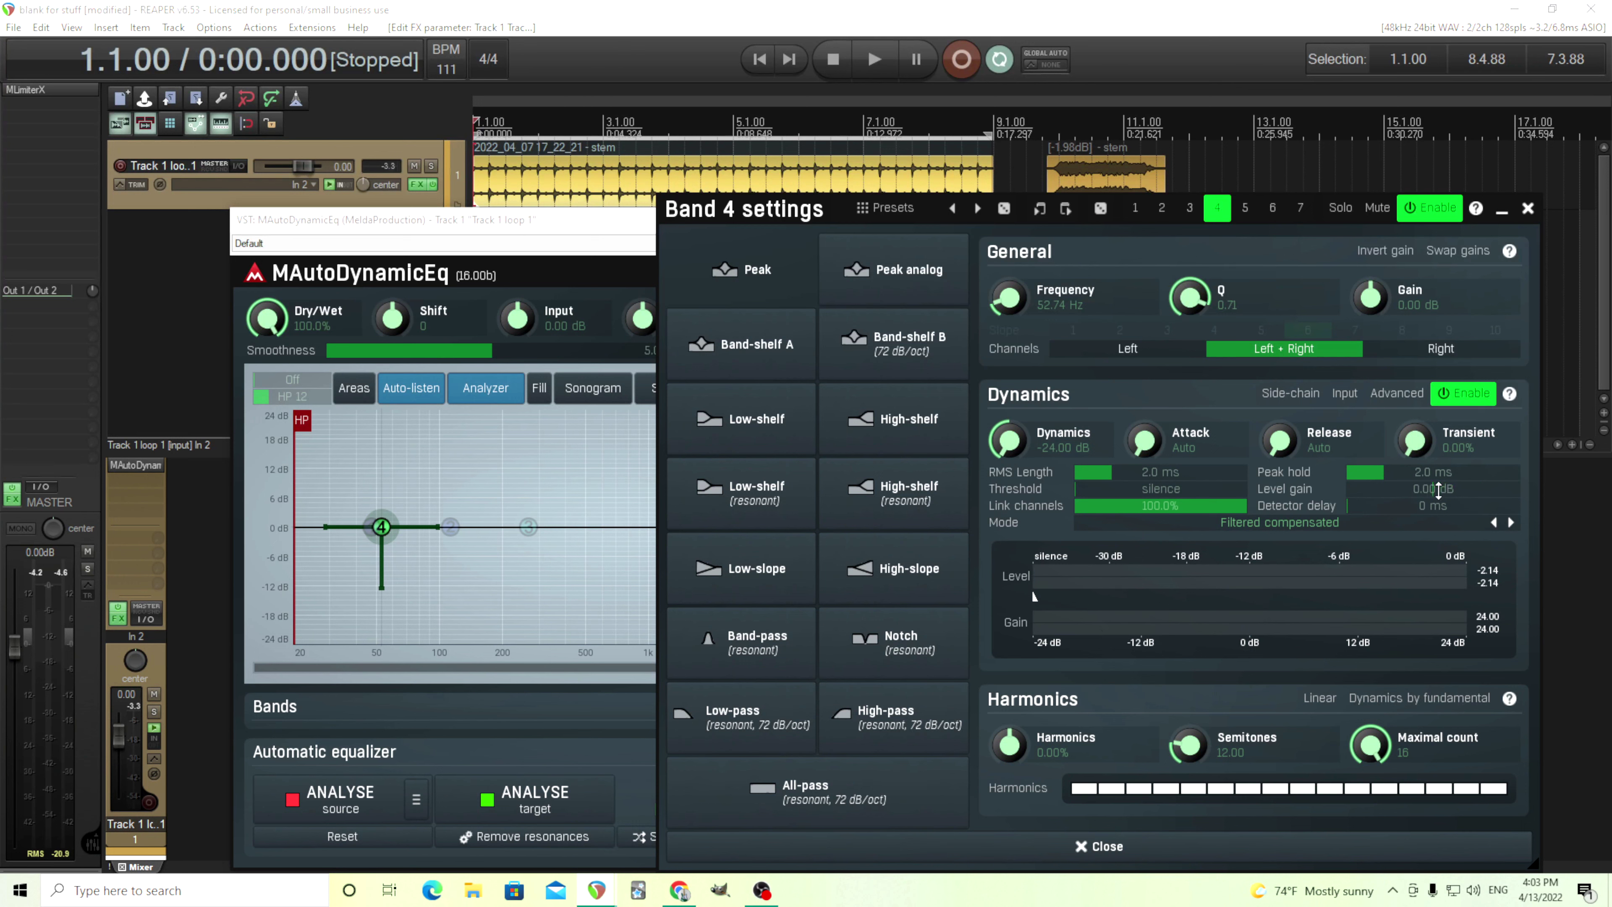
{"action": "double_click", "coordinate": [1024, 447]}
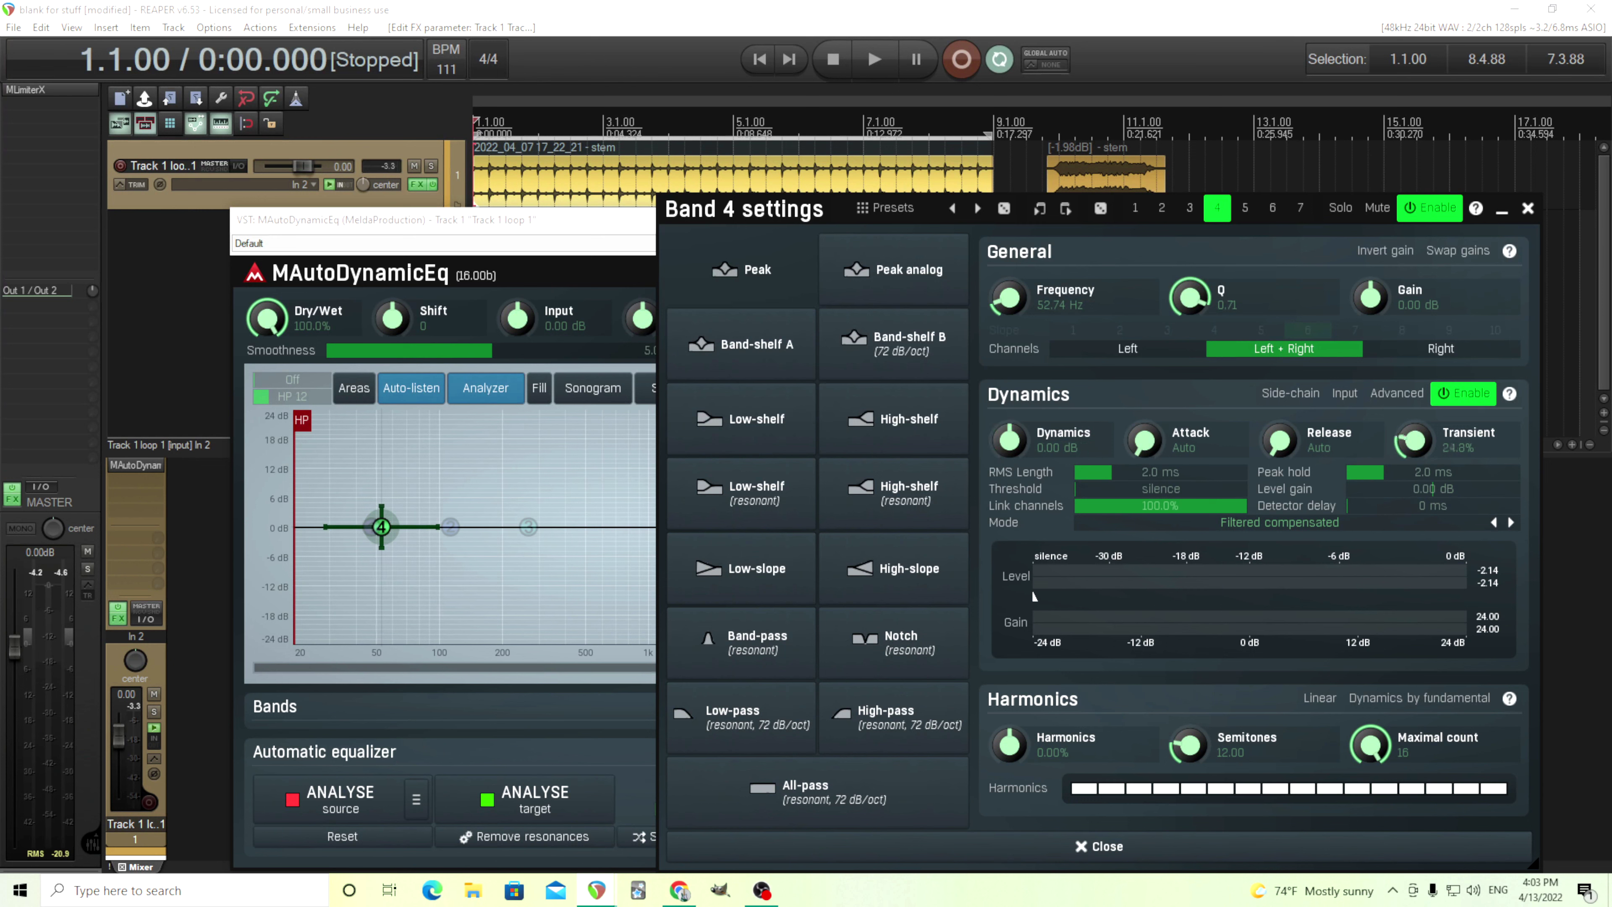
{"action": "double_click", "coordinate": [1412, 440]}
{"action": "mouse_move", "coordinate": [1414, 439]}
{"action": "left_mouse_down"}
{"action": "mouse_move", "coordinate": [1419, 400]}
{"action": "mouse_move", "coordinate": [1422, 440]}
{"action": "left_mouse_up"}
{"action": "left_click_drag", "start_coordinate": [1011, 441], "coordinate": [1010, 559]}
Step: Play the loop to examine band 4's level and gain meters, and close the band settings
{"action": "left_click", "coordinate": [874, 59]}
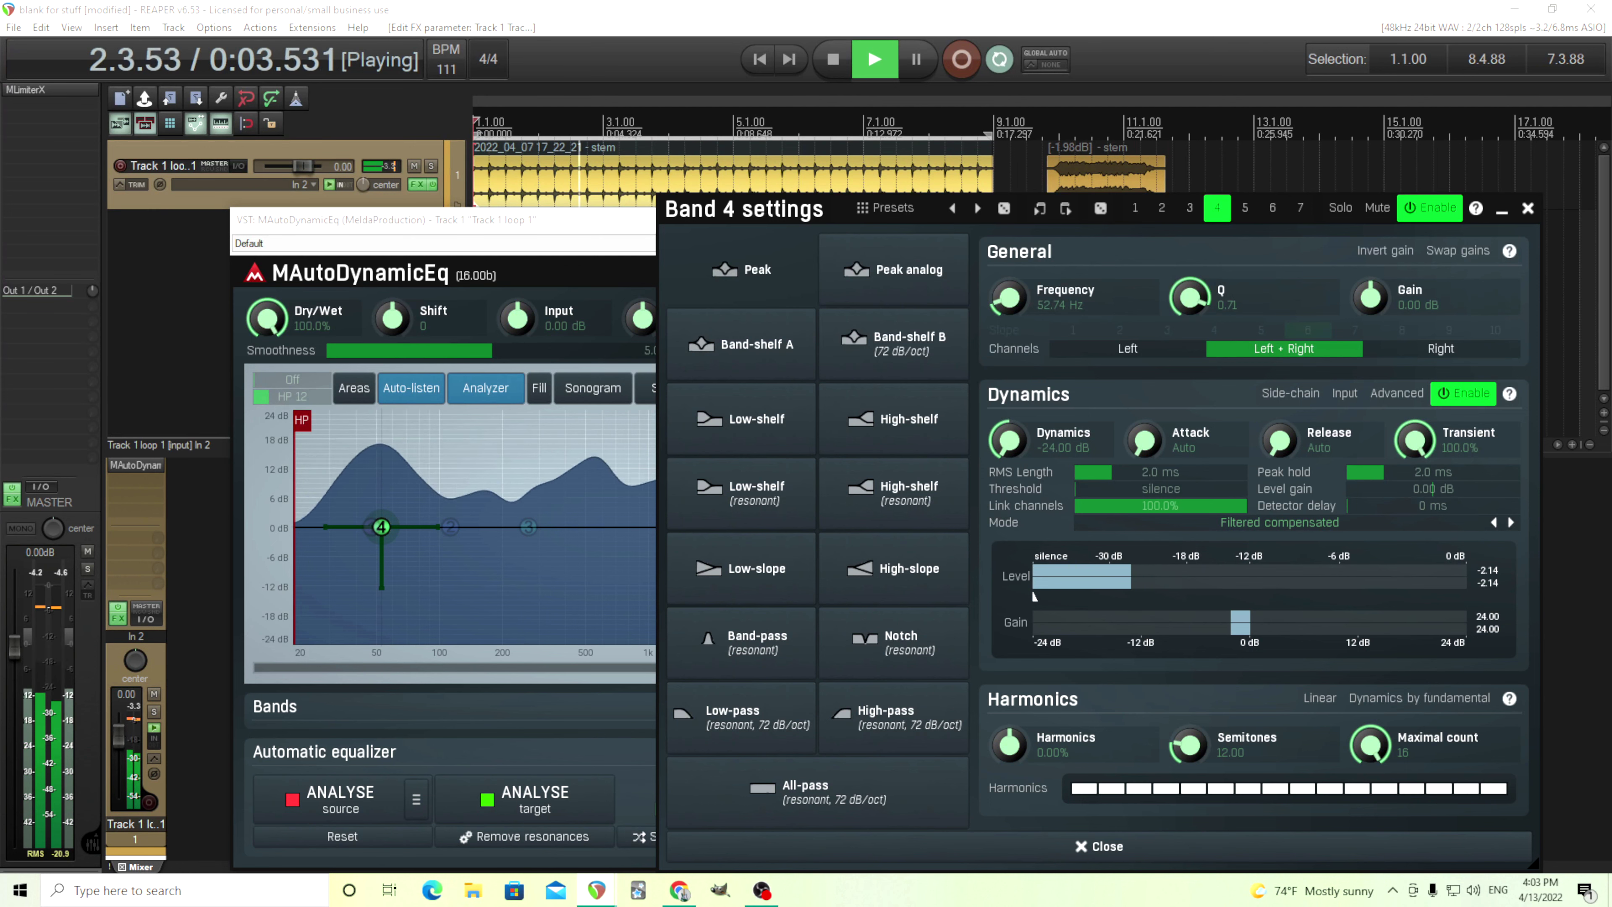
{"action": "left_click", "coordinate": [837, 58]}
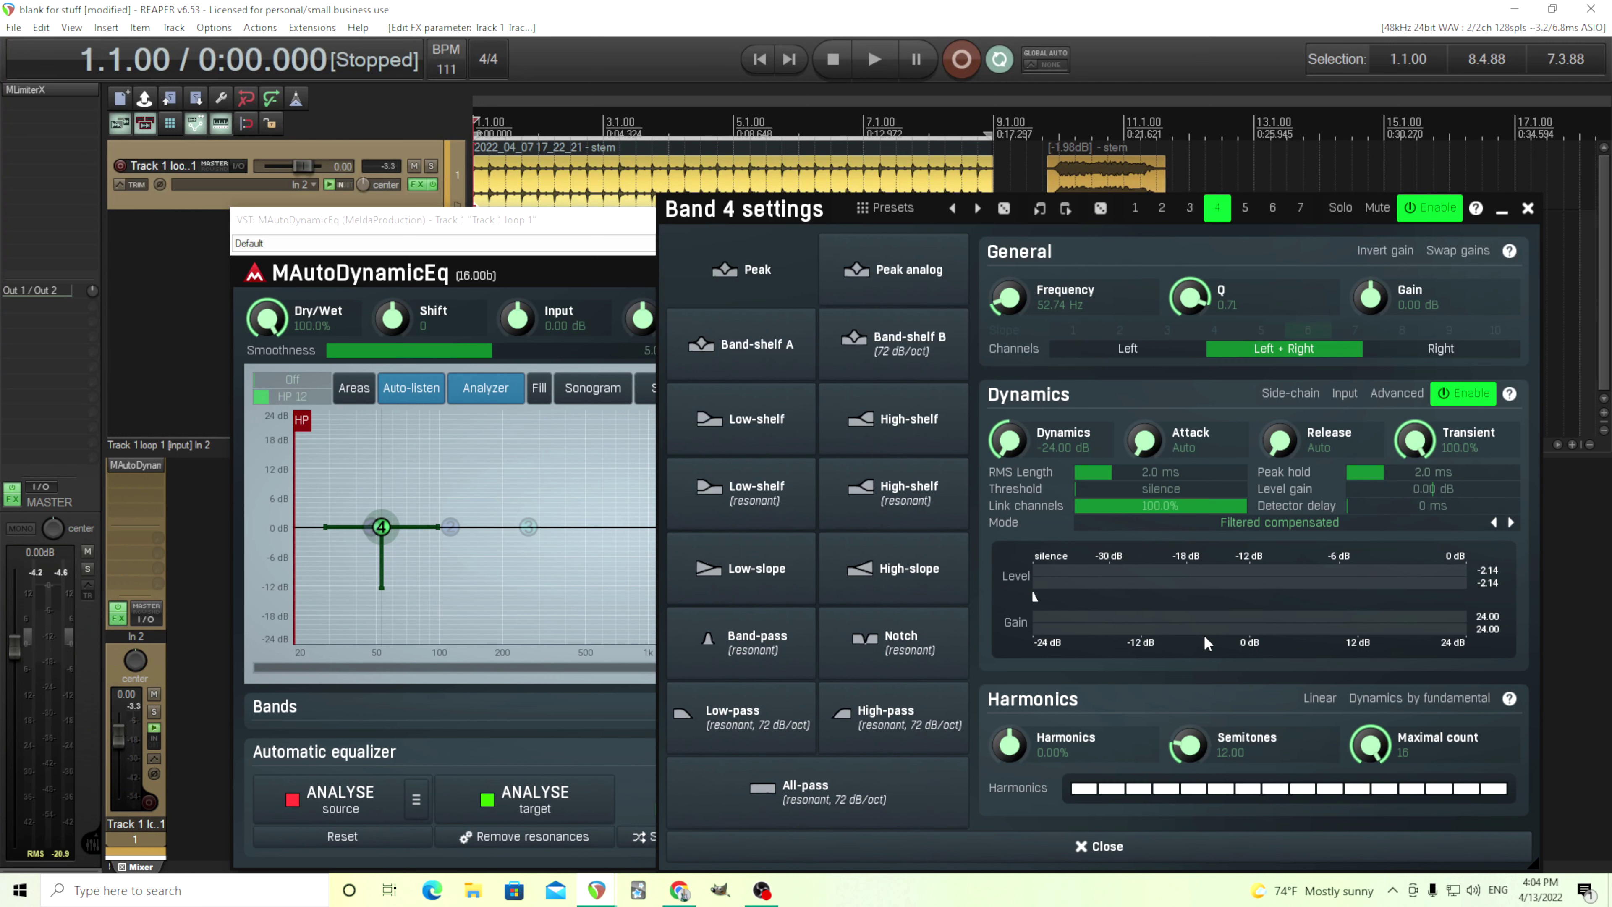
{"action": "left_click", "coordinate": [1528, 209]}
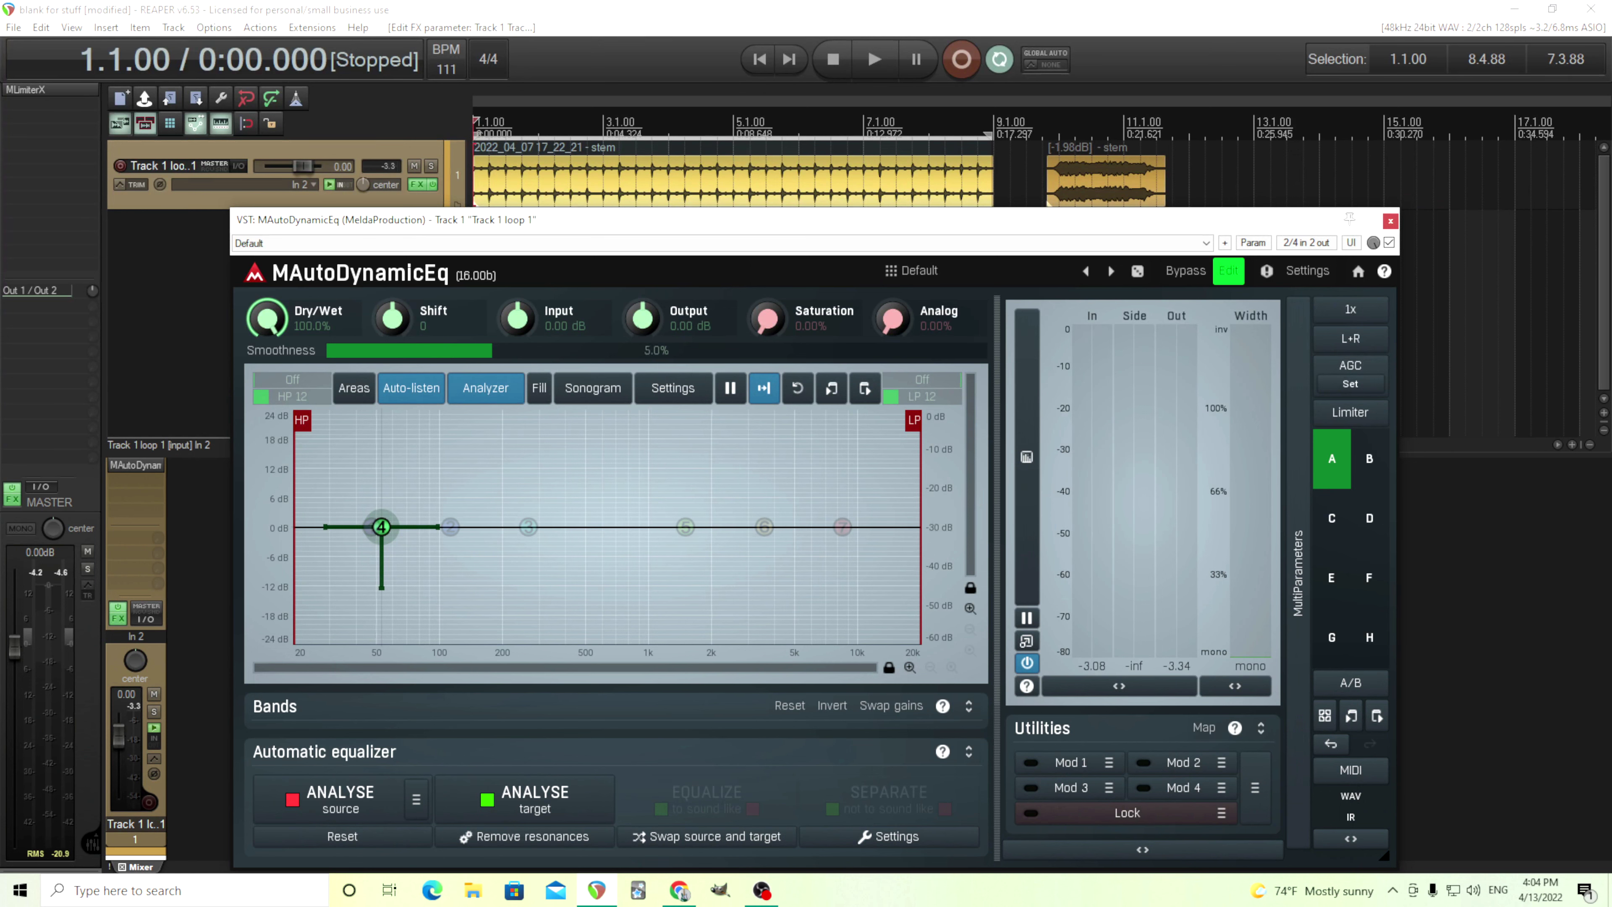
Step: Set the equalizer's Output to -20 dB
{"action": "double_click", "coordinate": [643, 318]}
{"action": "left_click", "coordinate": [704, 530]}
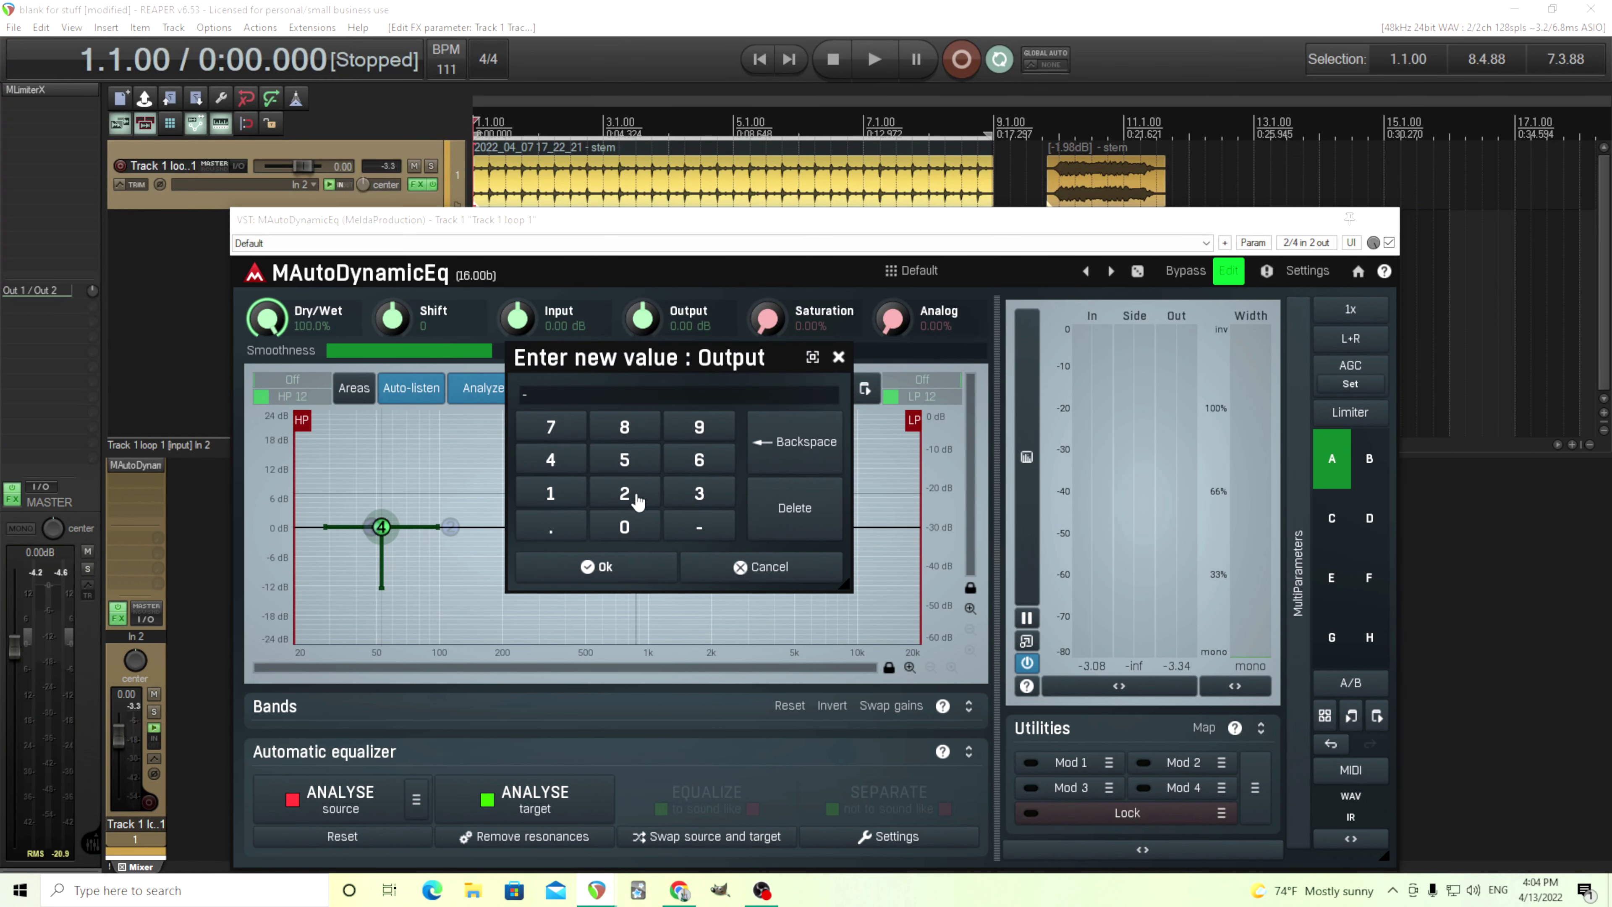
{"action": "left_click", "coordinate": [638, 501]}
{"action": "left_click", "coordinate": [624, 527]}
{"action": "left_click", "coordinate": [634, 565]}
Step: Set the equalizer's Input to +20 dB
{"action": "double_click", "coordinate": [531, 319]}
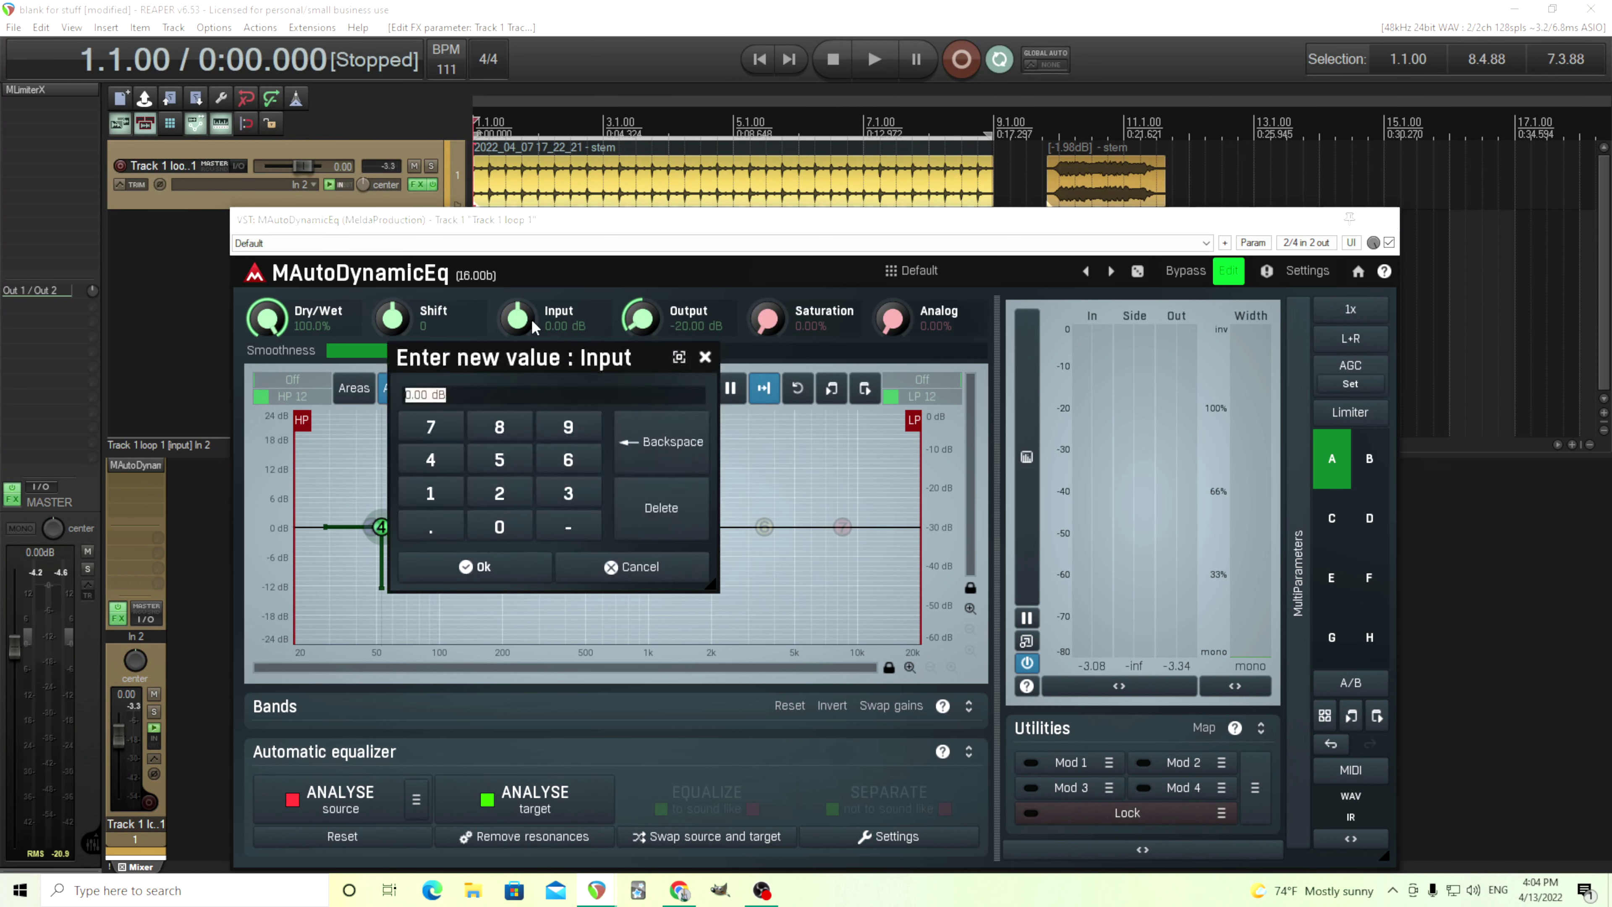
{"action": "left_click", "coordinate": [502, 494]}
{"action": "left_click", "coordinate": [501, 526]}
{"action": "left_click", "coordinate": [520, 565]}
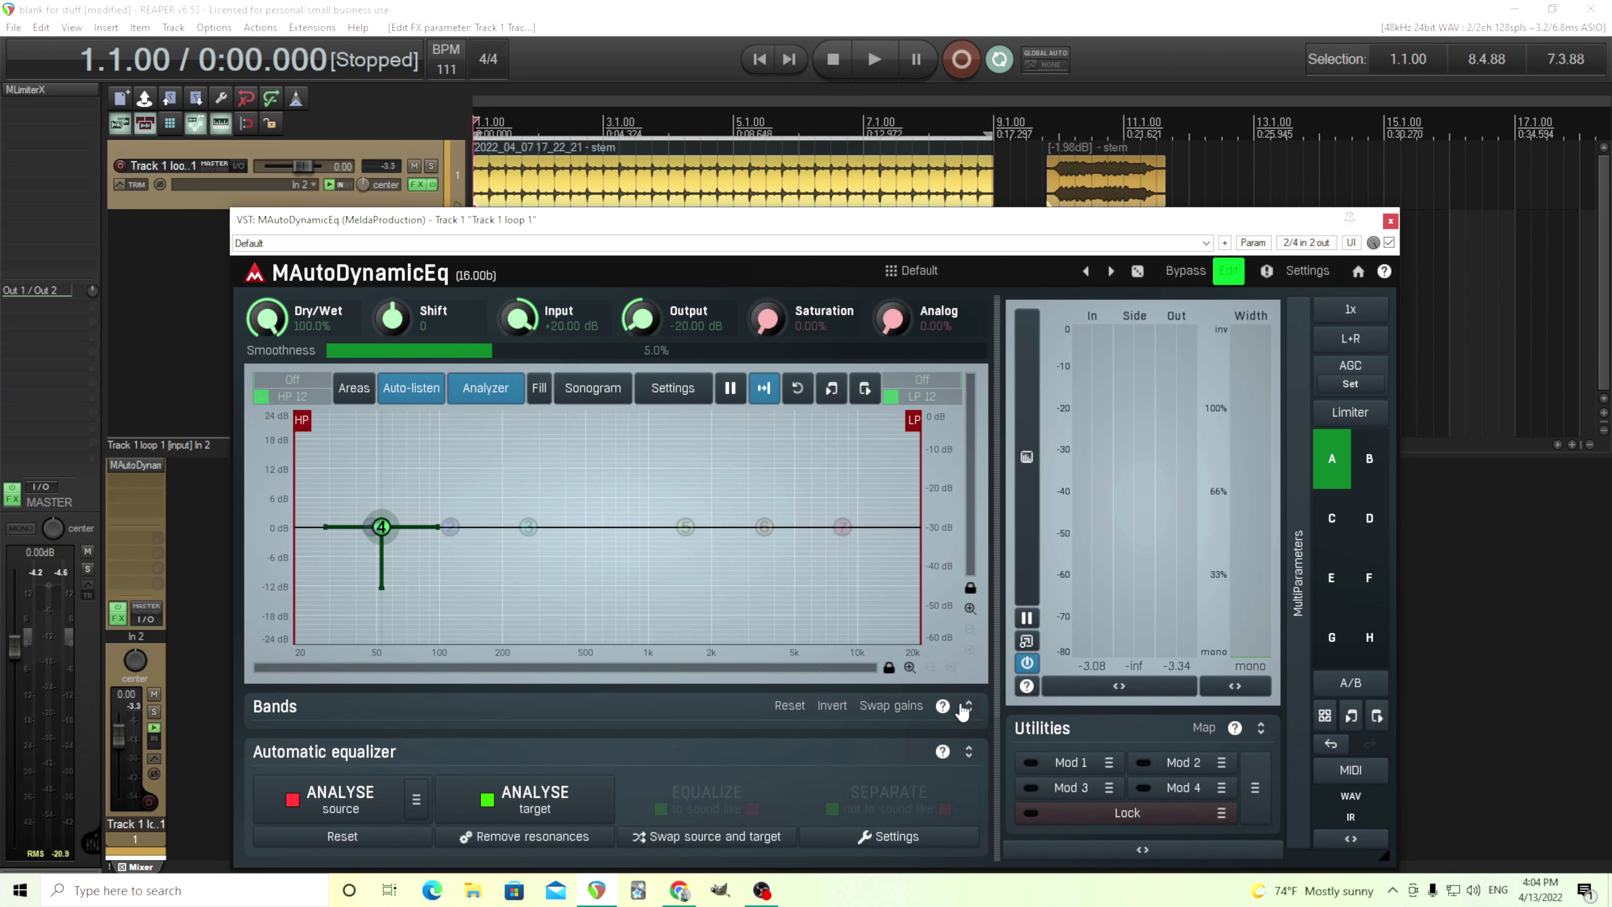
Step: Play the loop with band 4 disabled to check input and output levels, and reset the peak readings
{"action": "left_click", "coordinate": [661, 426]}
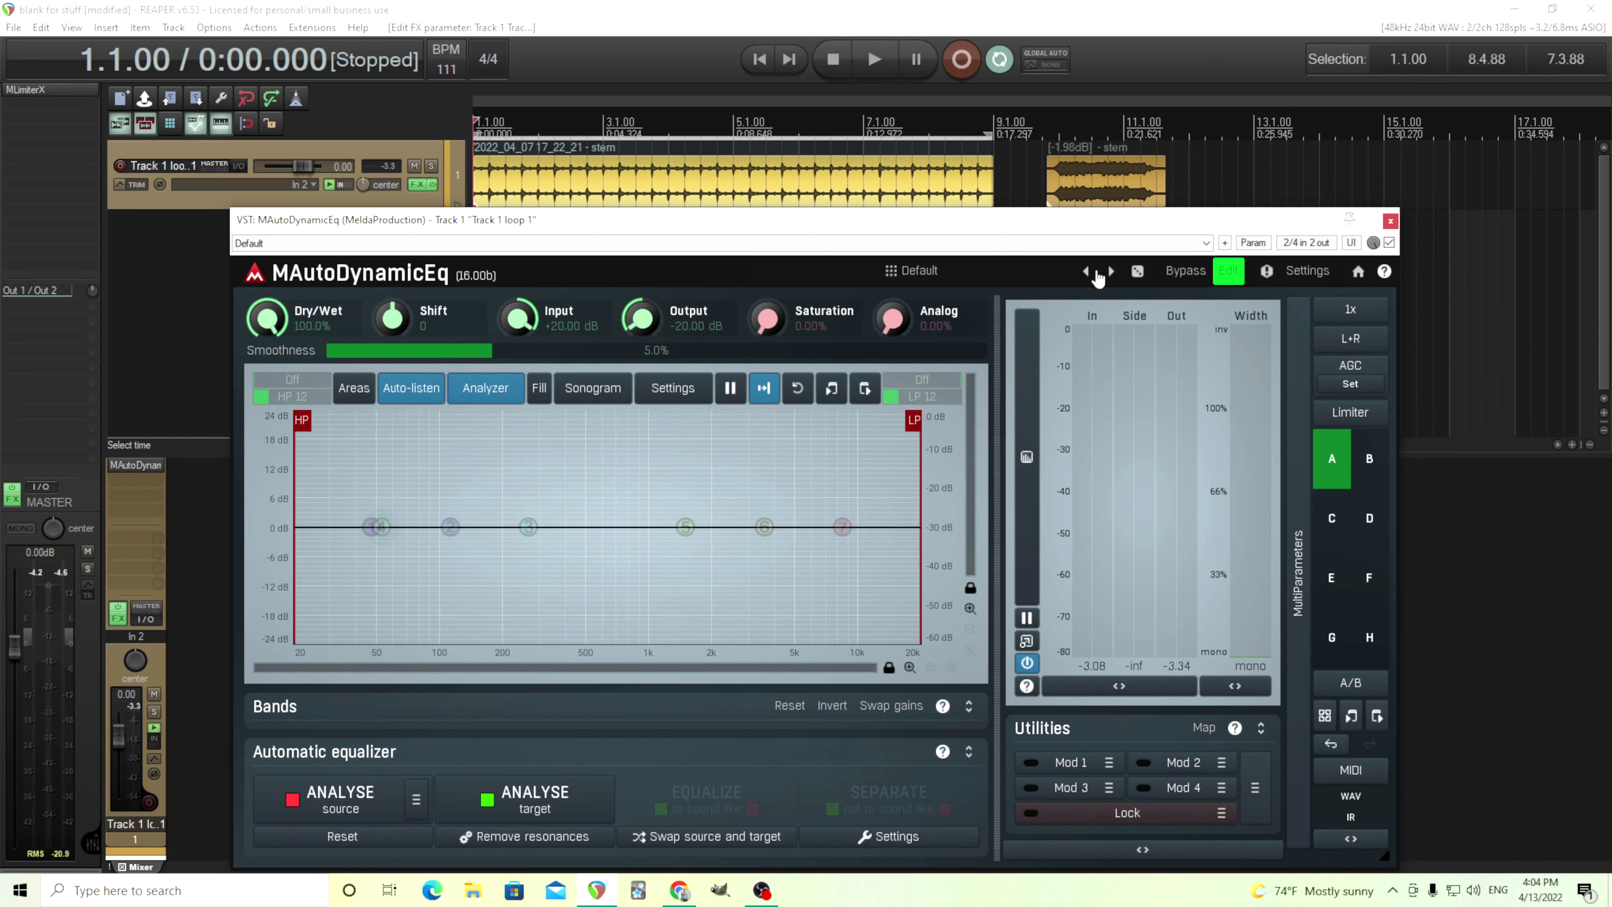
{"action": "left_click", "coordinate": [882, 61]}
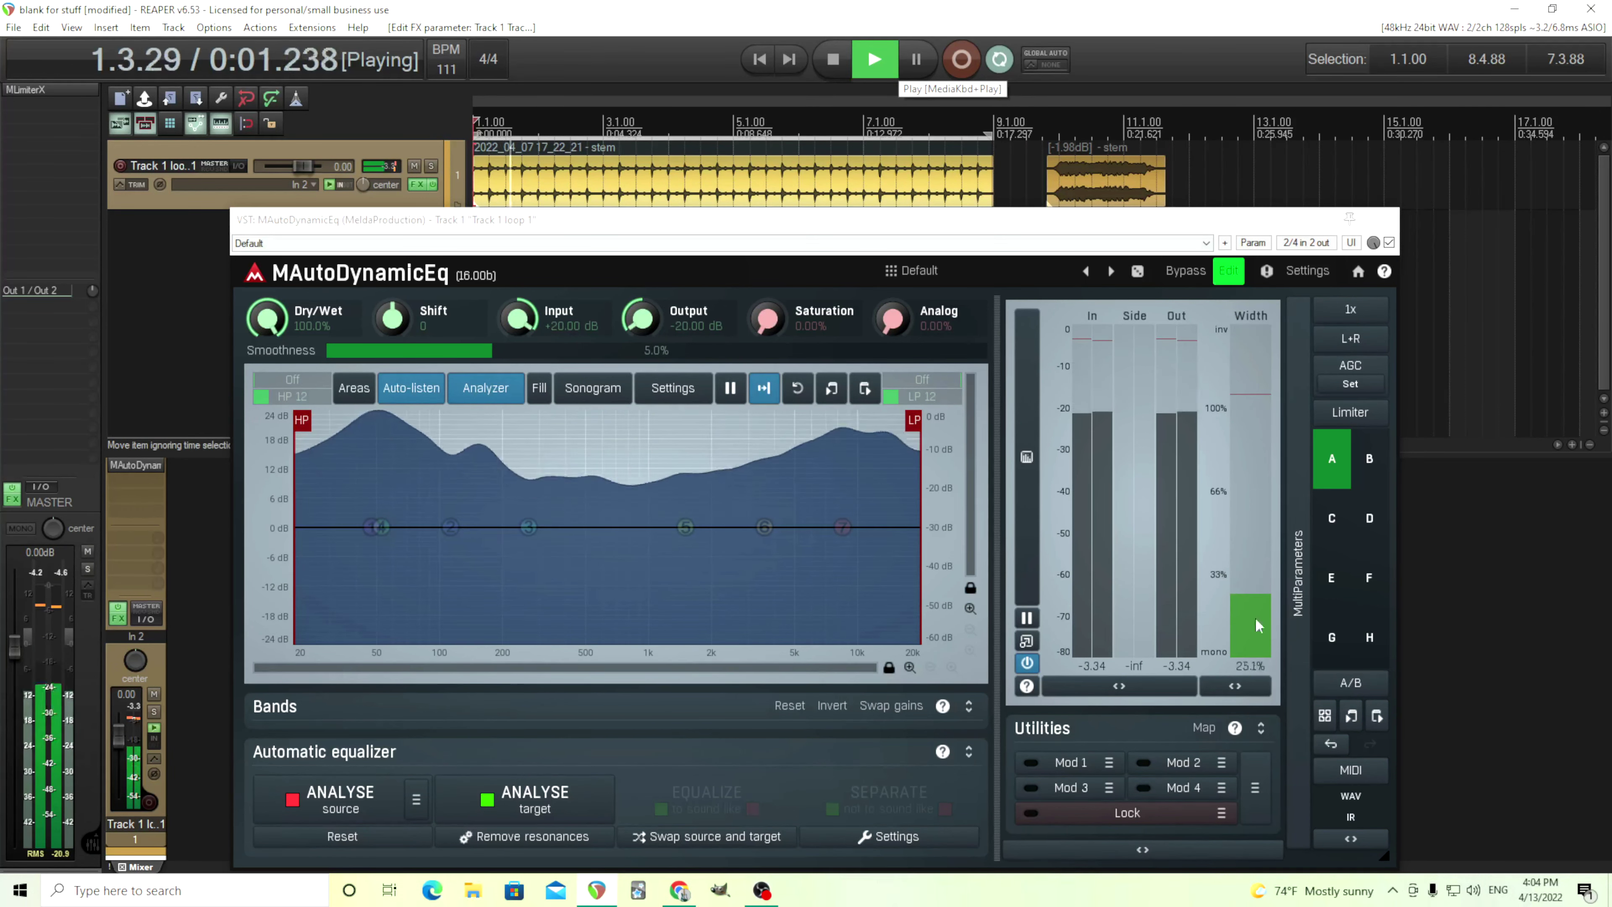
{"action": "left_click", "coordinate": [833, 59]}
{"action": "left_click", "coordinate": [1181, 657]}
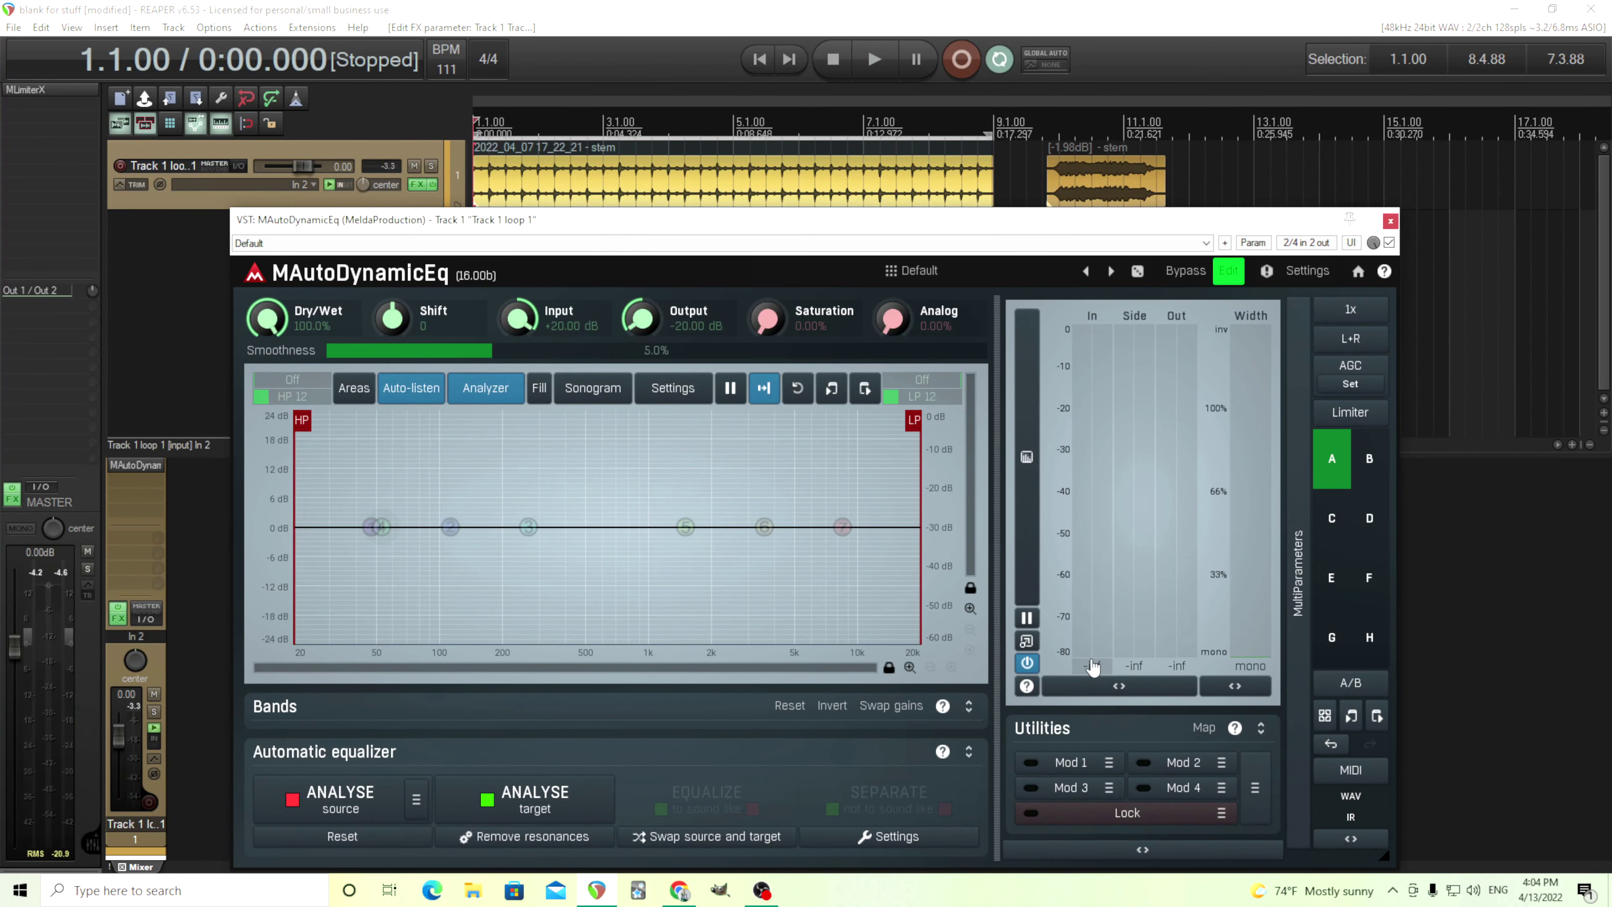
Step: Re-enable band 4 and examine the level and gain meters in its settings while the loop plays
{"action": "left_click", "coordinate": [381, 527]}
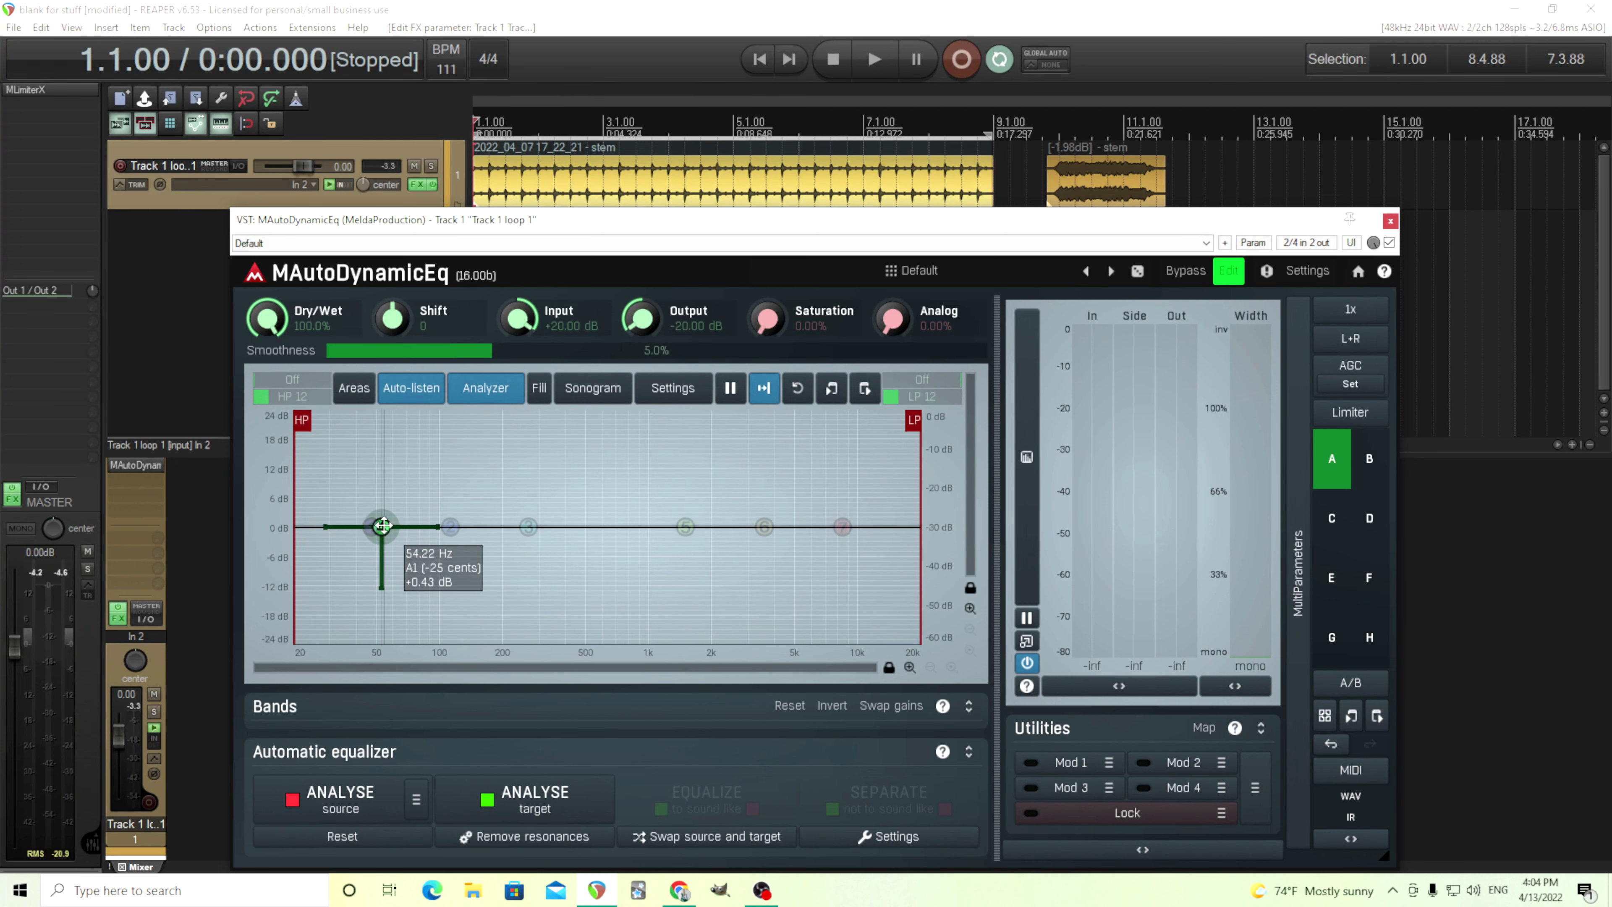
{"action": "double_click", "coordinate": [382, 527]}
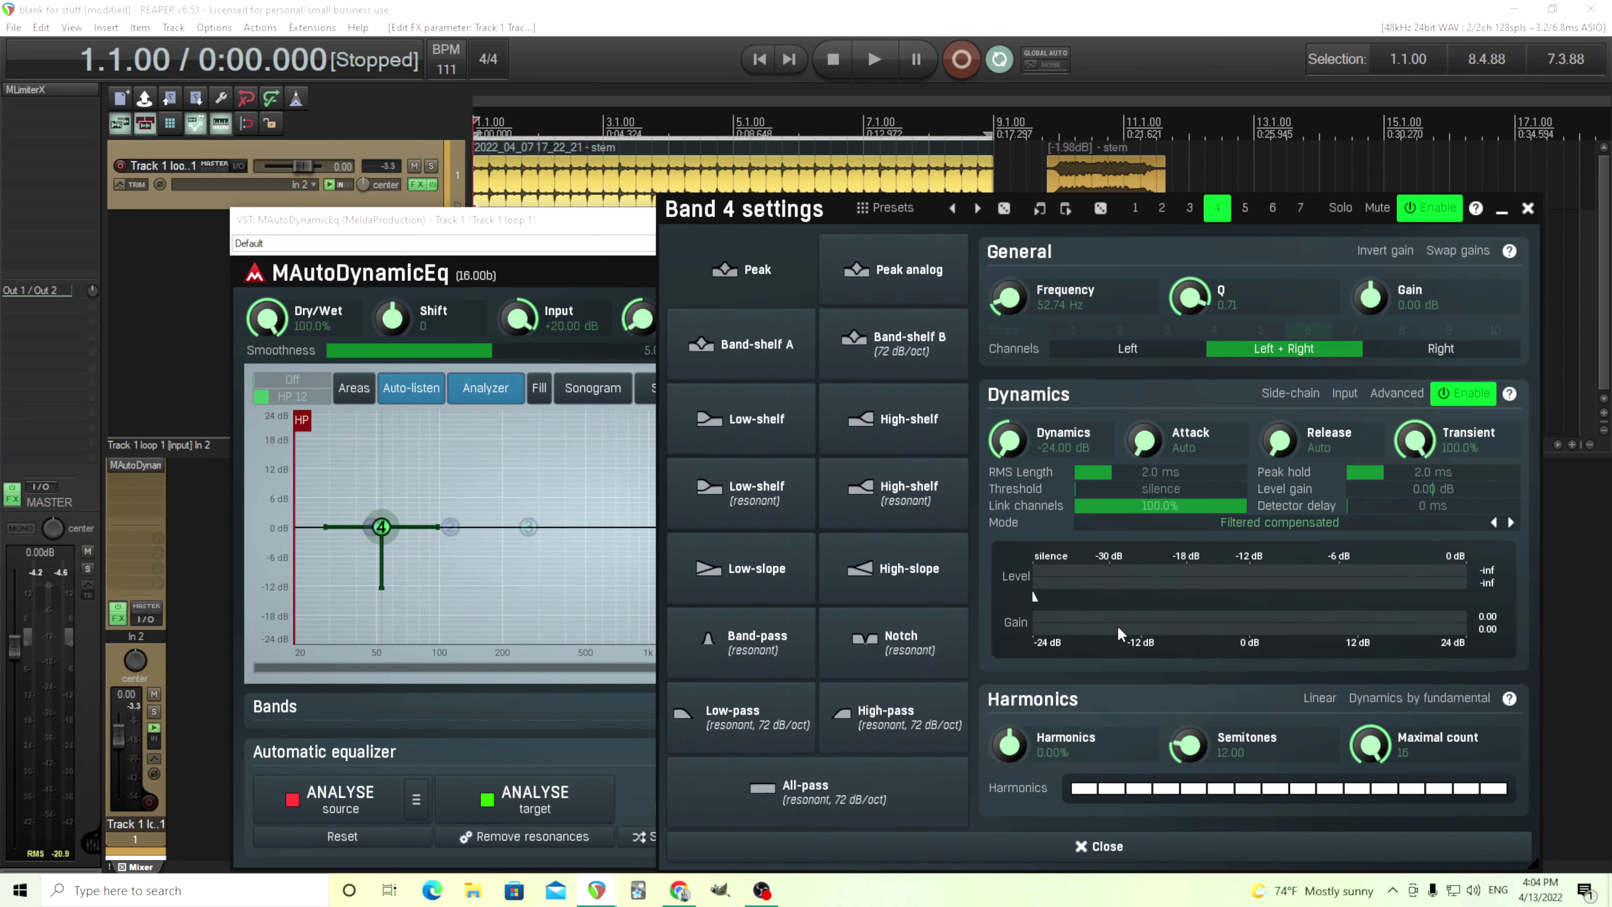
{"action": "left_click", "coordinate": [884, 63]}
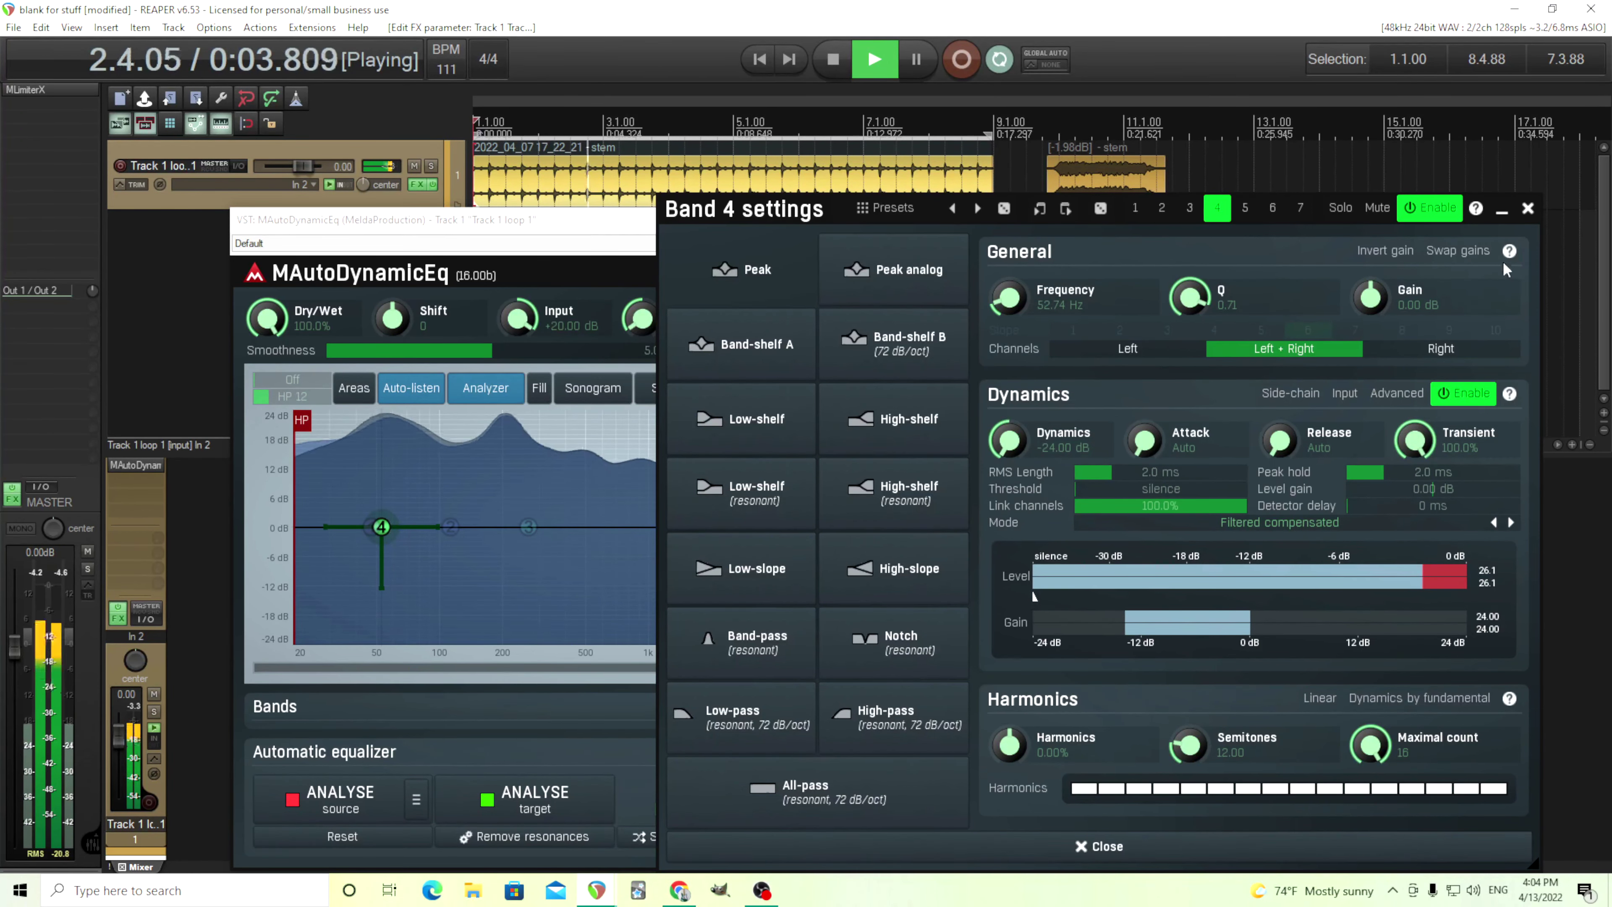
{"action": "left_click", "coordinate": [1528, 208]}
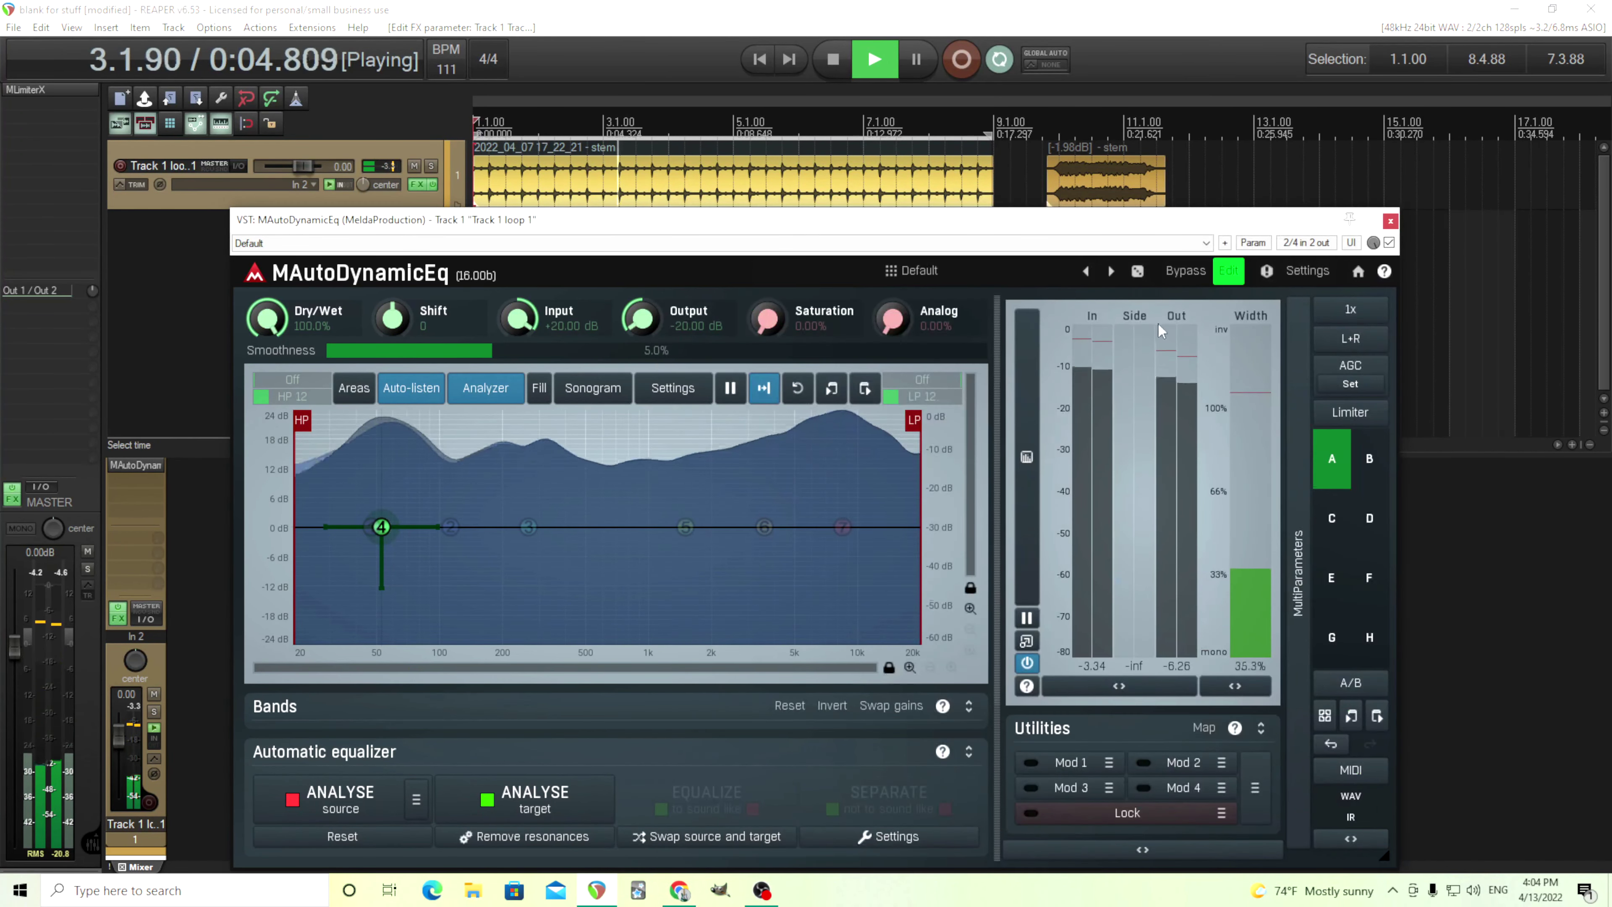
Step: Compare the playing loop with the equalizer bypassed and active, and stop playback
{"action": "left_click", "coordinate": [1181, 279]}
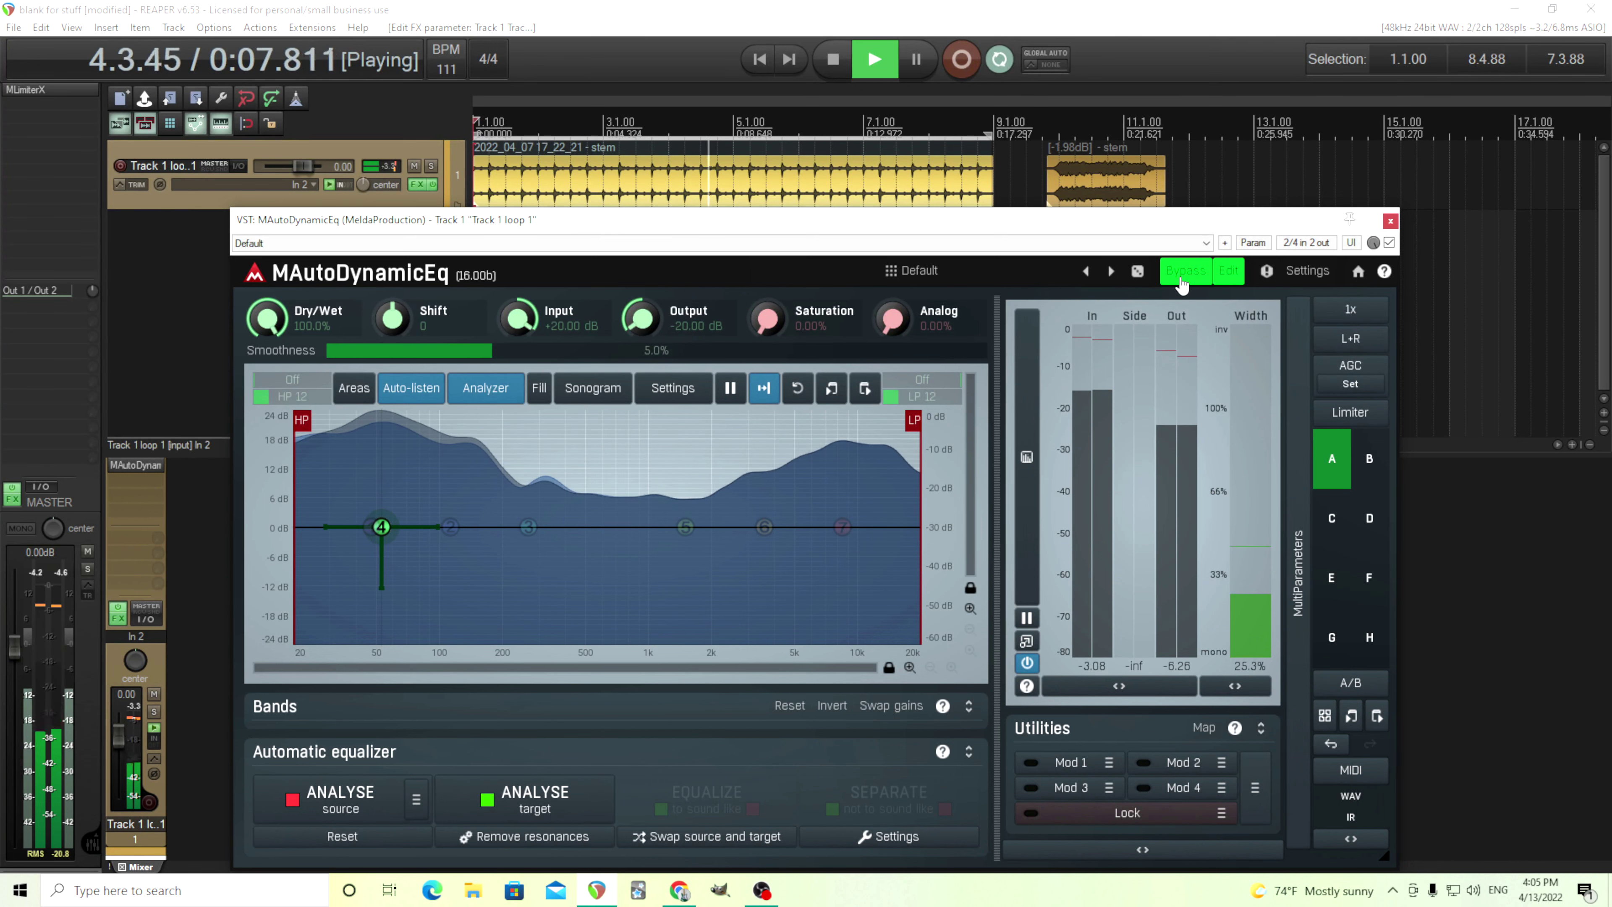
{"action": "left_click", "coordinate": [1181, 279]}
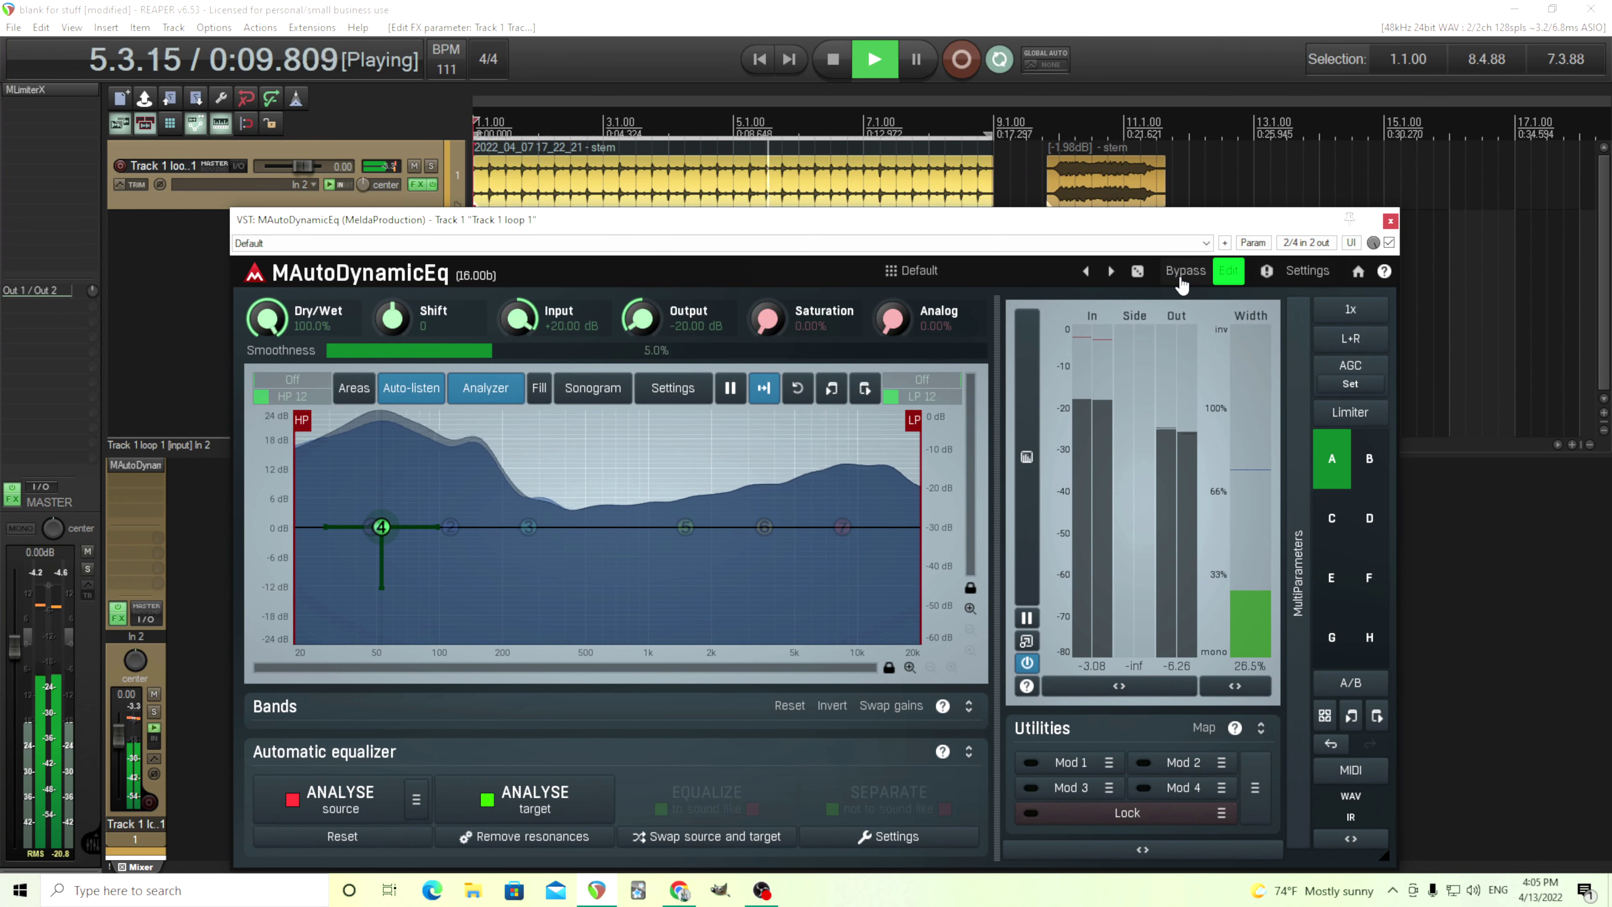
{"action": "left_click", "coordinate": [845, 63]}
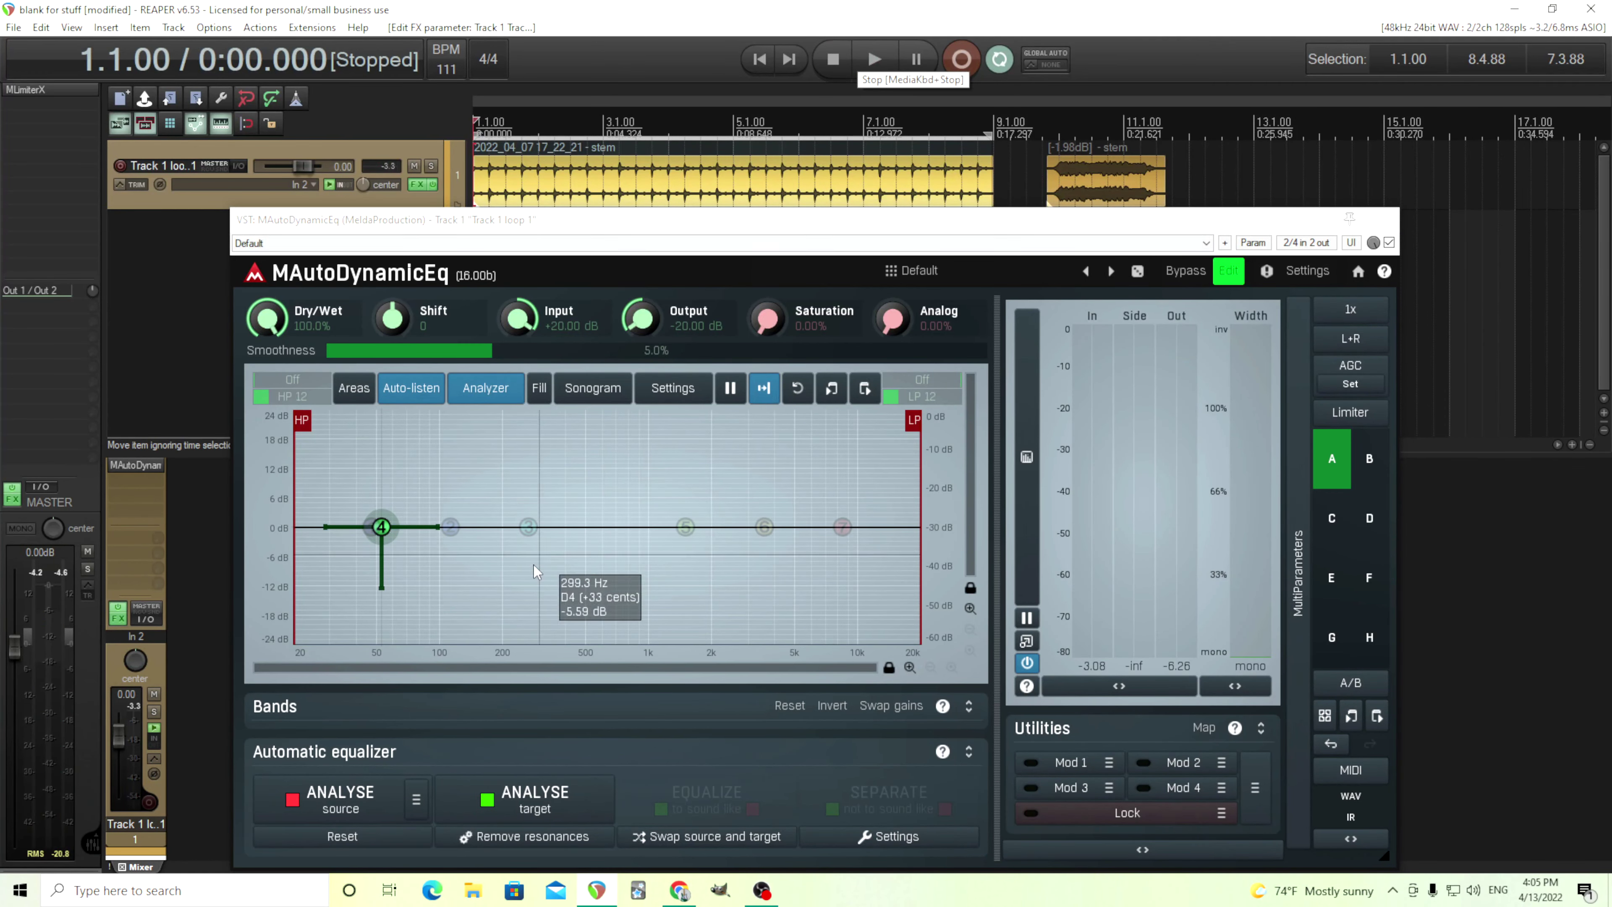
Step: While the loop plays, set band 4's Dynamics to about -13.25 dB and close its settings
{"action": "double_click", "coordinate": [381, 526]}
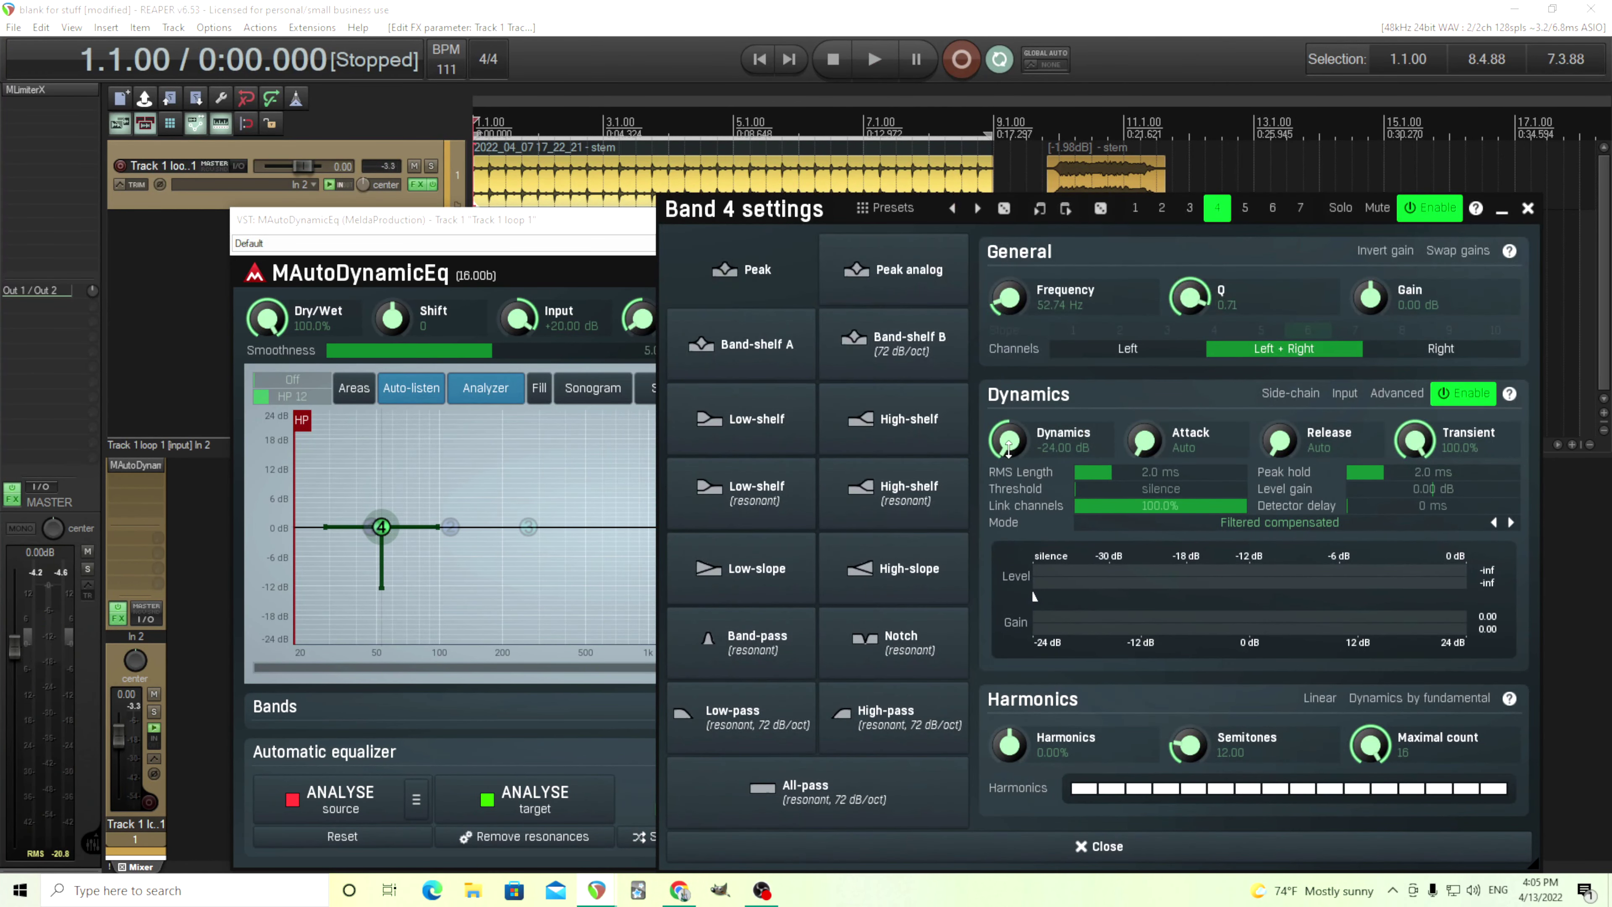
{"action": "left_click", "coordinate": [886, 70]}
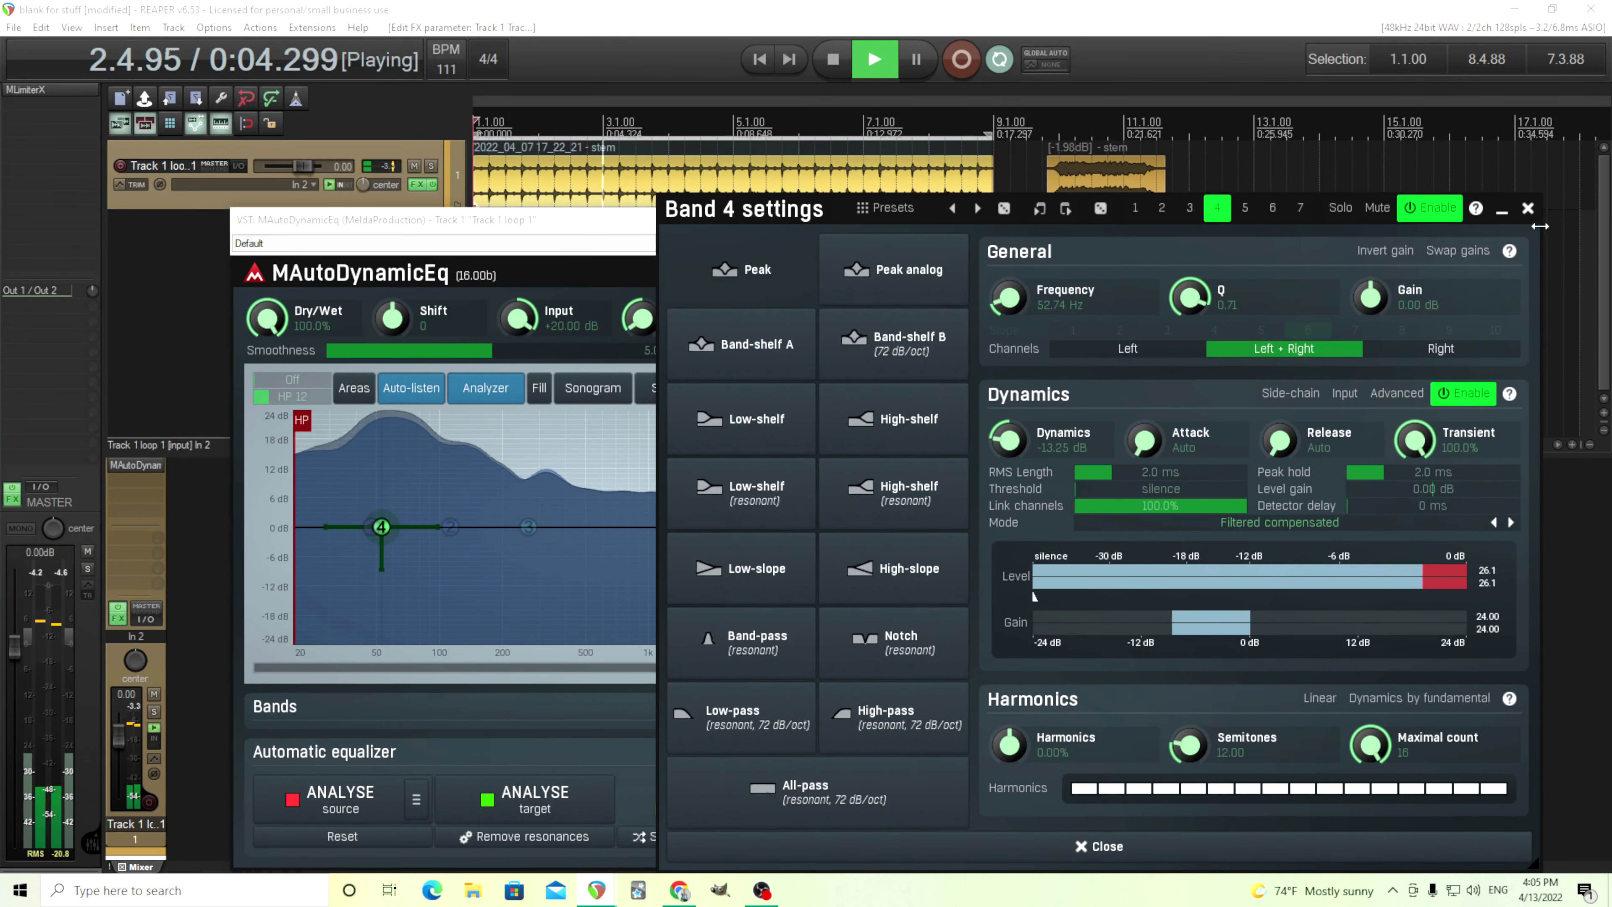
{"action": "left_click", "coordinate": [1528, 208]}
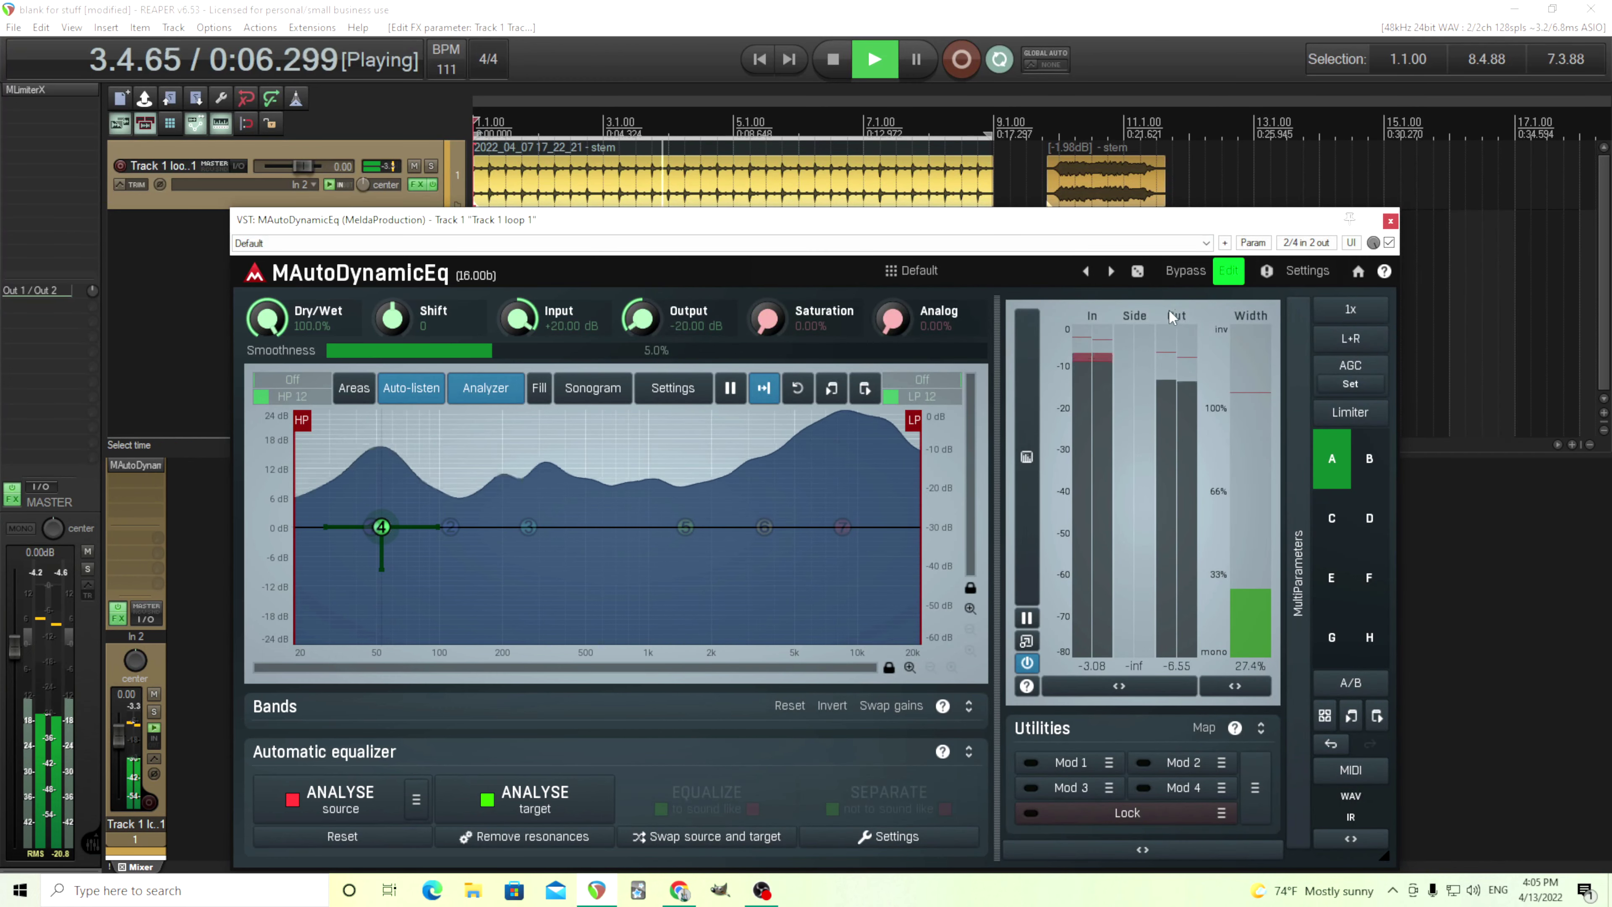
Step: Compare the loop with the equalizer bypassed and active at band 4's reduced dynamics amount, and stop playback
{"action": "left_click", "coordinate": [1185, 279]}
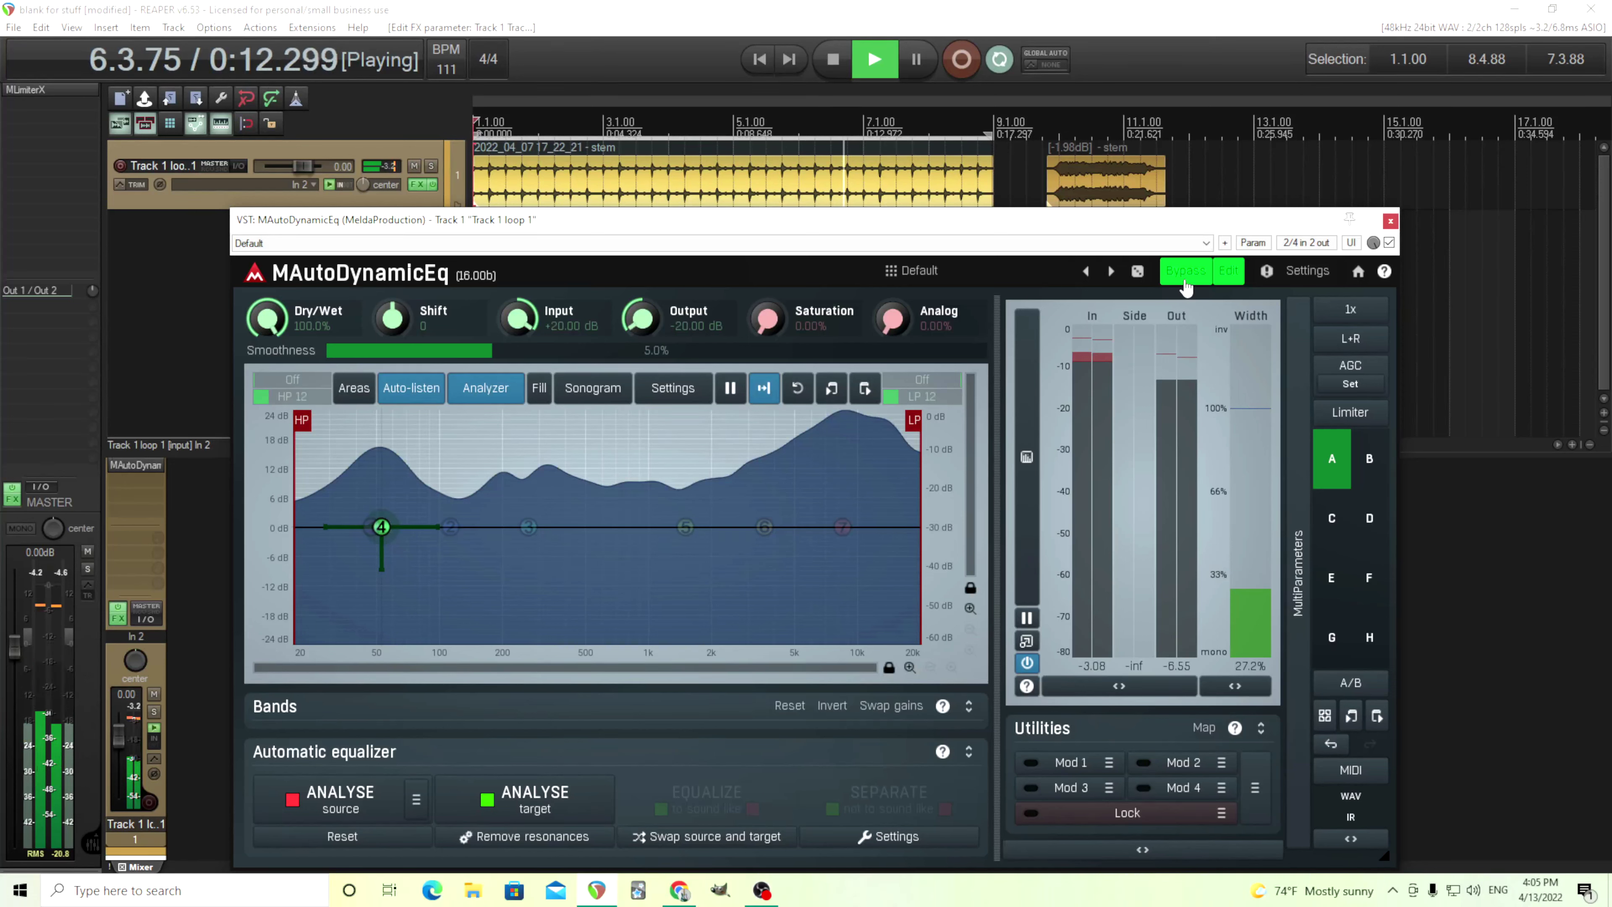
{"action": "left_click", "coordinate": [1186, 286]}
{"action": "left_click", "coordinate": [843, 73]}
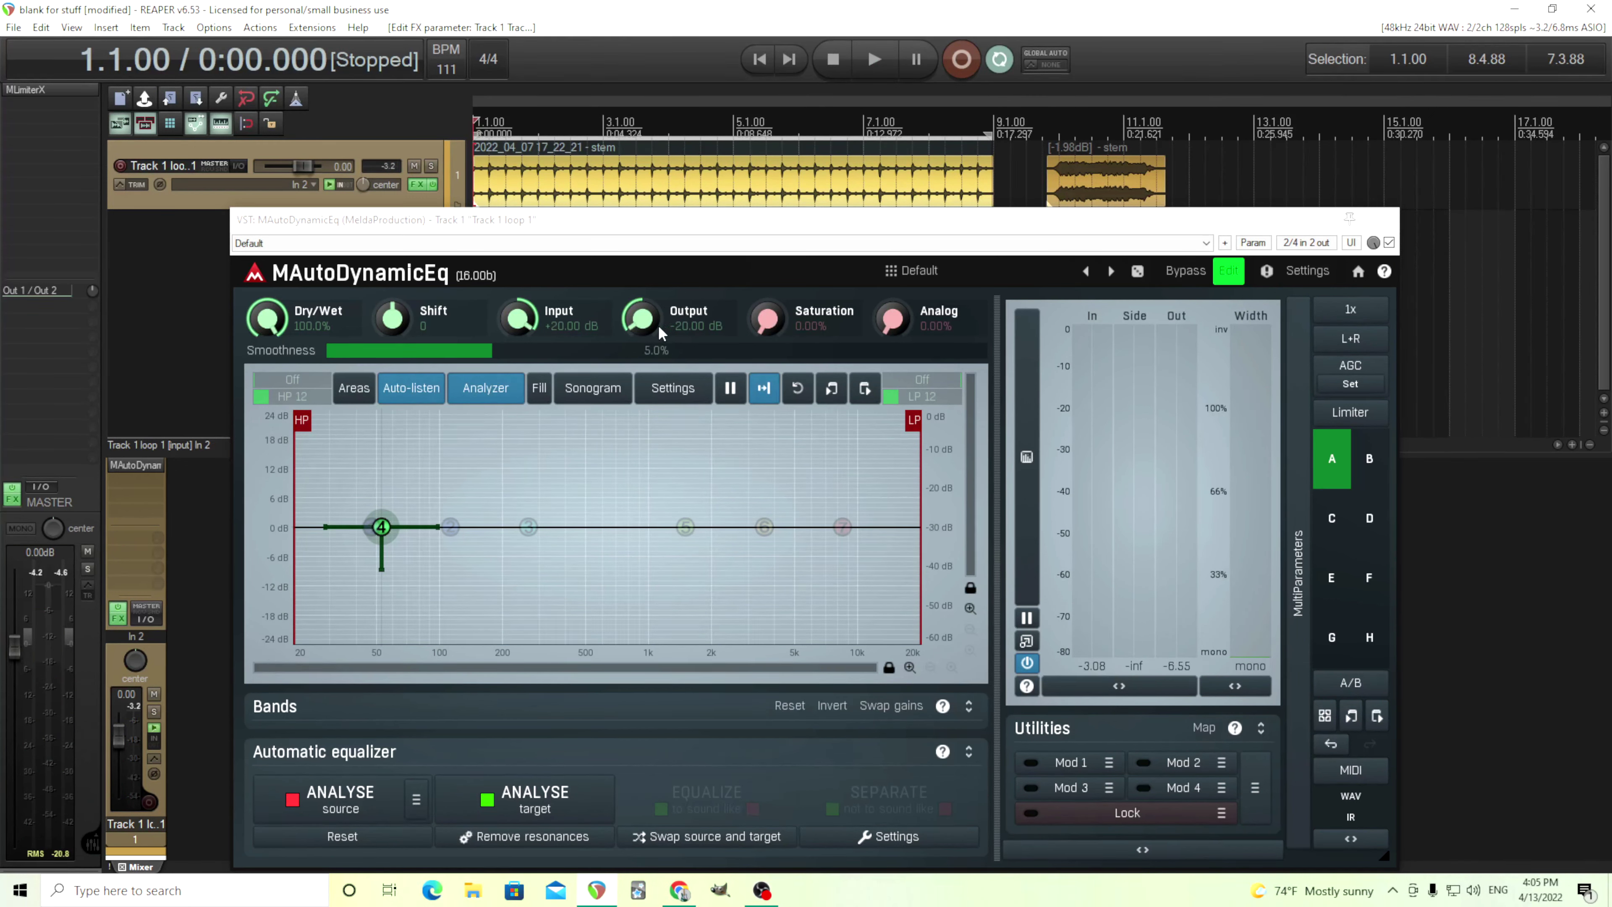
Step: Raise the equalizer's Output to about -15.6 dB while the loop plays, and stop playback
{"action": "left_click", "coordinate": [874, 60]}
{"action": "left_click_drag", "start_coordinate": [659, 318], "coordinate": [658, 303]}
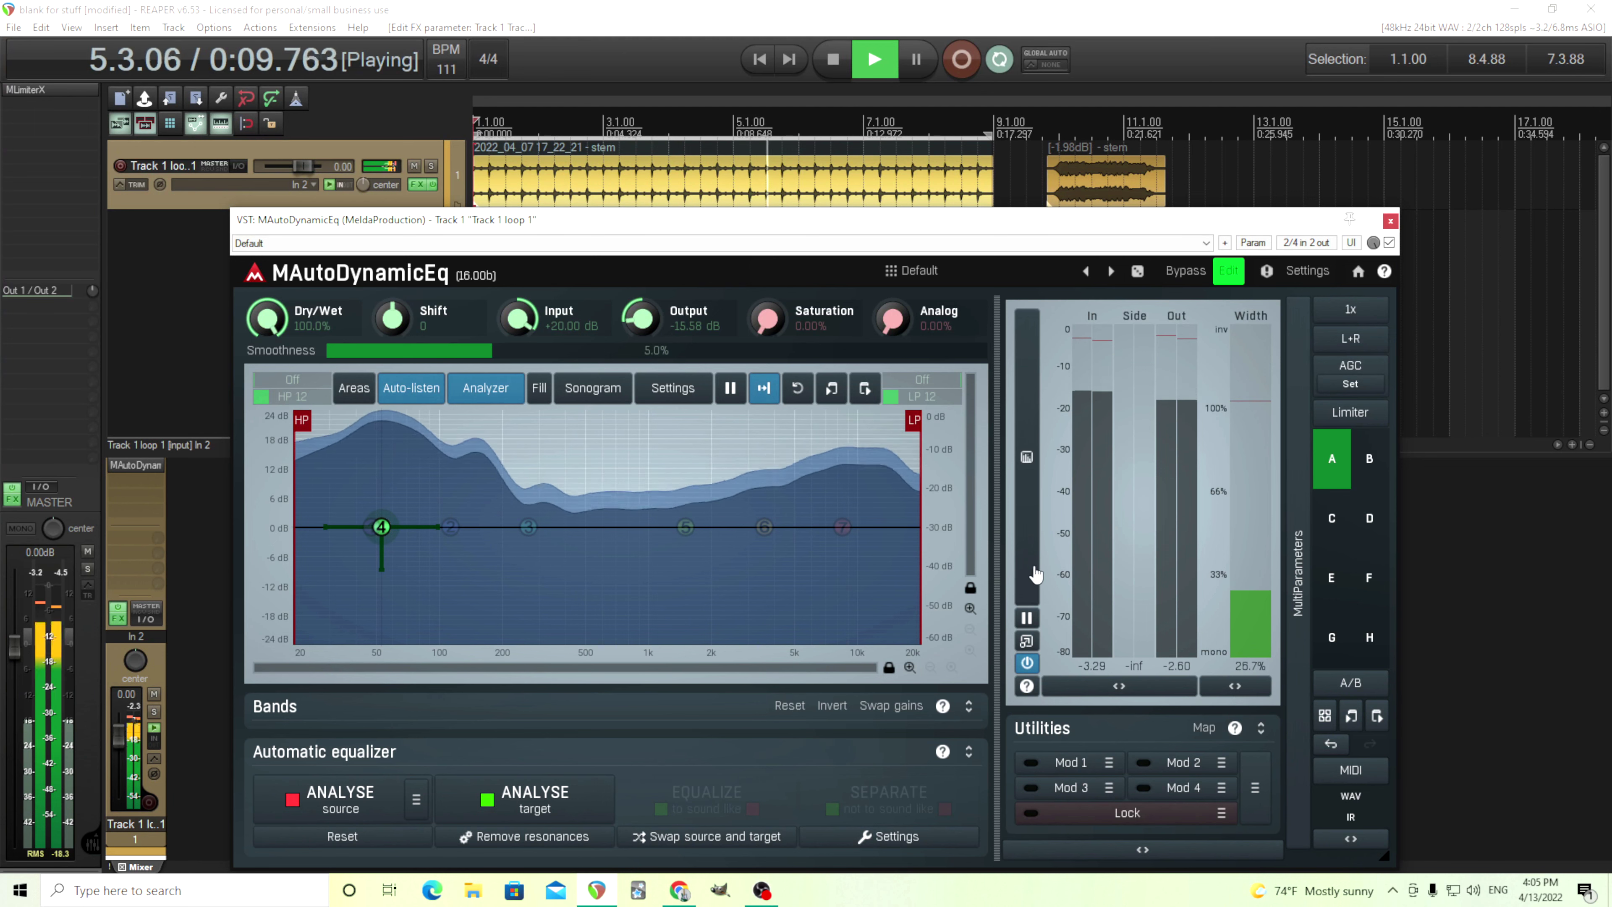
{"action": "left_click", "coordinate": [838, 58]}
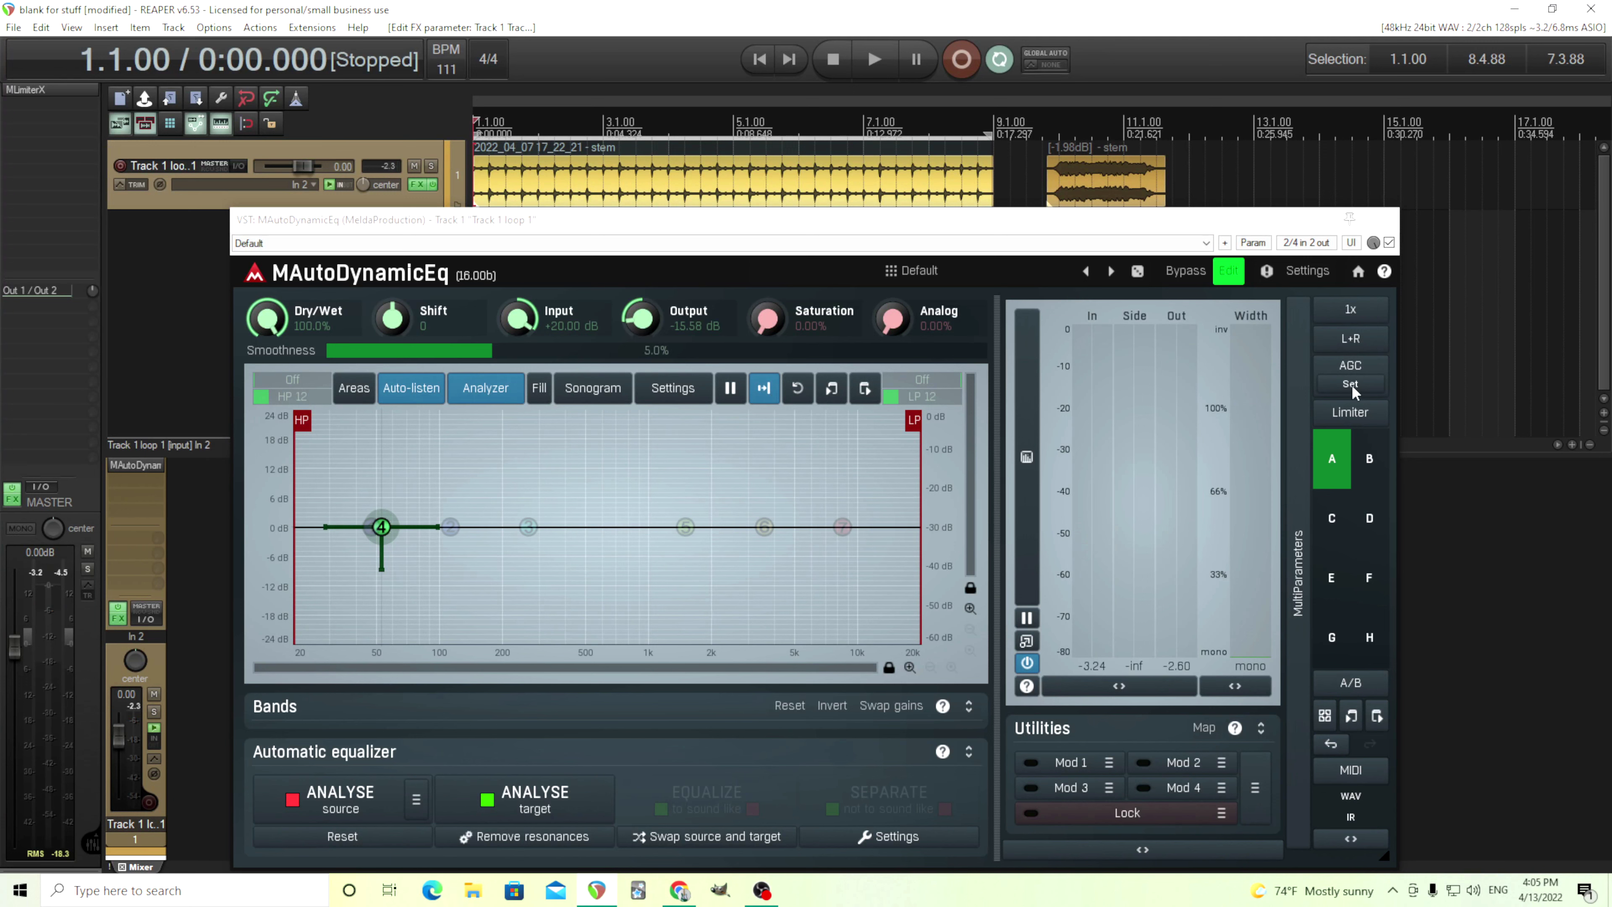
Step: Play the loop while repeatedly switching the equalizer between bypassed and active to compare the level-matched sound, and stop playback
{"action": "left_click", "coordinate": [1201, 271]}
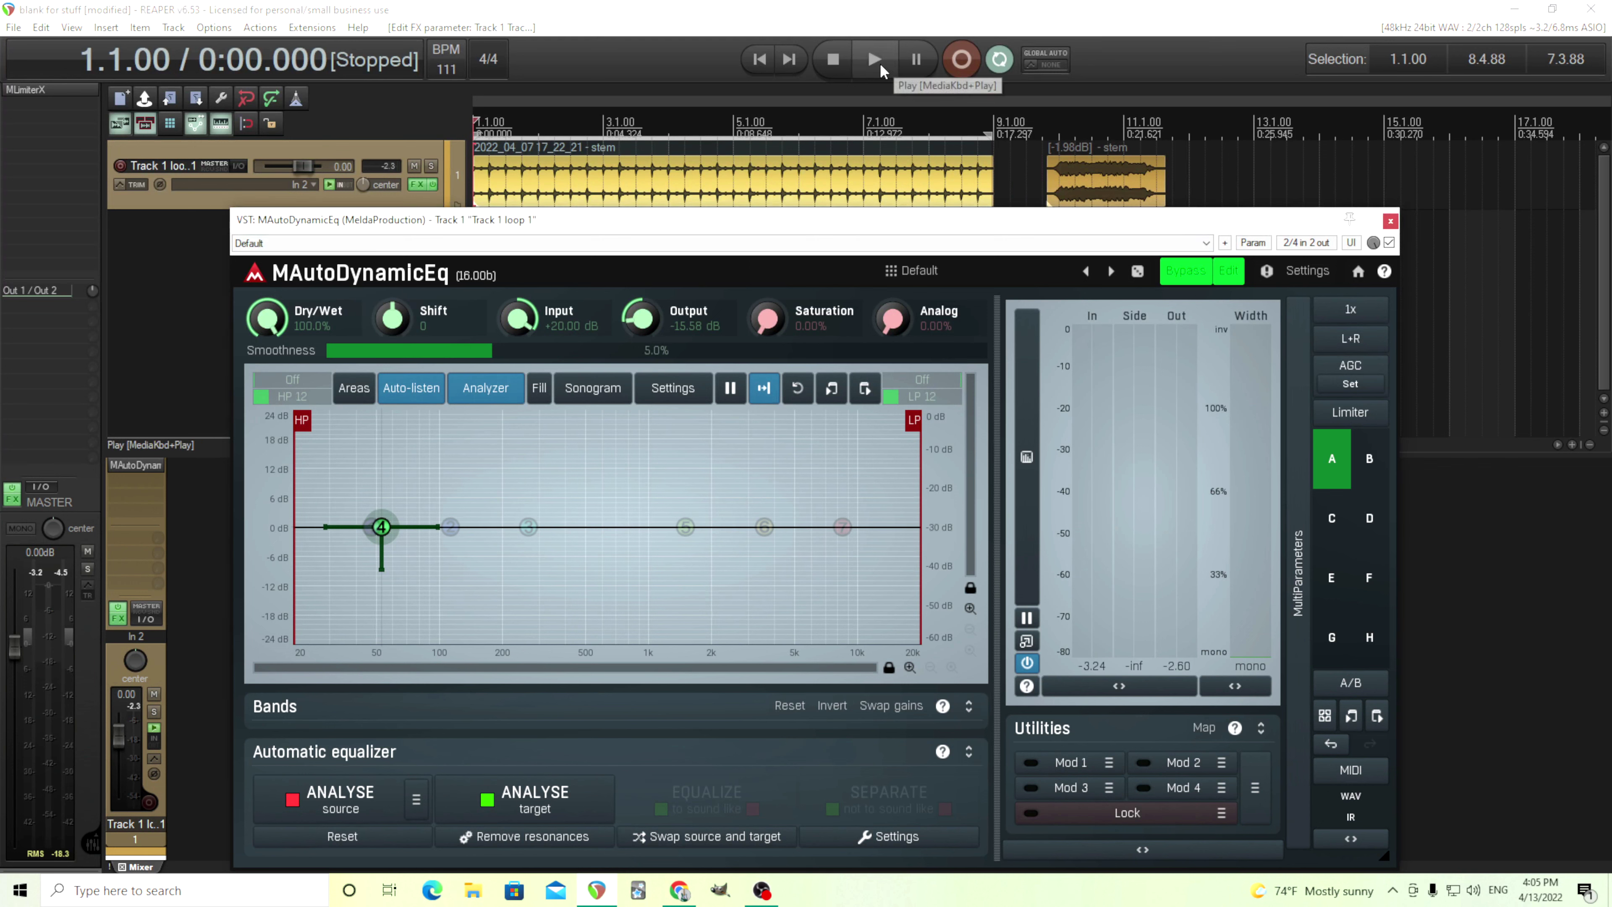
{"action": "left_click", "coordinate": [879, 63]}
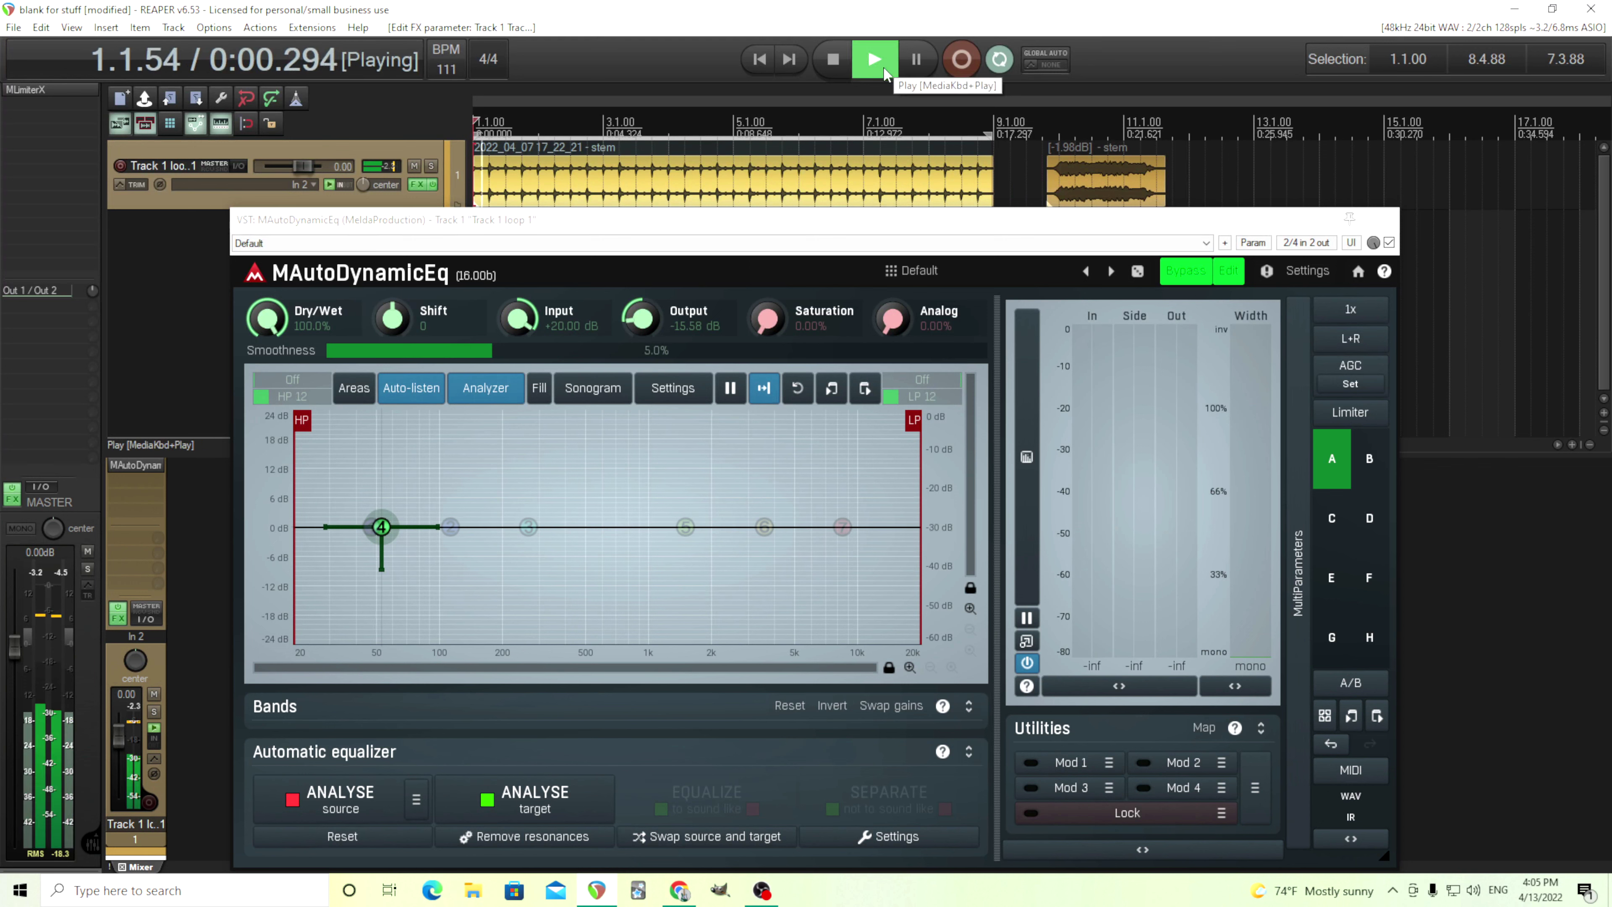
{"action": "left_click", "coordinate": [1185, 271]}
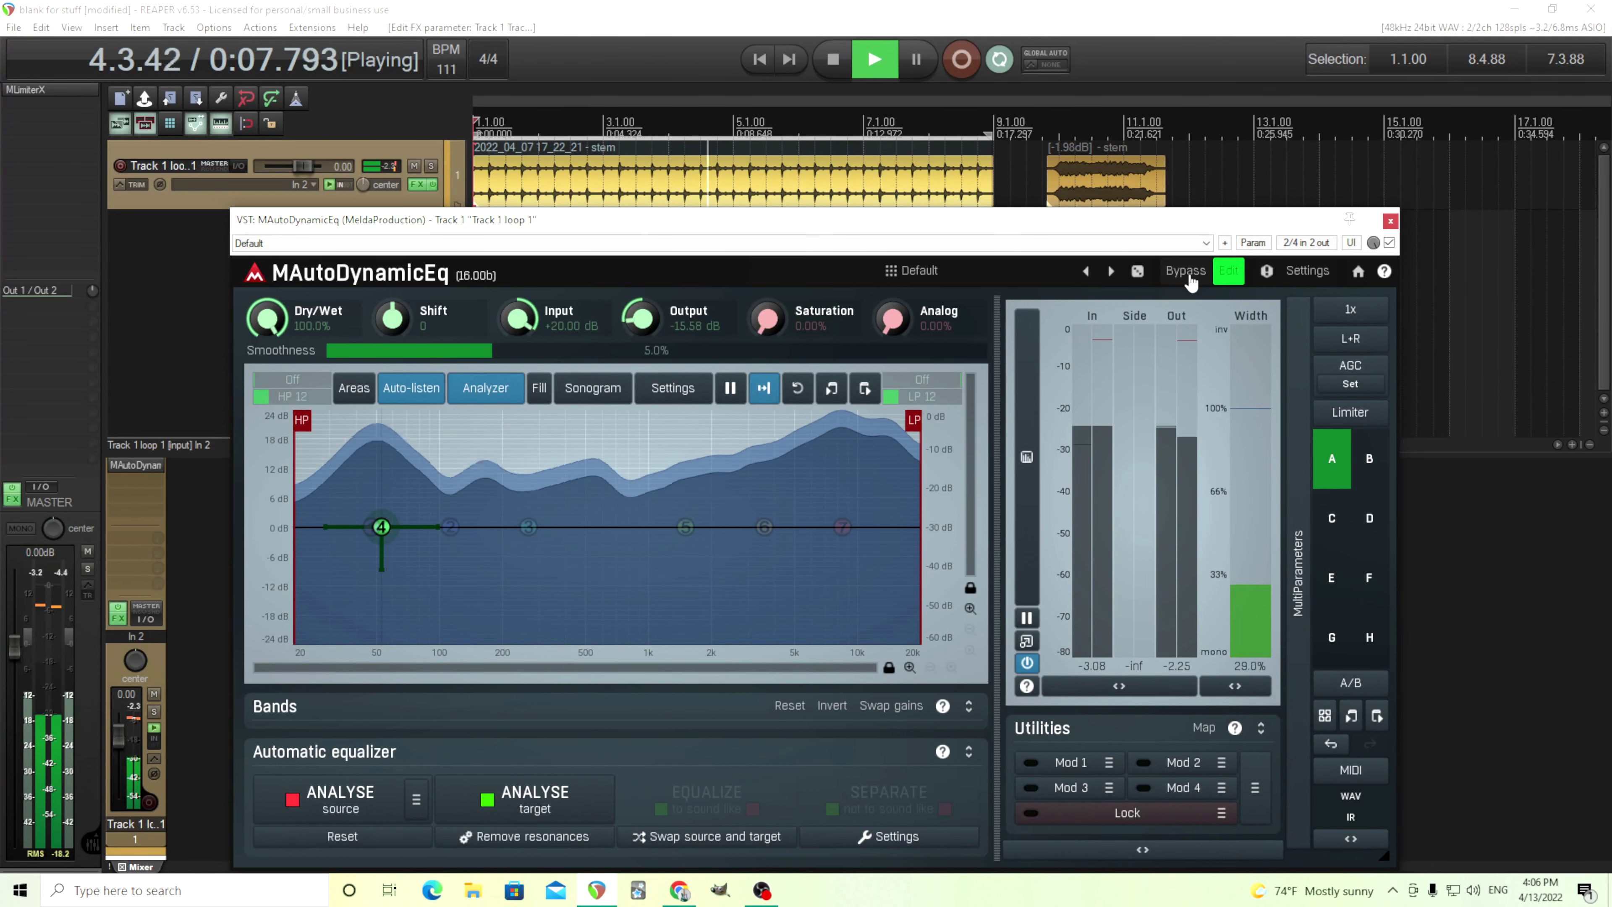
{"action": "left_click", "coordinate": [1191, 282]}
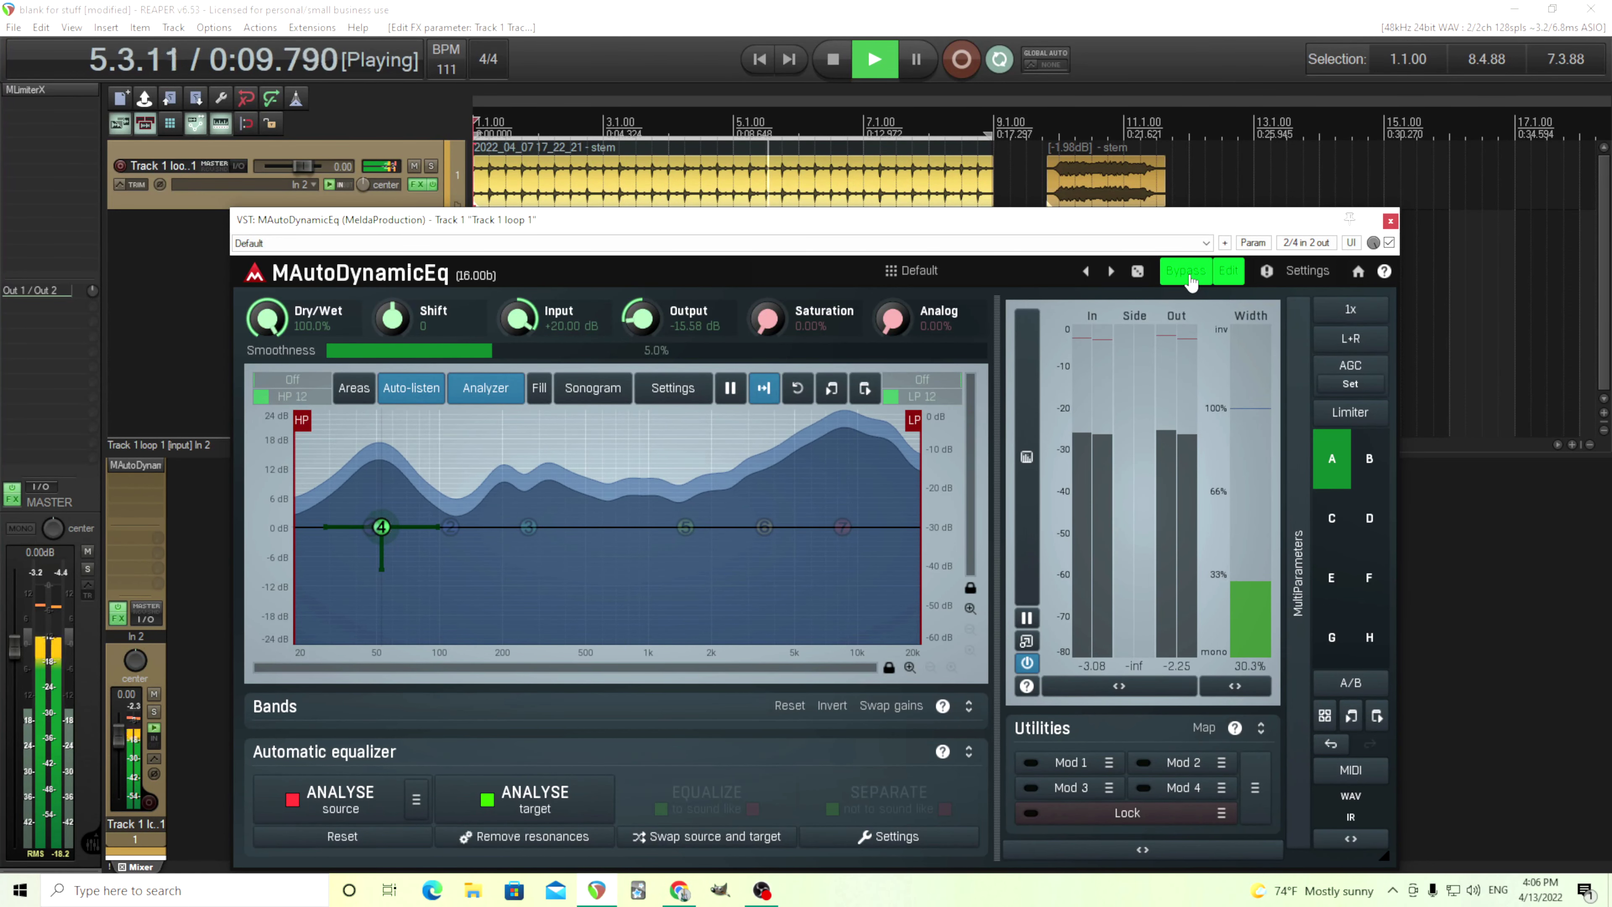
{"action": "left_click", "coordinate": [1190, 282]}
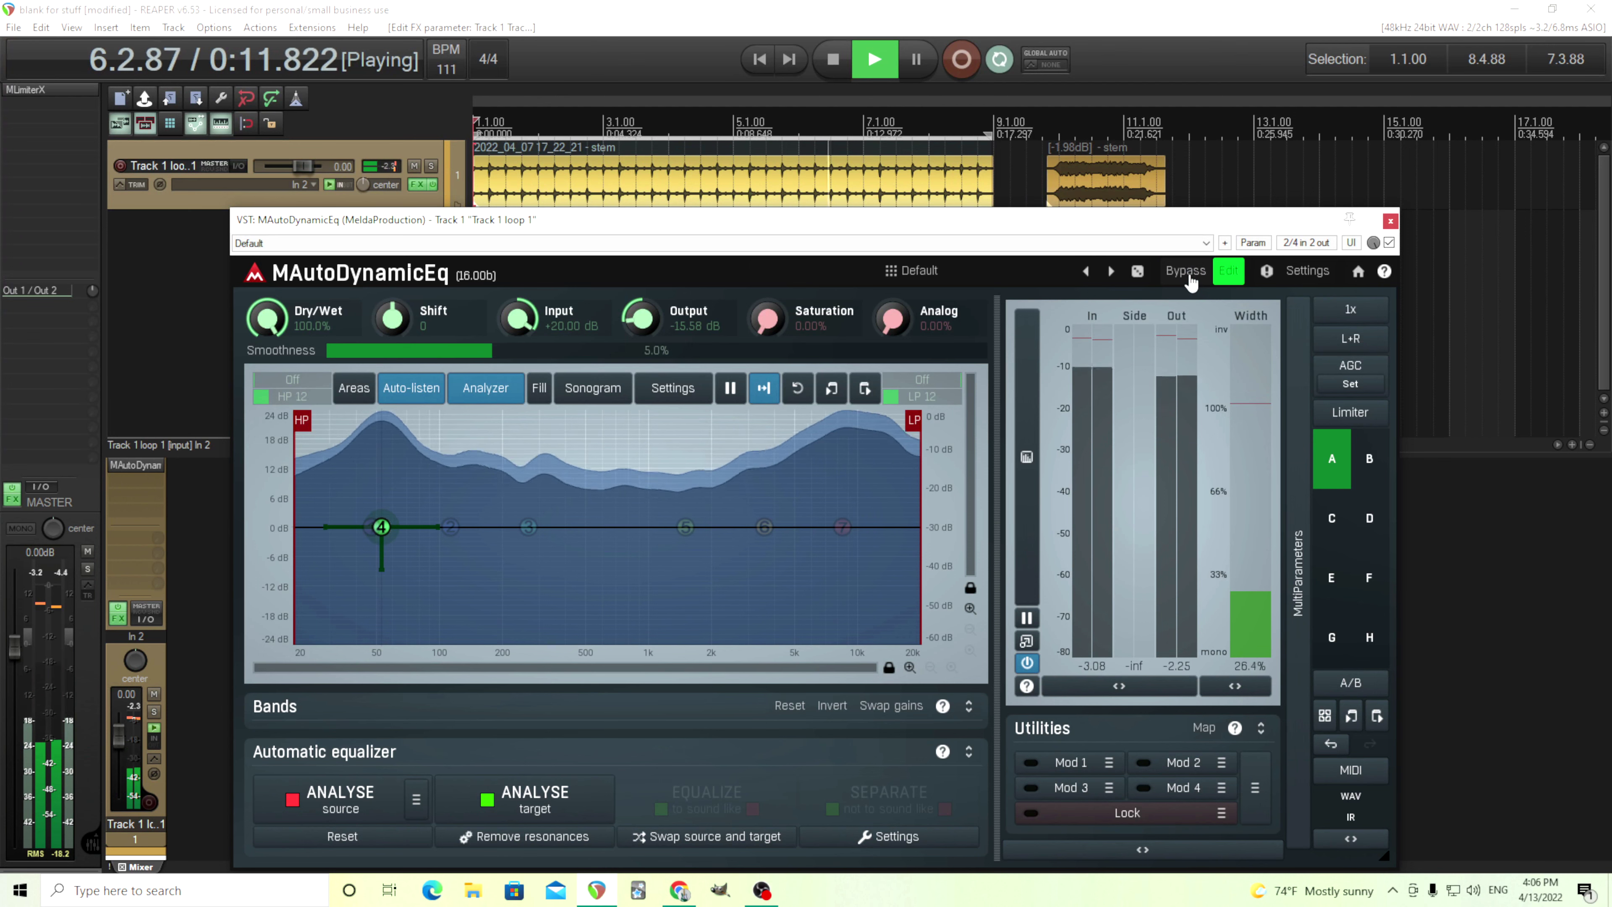
{"action": "left_click", "coordinate": [1191, 282]}
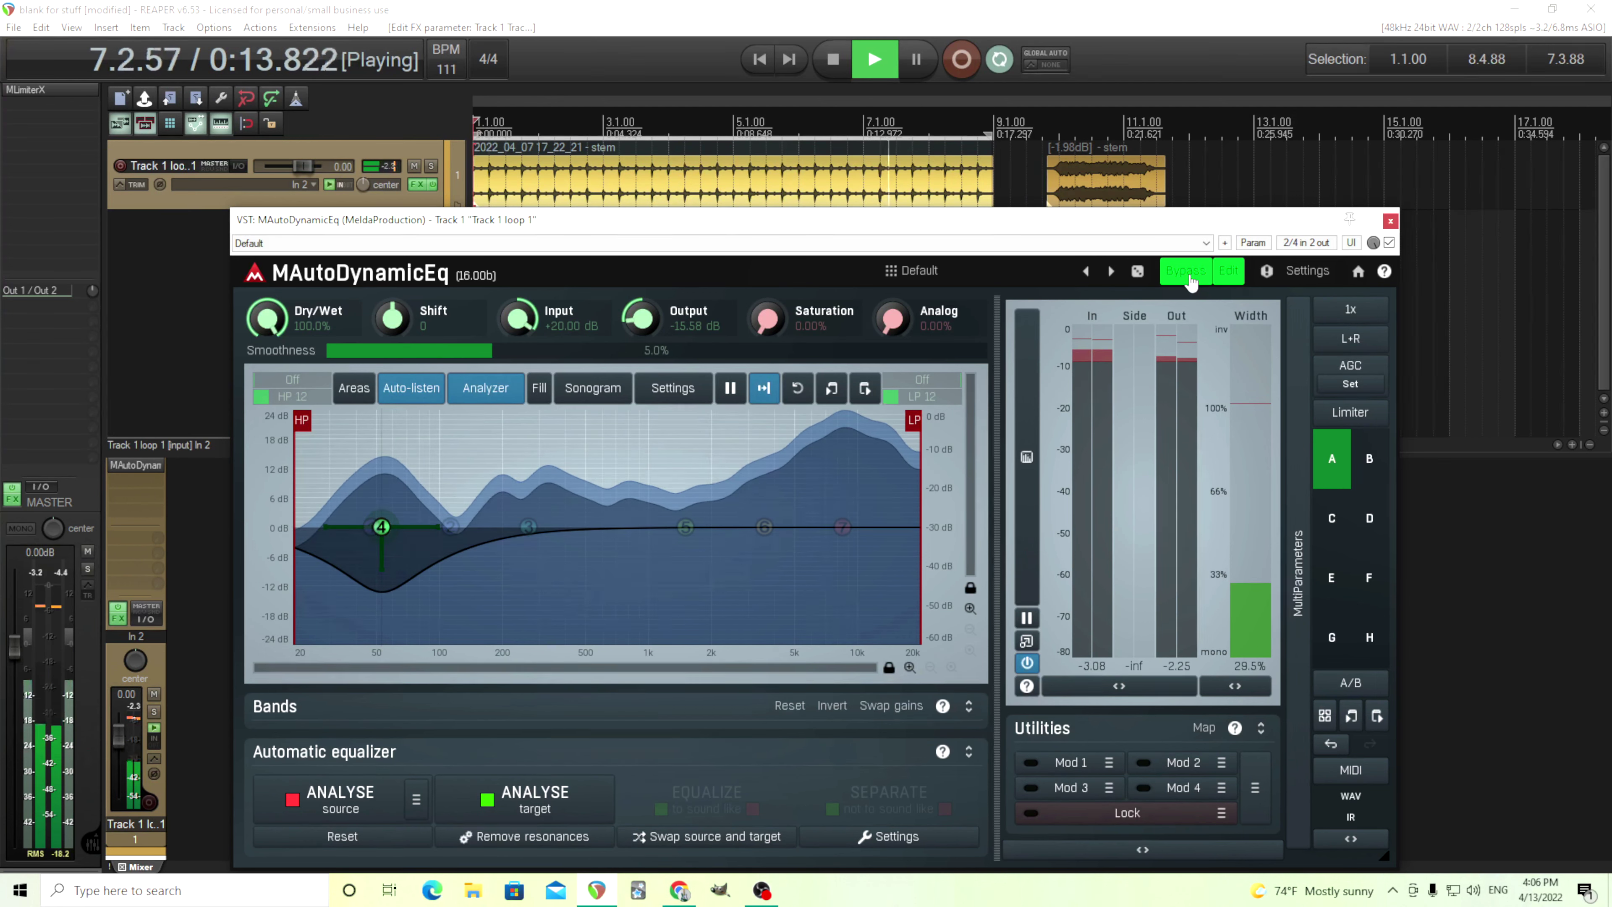
{"action": "left_click", "coordinate": [1190, 282]}
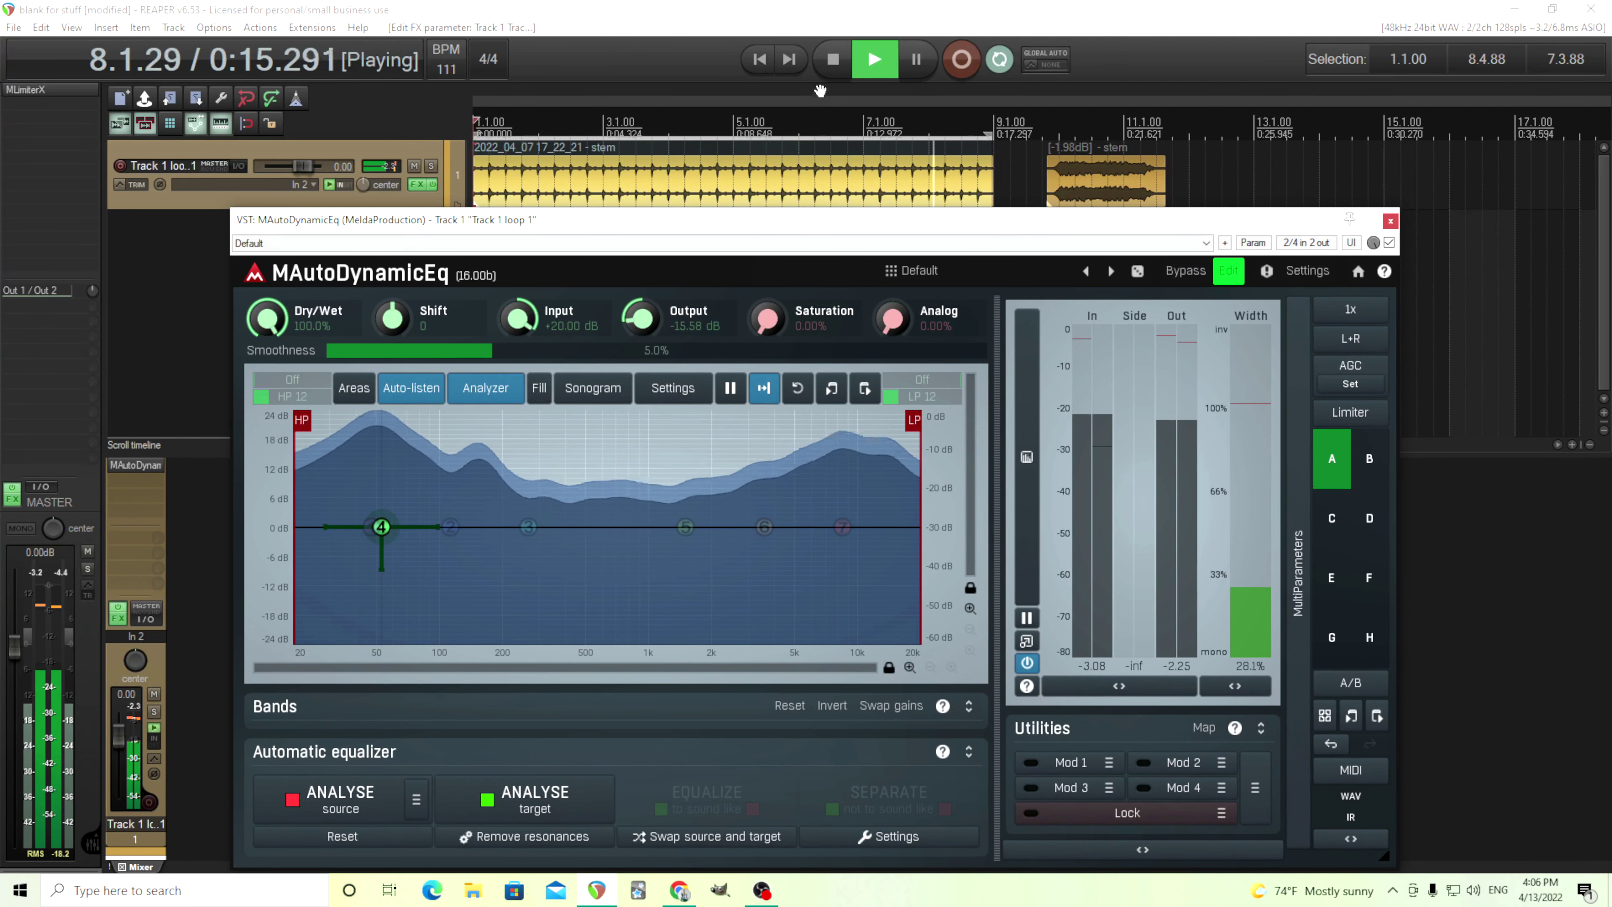
{"action": "left_click", "coordinate": [839, 69]}
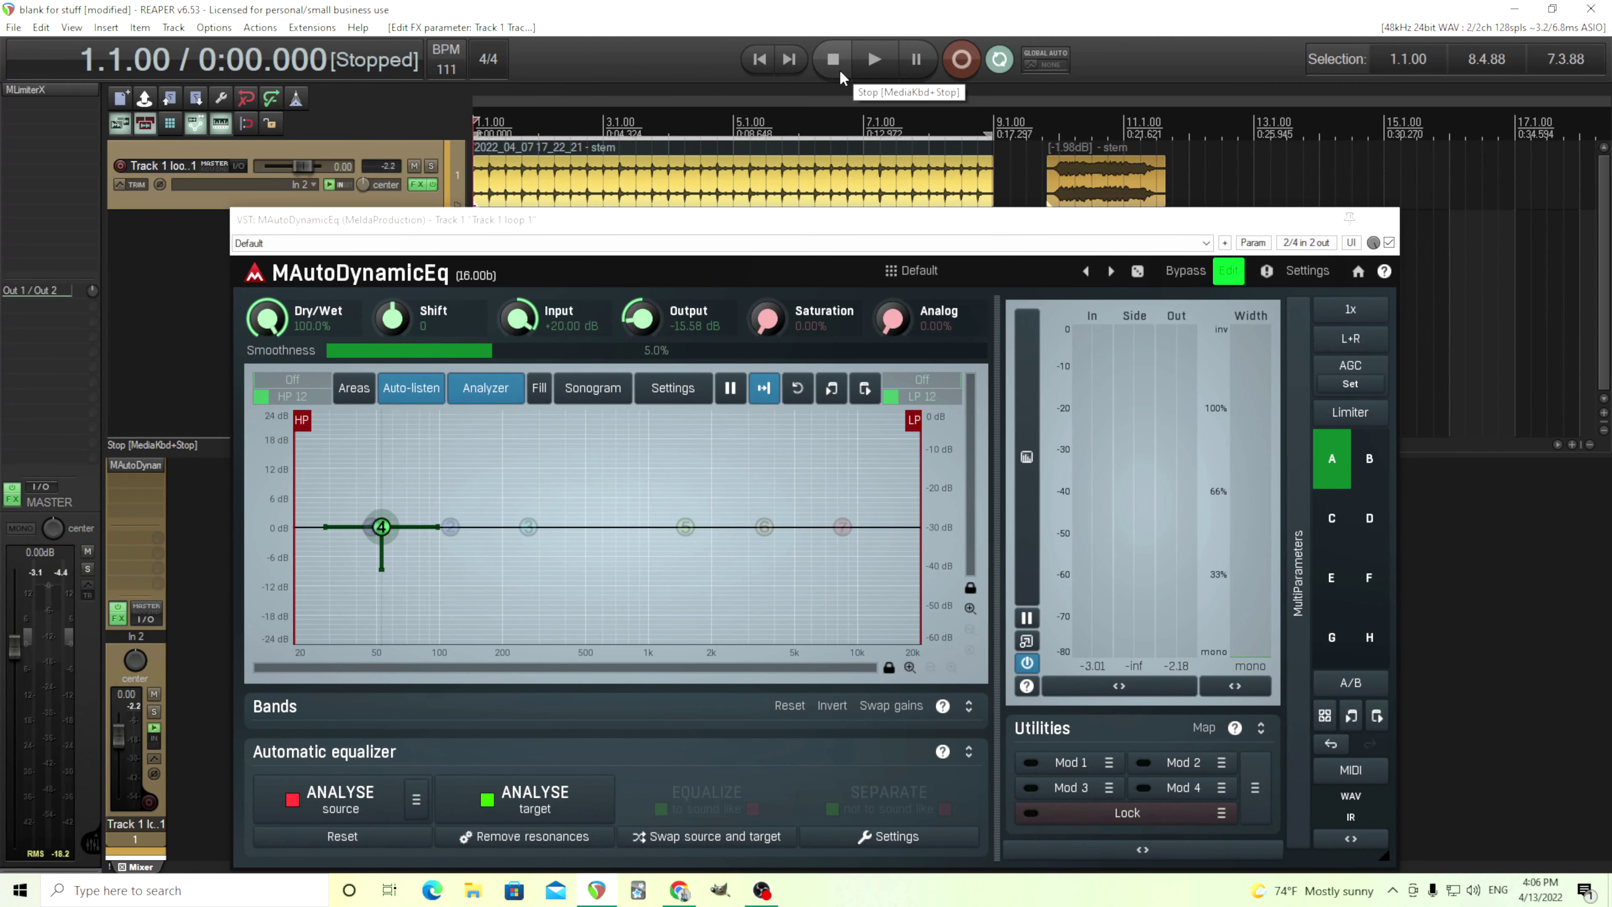
Step: Reset Input and Output to 0 dB, set band 4's Transient to 0% and Dynamics to -24 dB, and play the loop
{"action": "double_click", "coordinate": [381, 527]}
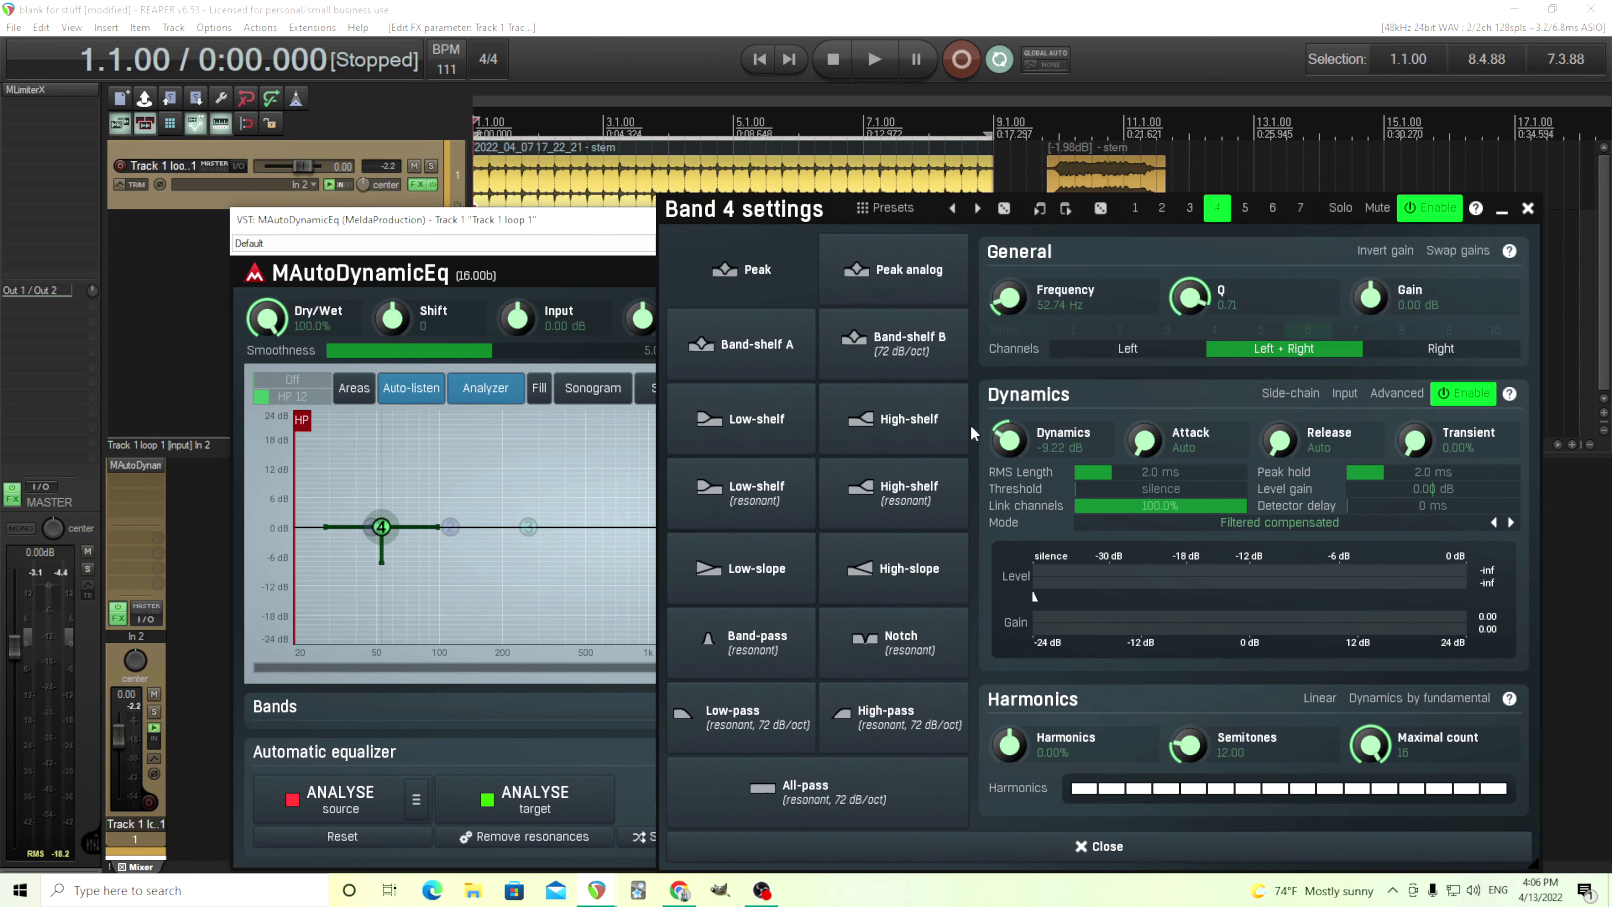
{"action": "key", "text": "space"}
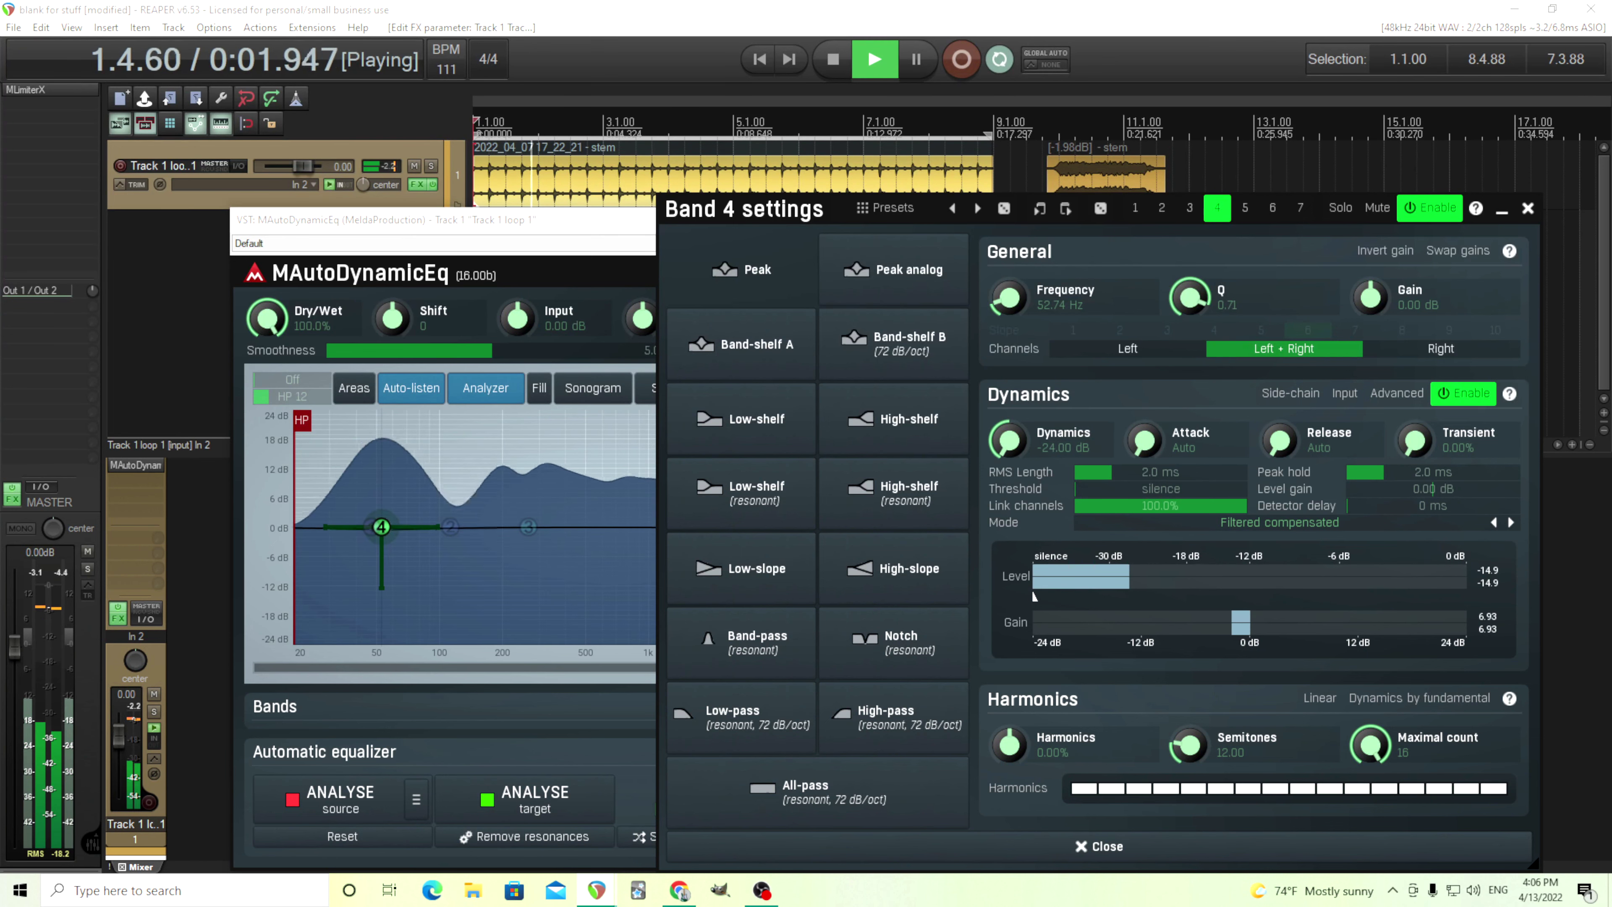
Step: Raise band 4's Level gain to about +8 dB while the loop plays, and stop playback
{"action": "left_click_drag", "start_coordinate": [1433, 488], "coordinate": [1457, 488]}
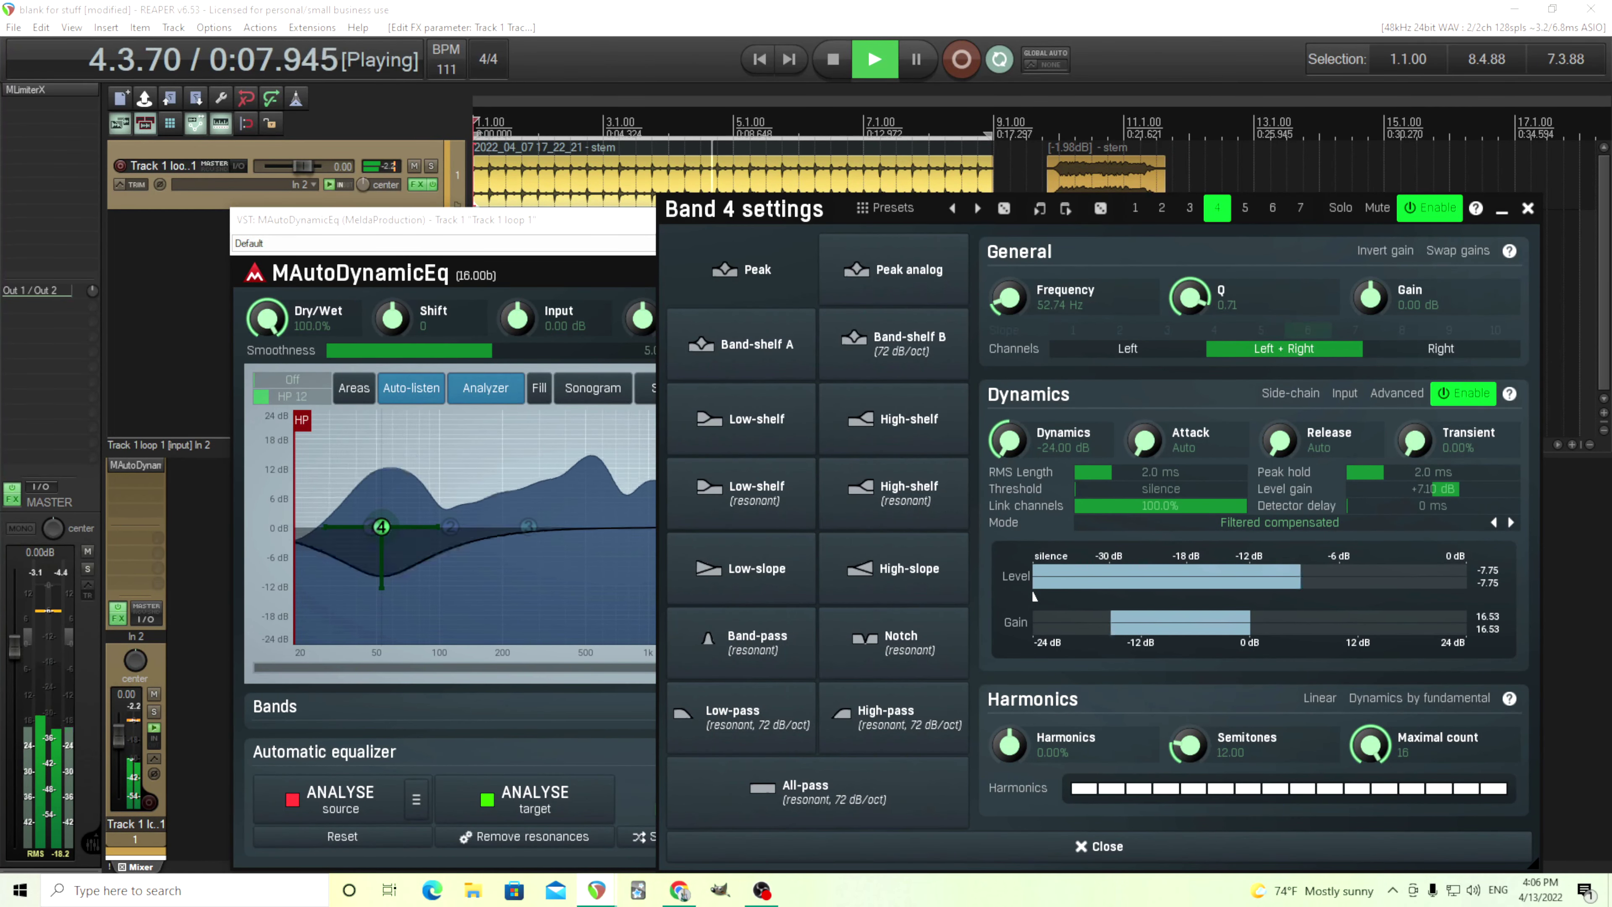
{"action": "mouse_move", "coordinate": [1456, 488]}
{"action": "left_mouse_down"}
{"action": "mouse_move", "coordinate": [1508, 488]}
{"action": "mouse_move", "coordinate": [1461, 488]}
{"action": "left_mouse_up"}
{"action": "mouse_move", "coordinate": [1294, 448]}
{"action": "left_mouse_down"}
{"action": "mouse_move", "coordinate": [1294, 406]}
{"action": "mouse_move", "coordinate": [1294, 457]}
{"action": "left_mouse_up"}
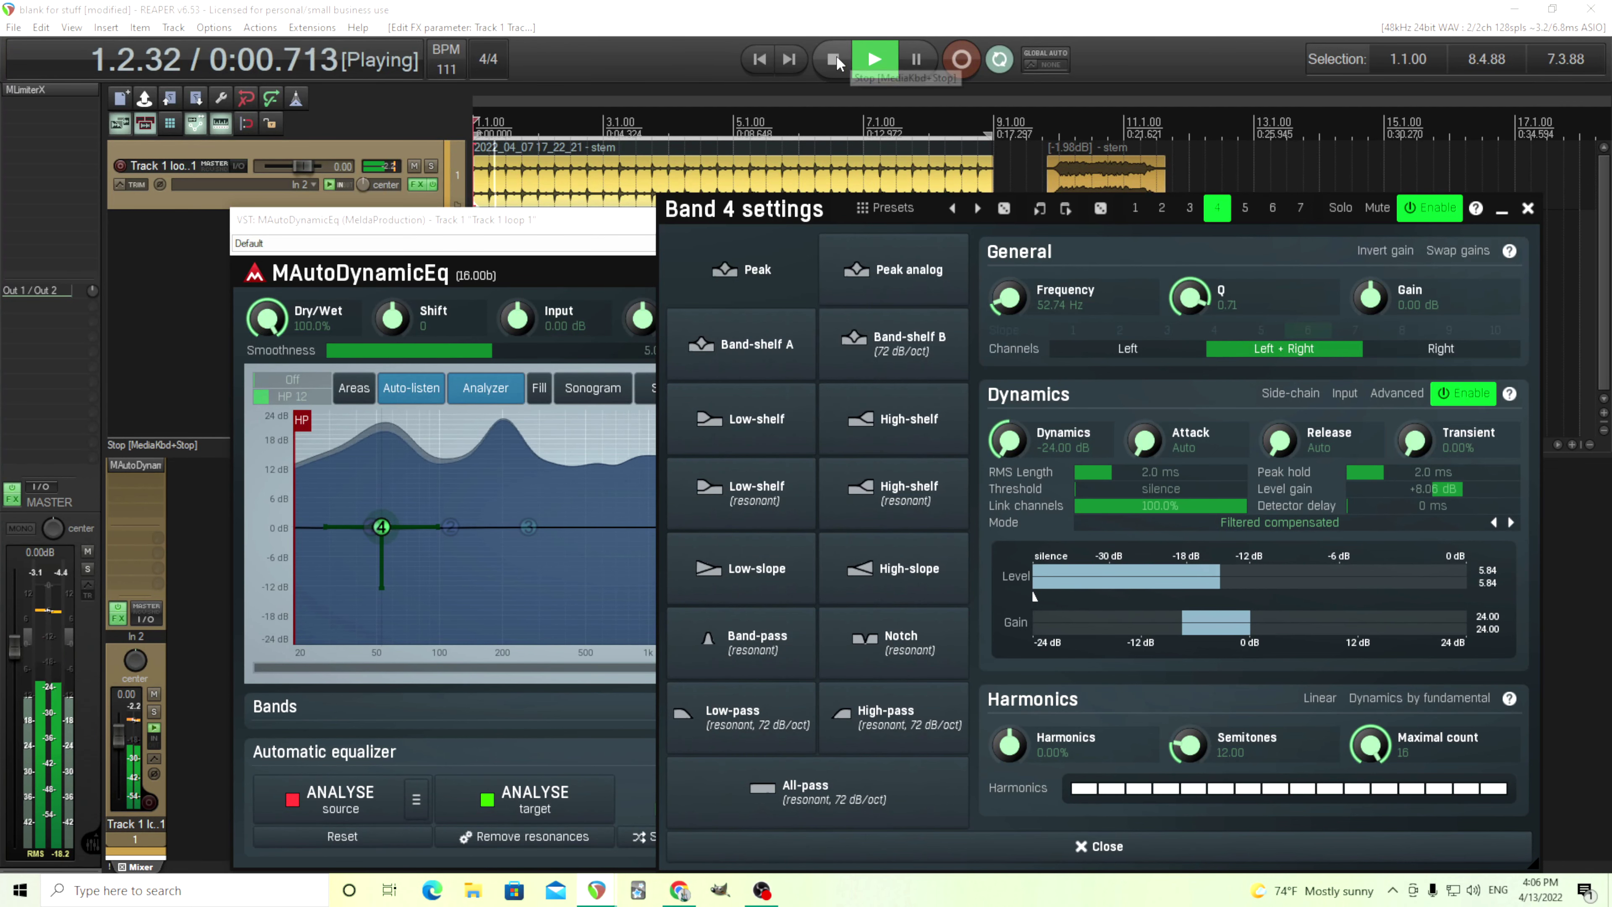
{"action": "key", "text": "space"}
Step: Reset band 4's Level gain and Dynamics to 0 dB, set its Transient to 100%, and close its settings
{"action": "double_click", "coordinate": [1463, 489]}
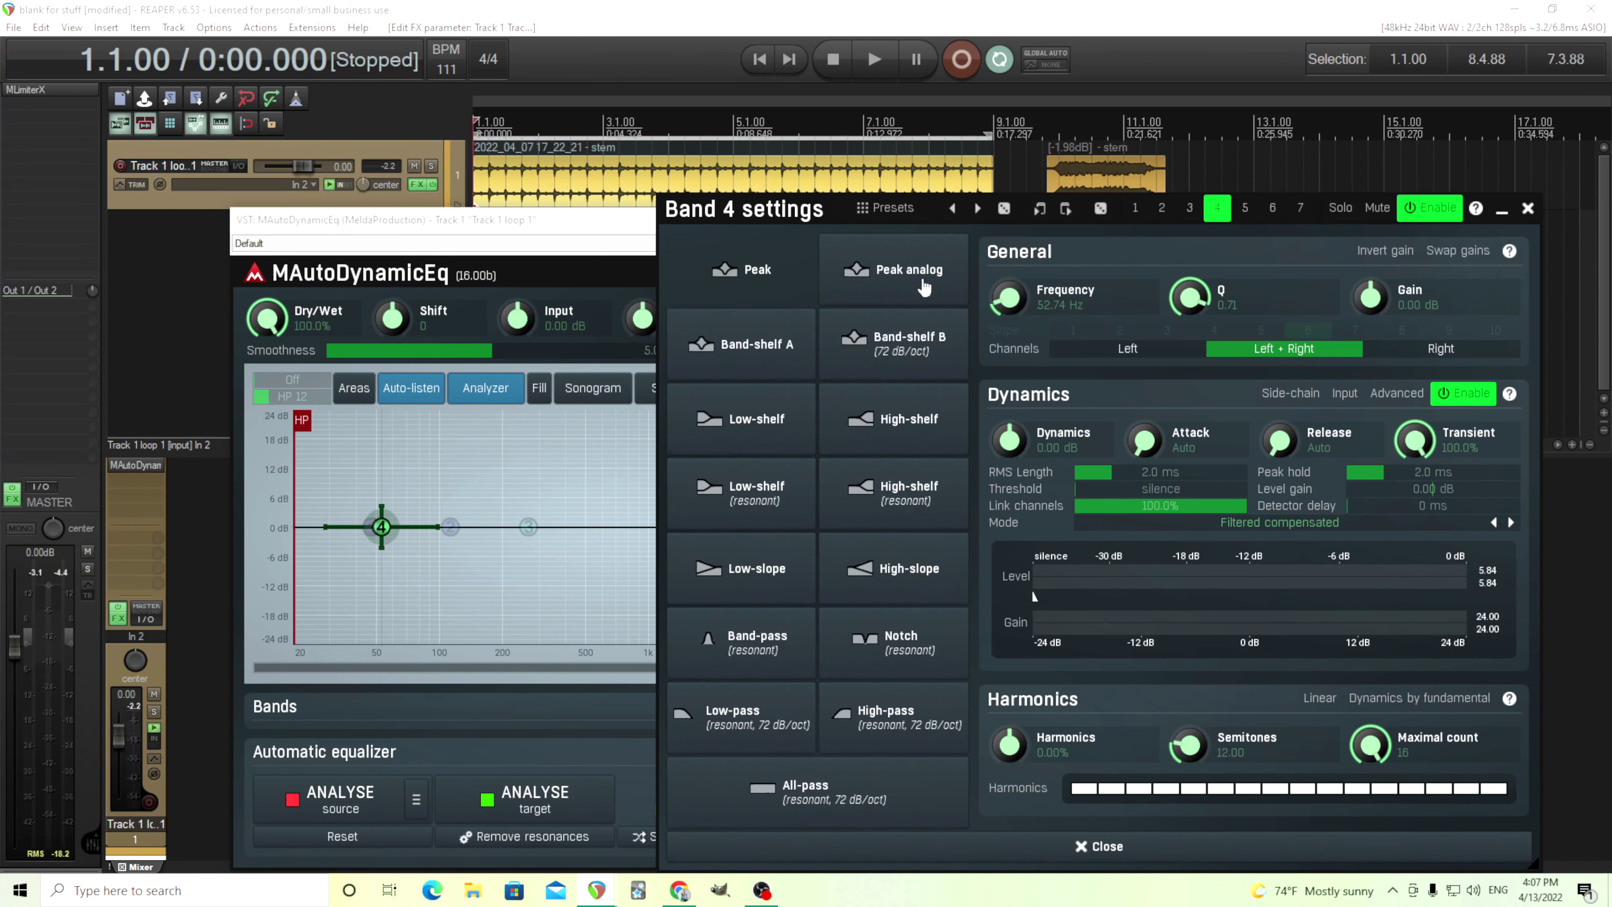
{"action": "left_click", "coordinate": [1527, 208]}
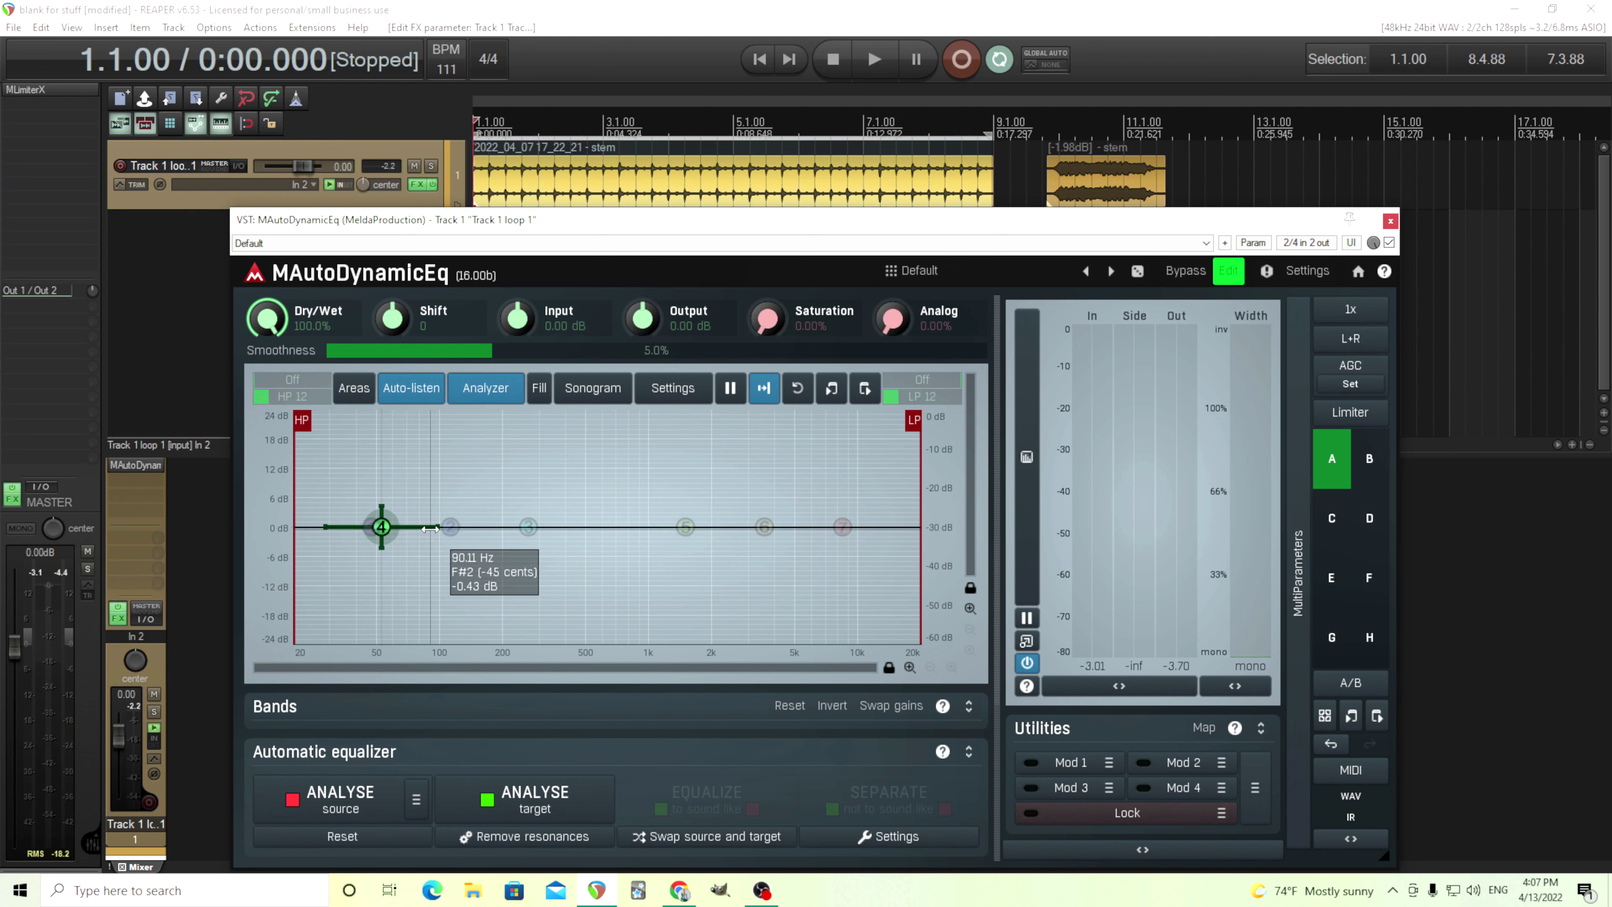
Step: Move band 4 up to about 155 Hz while the loop plays, and stop playback
{"action": "left_click", "coordinate": [864, 74]}
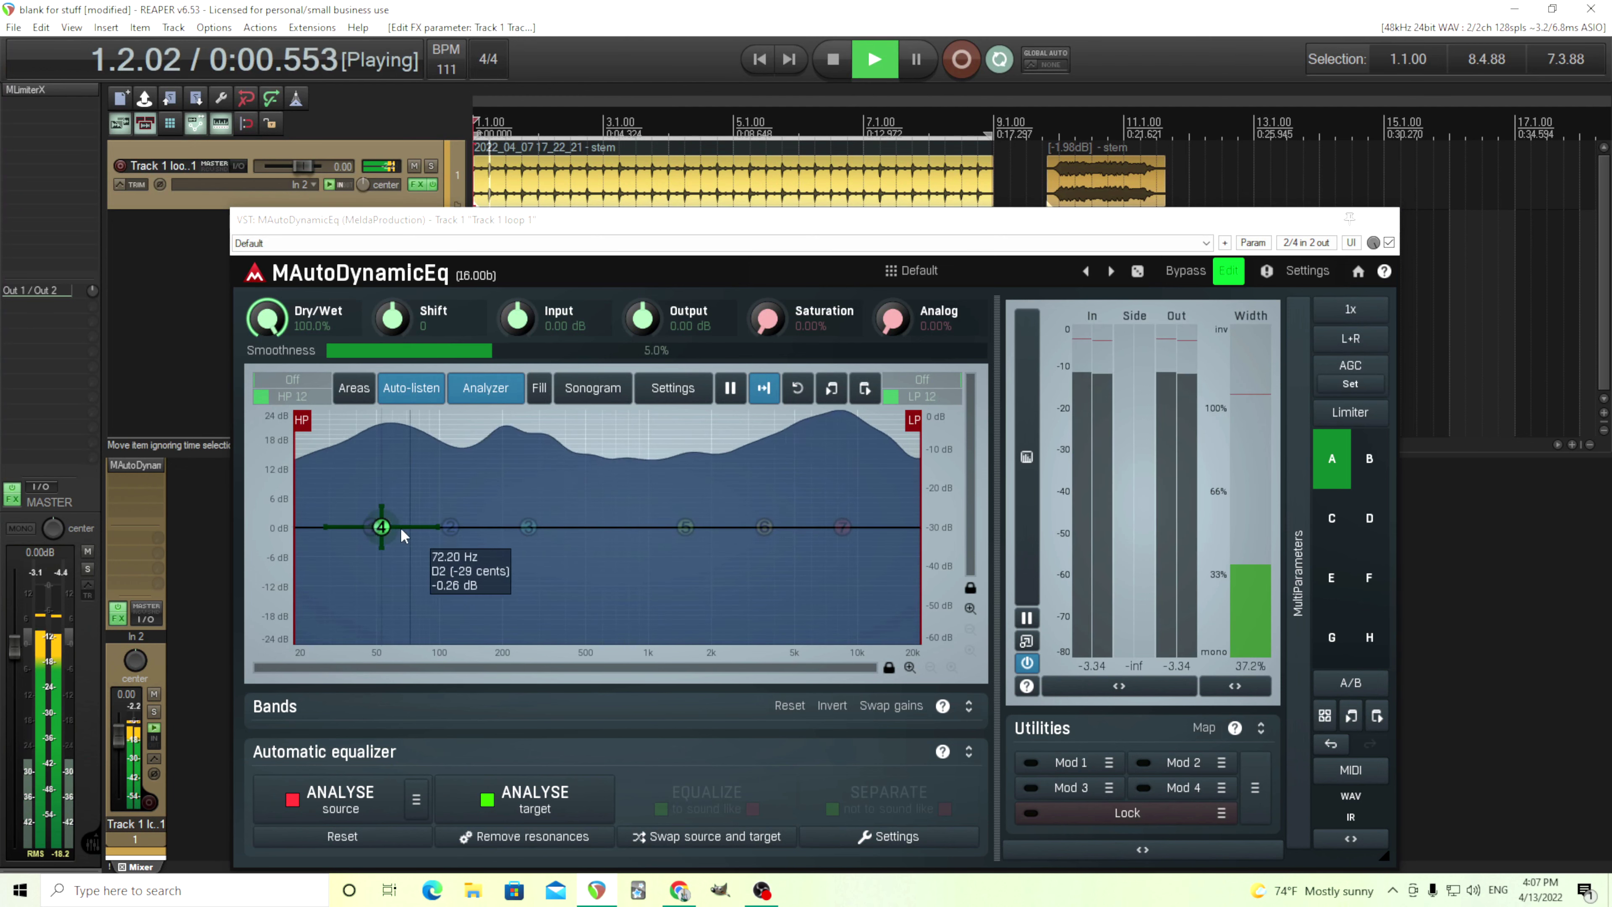
{"action": "left_click_drag", "start_coordinate": [382, 526], "coordinate": [479, 529]}
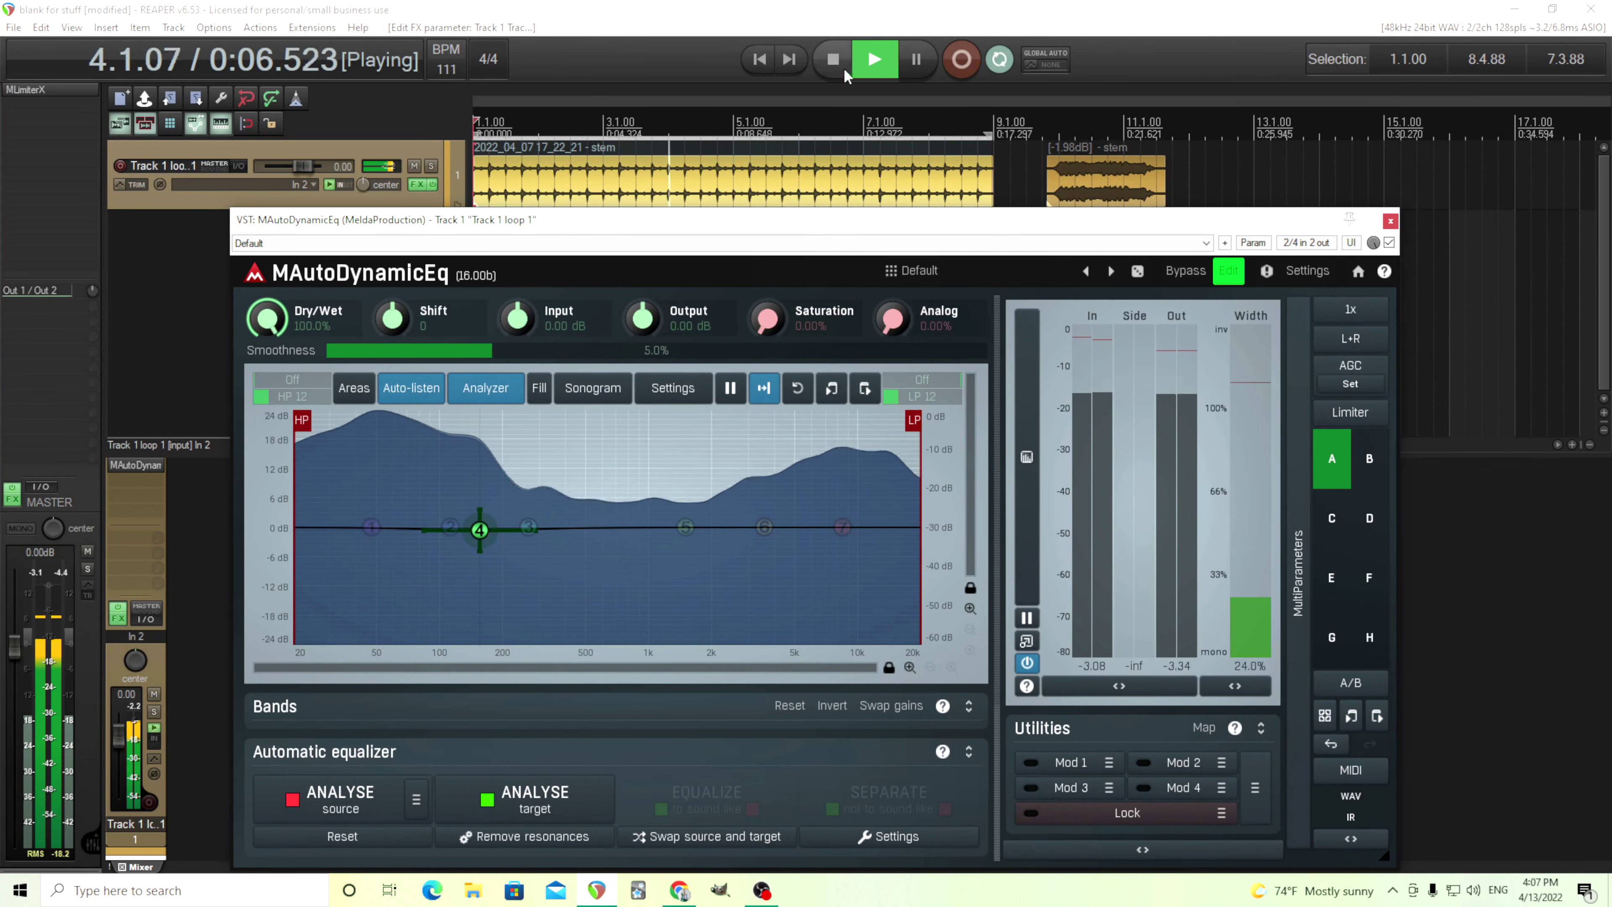
{"action": "key", "text": "space"}
Step: Open band 4's settings, and set the equalizer's Output to -15 dB and Input to +15 dB
{"action": "double_click", "coordinate": [479, 529]}
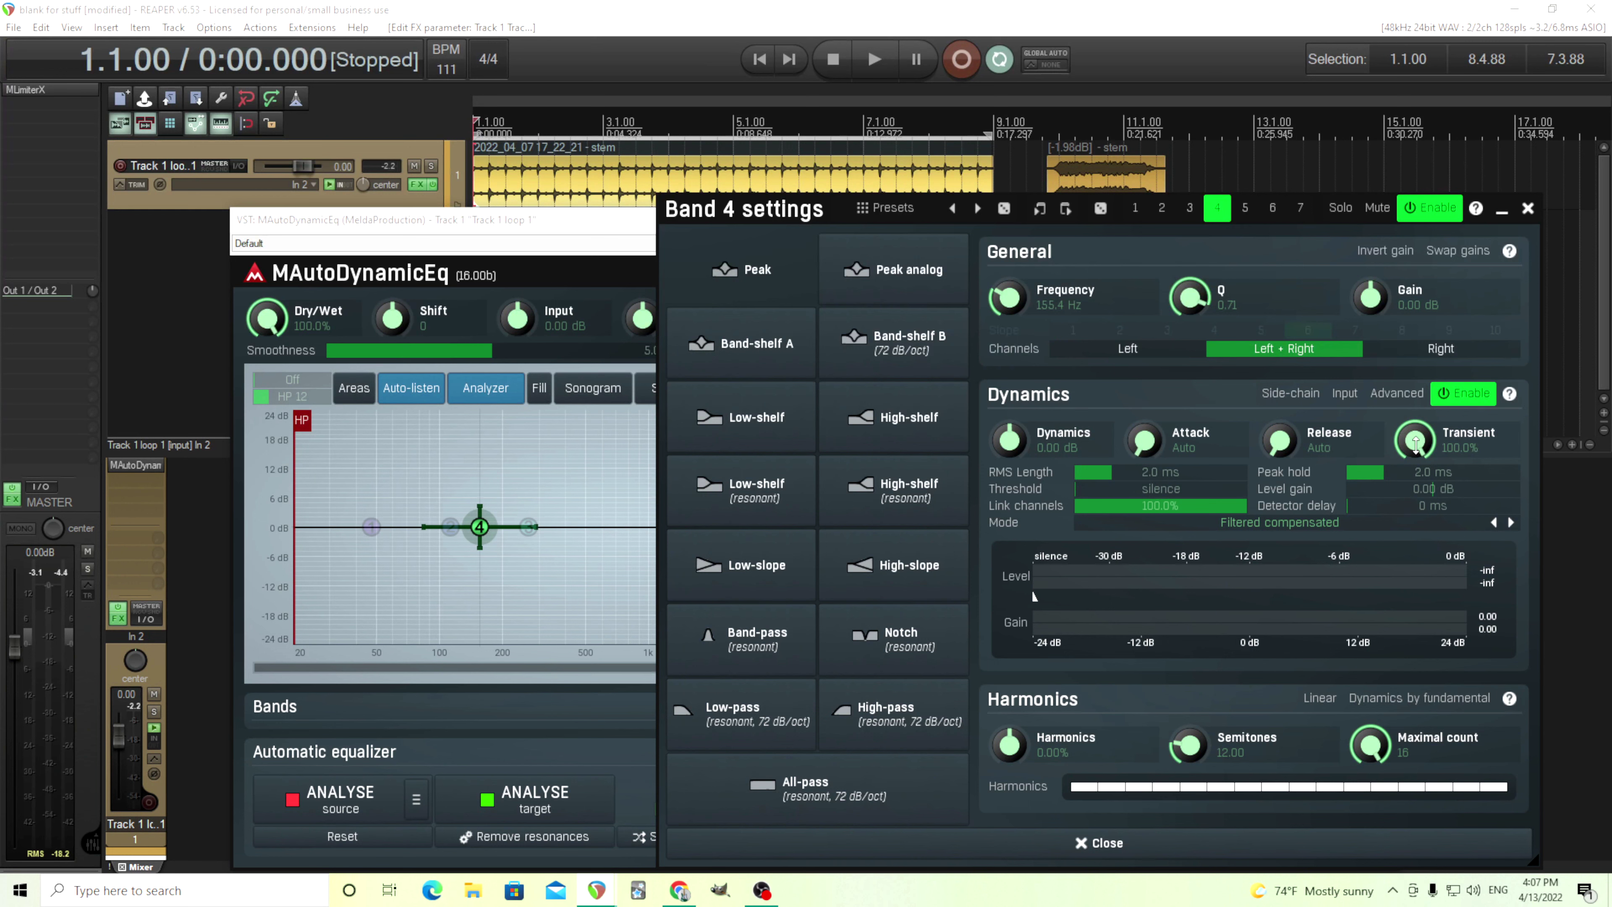
{"action": "double_click", "coordinate": [644, 321]}
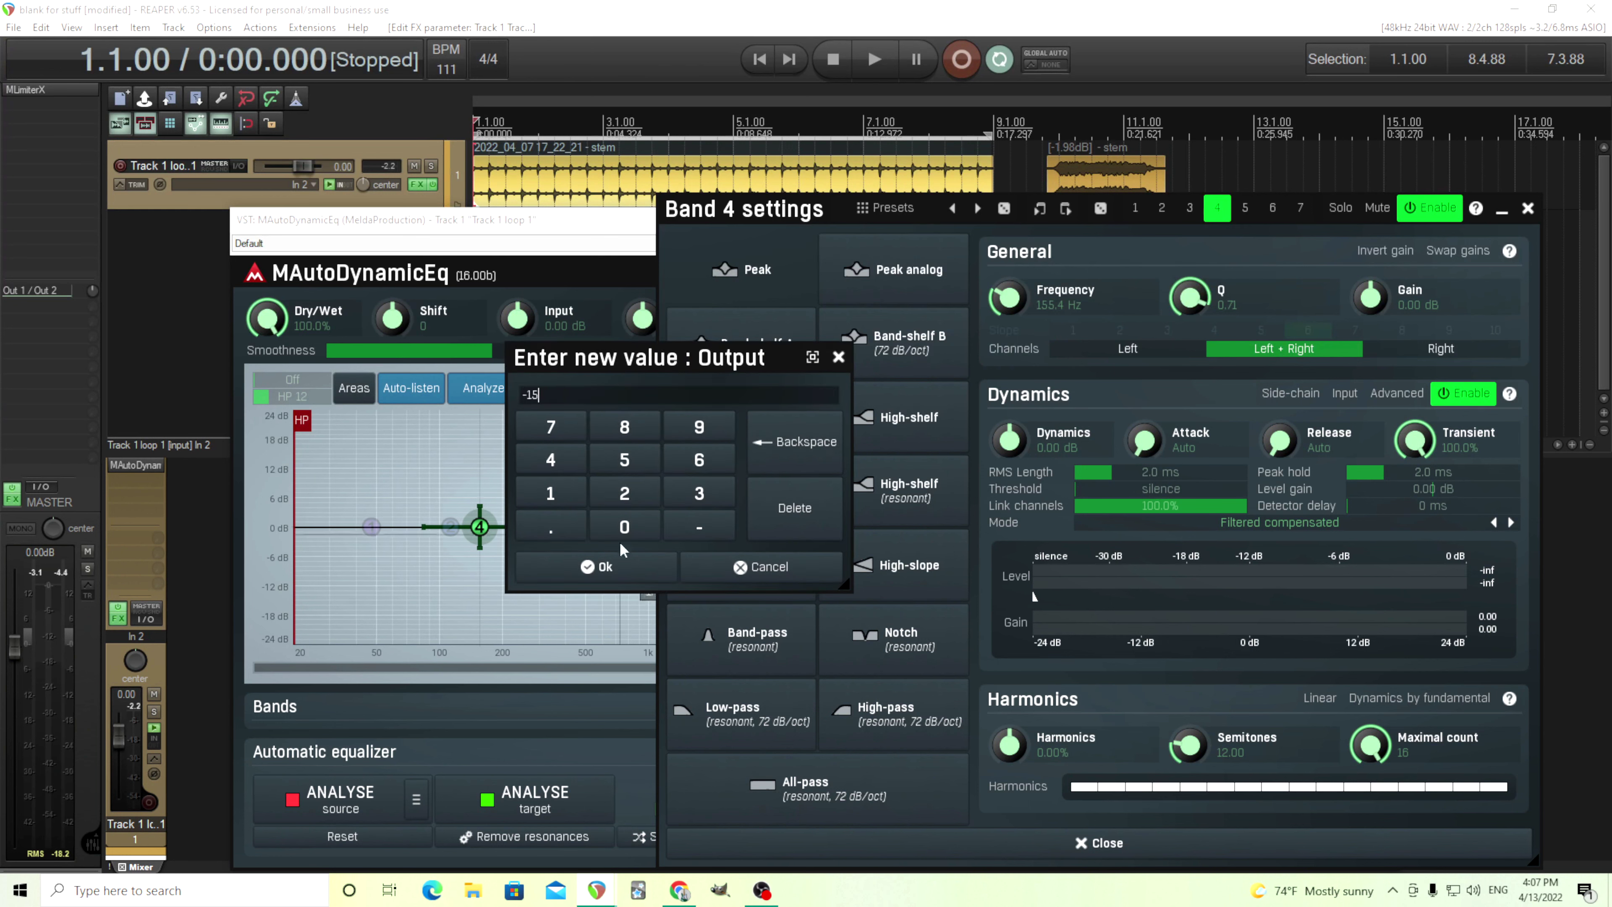
{"action": "type", "text": "-15"}
{"action": "key", "text": "Return"}
{"action": "double_click", "coordinate": [515, 311]}
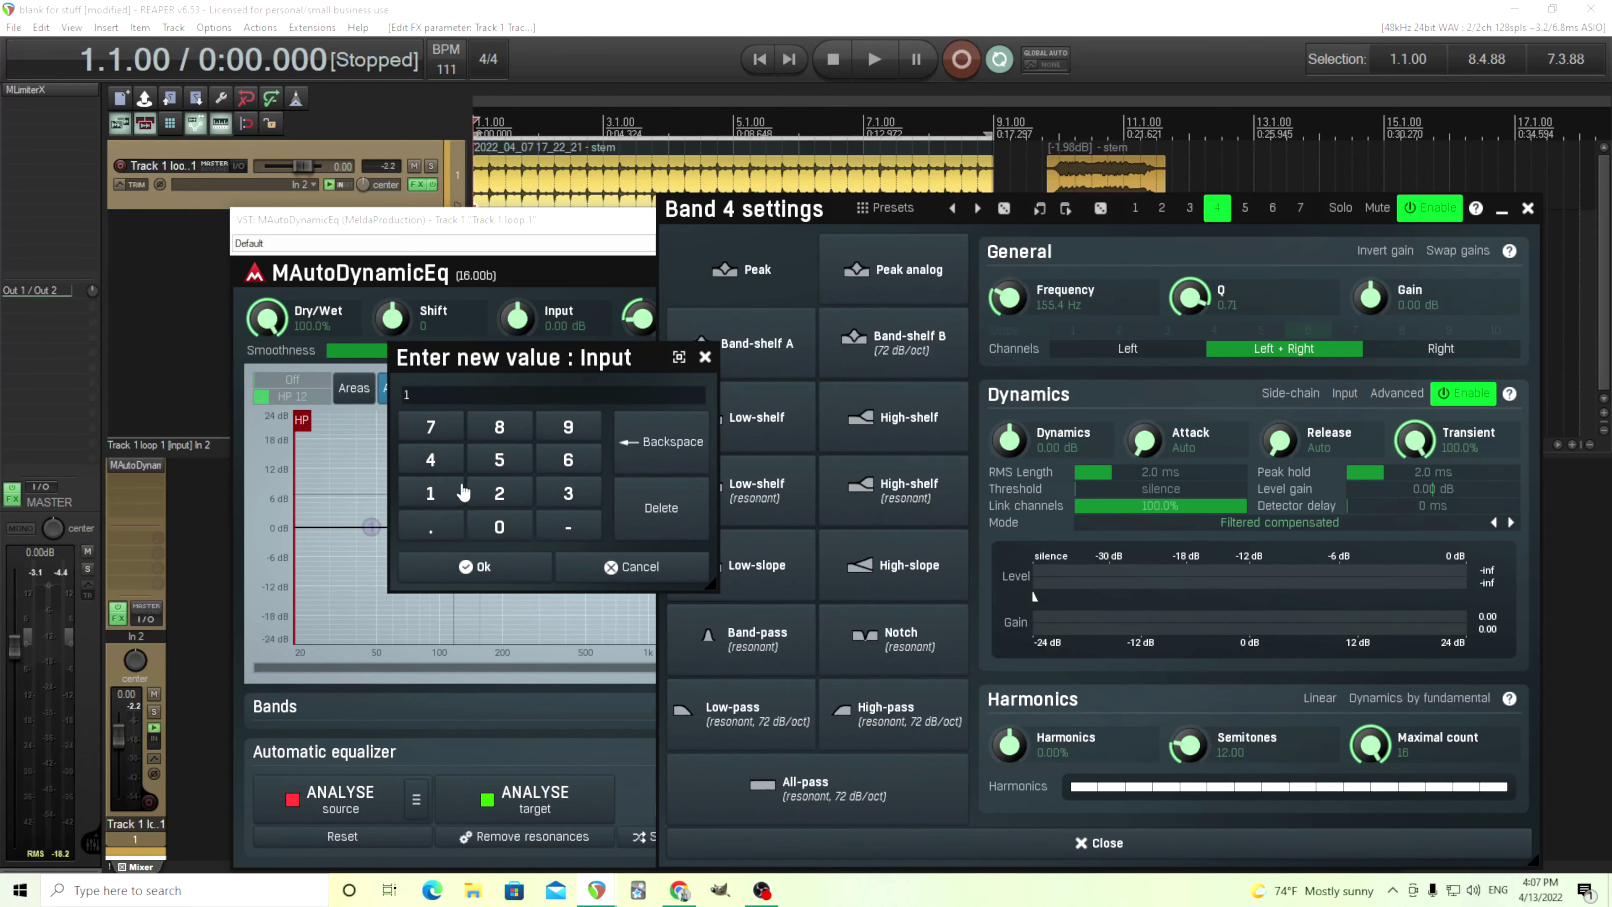
{"action": "left_click", "coordinate": [499, 460]}
{"action": "left_click", "coordinate": [530, 566]}
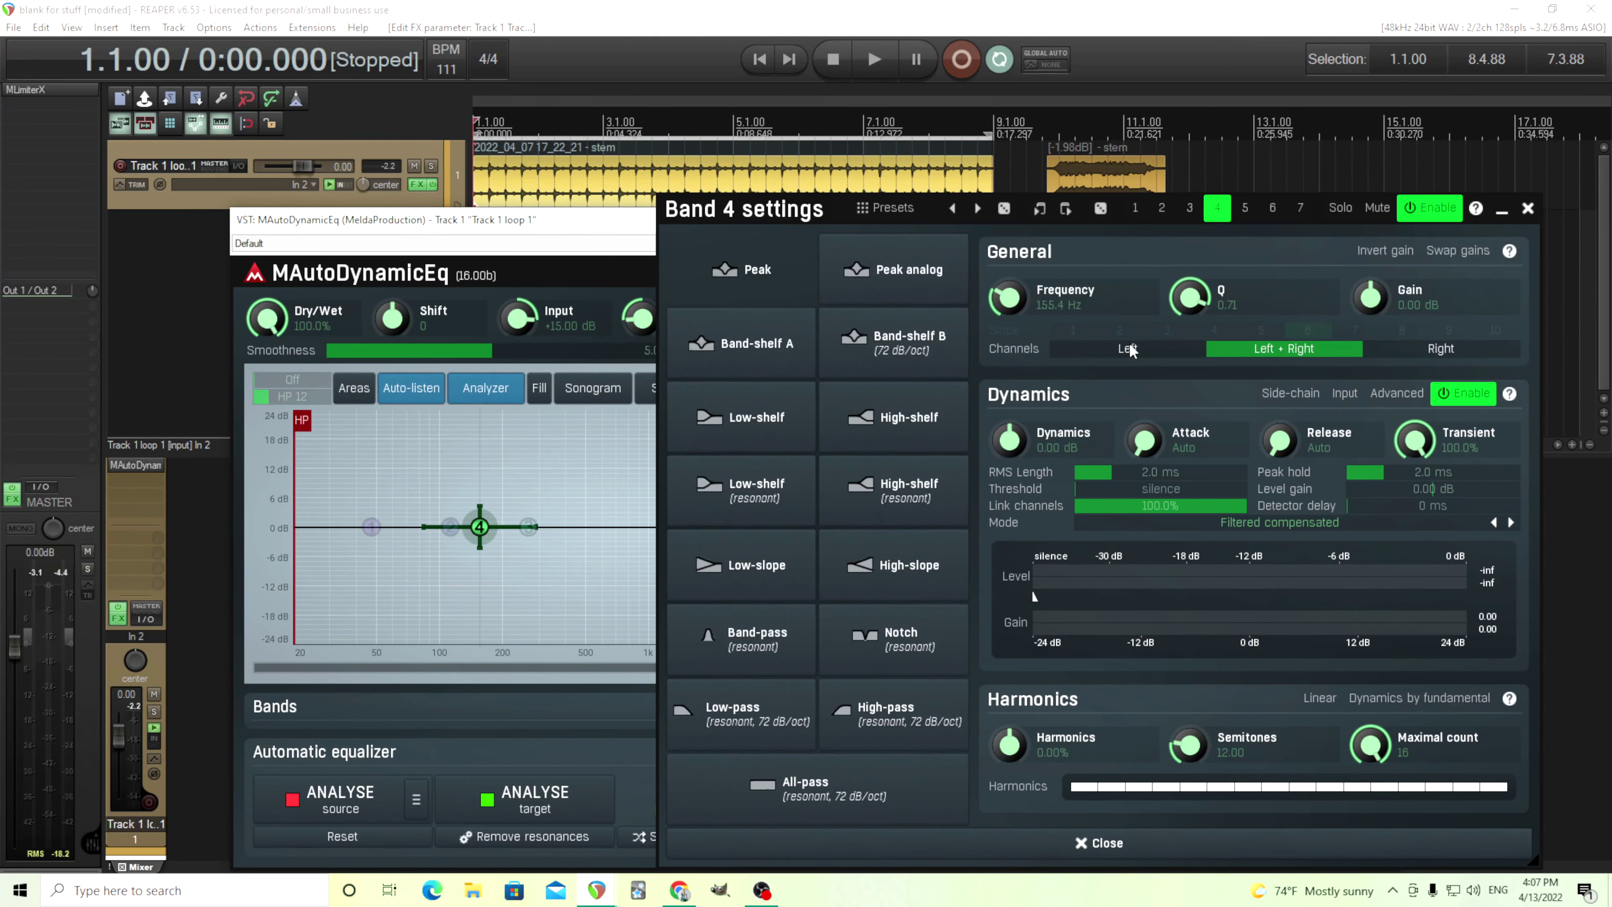
Step: While the loop plays, set band 4's Dynamics to about -18 dB and raise the equalizer's Output to about -11.7 dB
{"action": "left_click", "coordinate": [865, 61]}
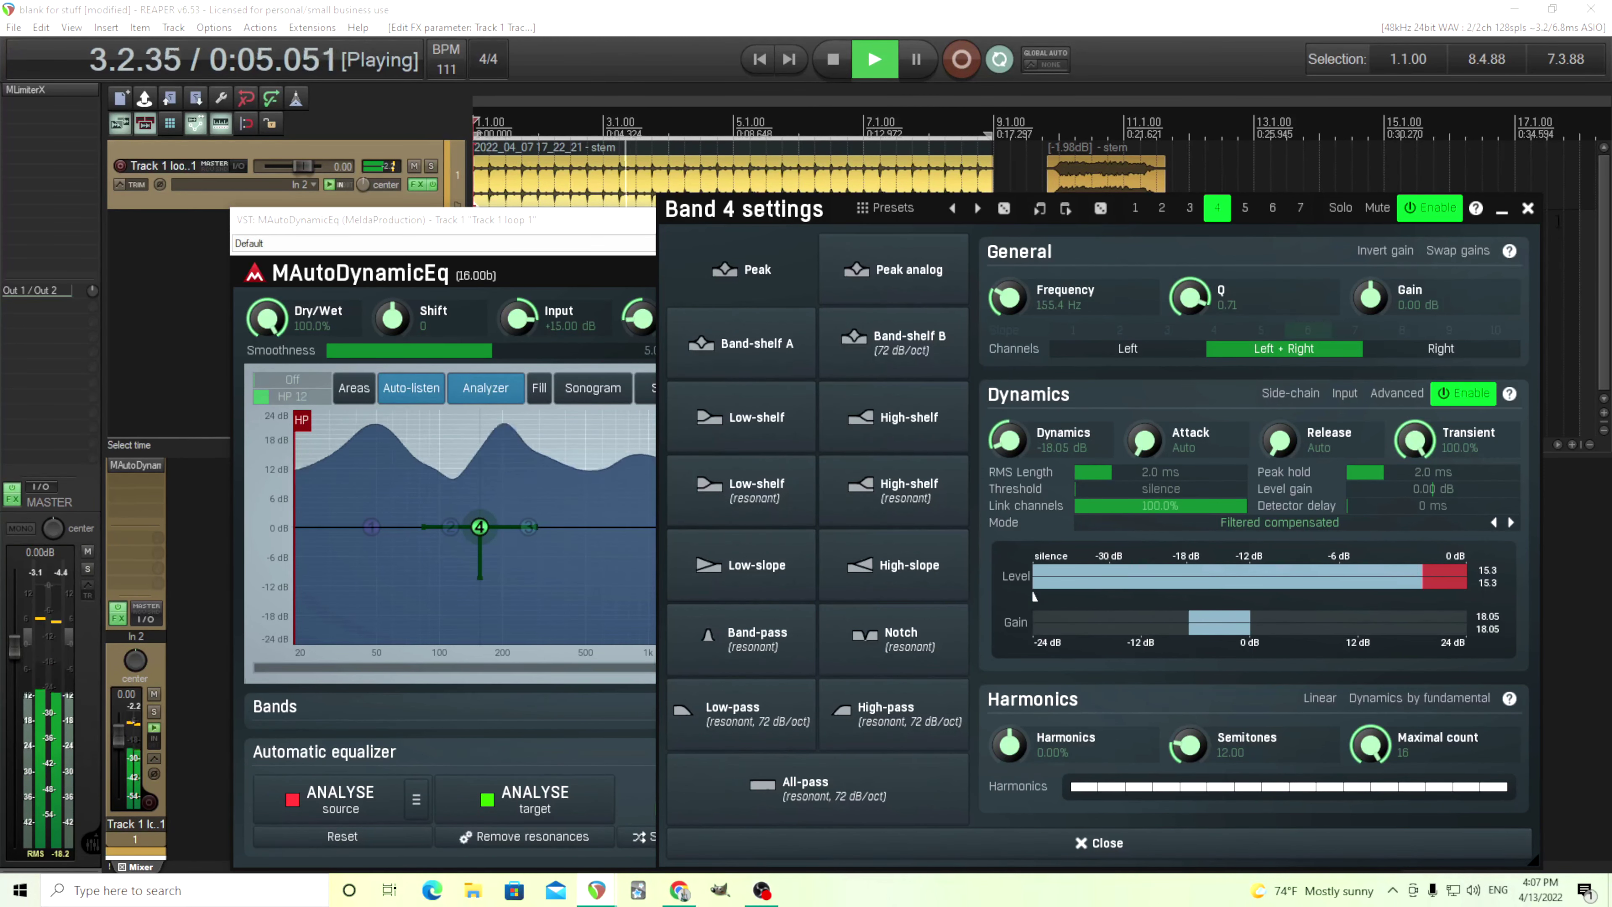
{"action": "left_click", "coordinate": [1528, 209]}
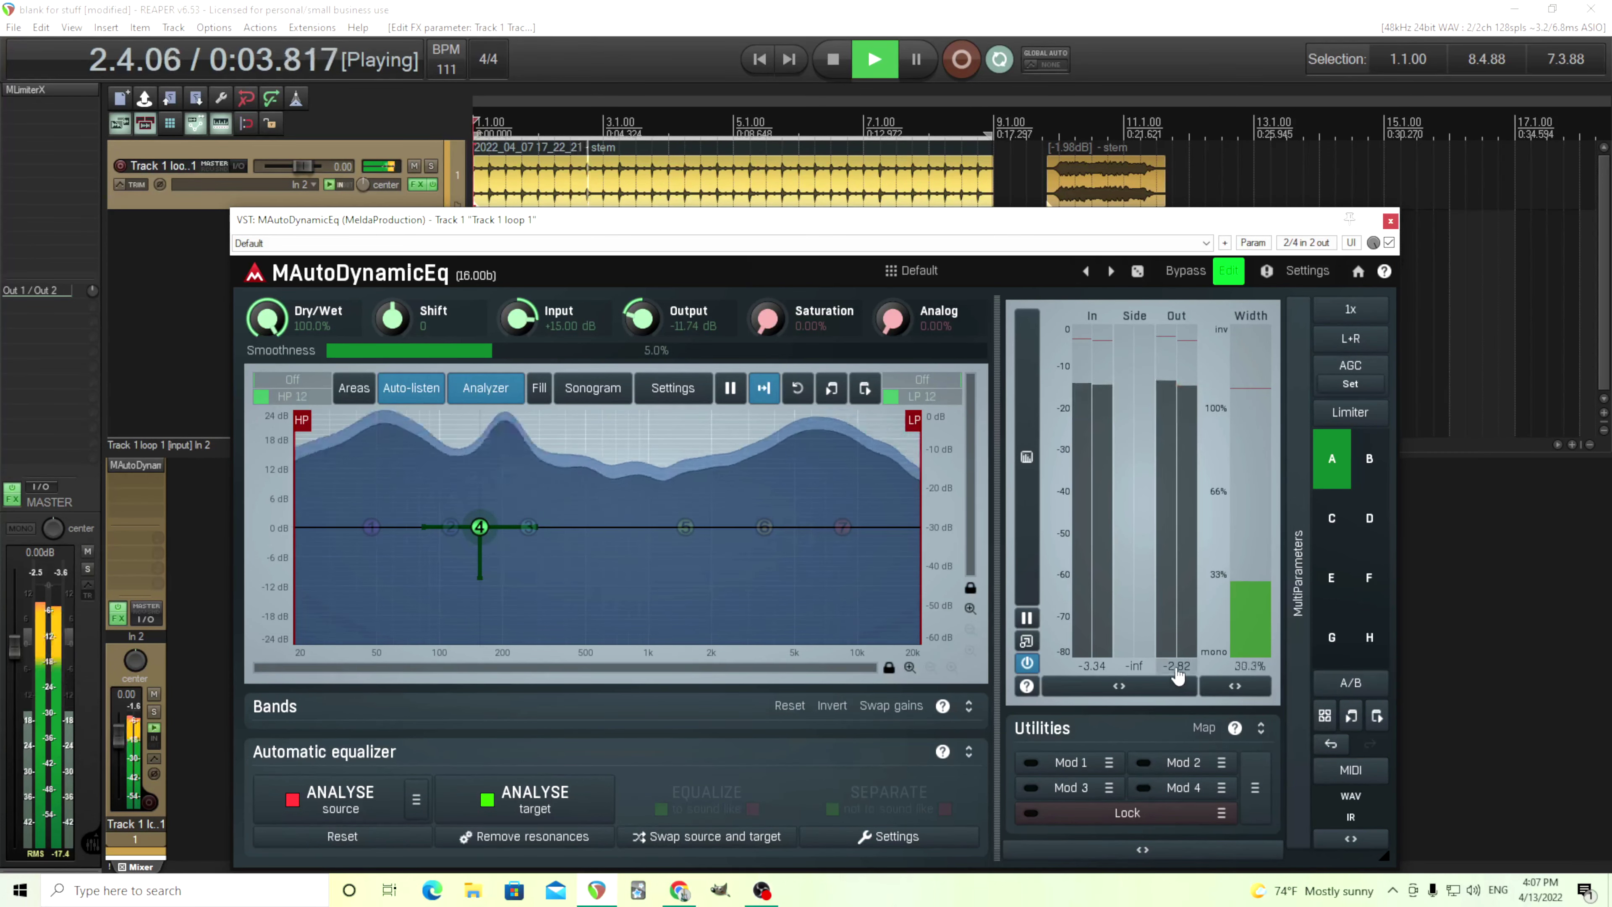
Step: Compare the playing loop with the equalizer bypassed and active at band 4's new frequency, and stop playback
{"action": "left_click", "coordinate": [1188, 280]}
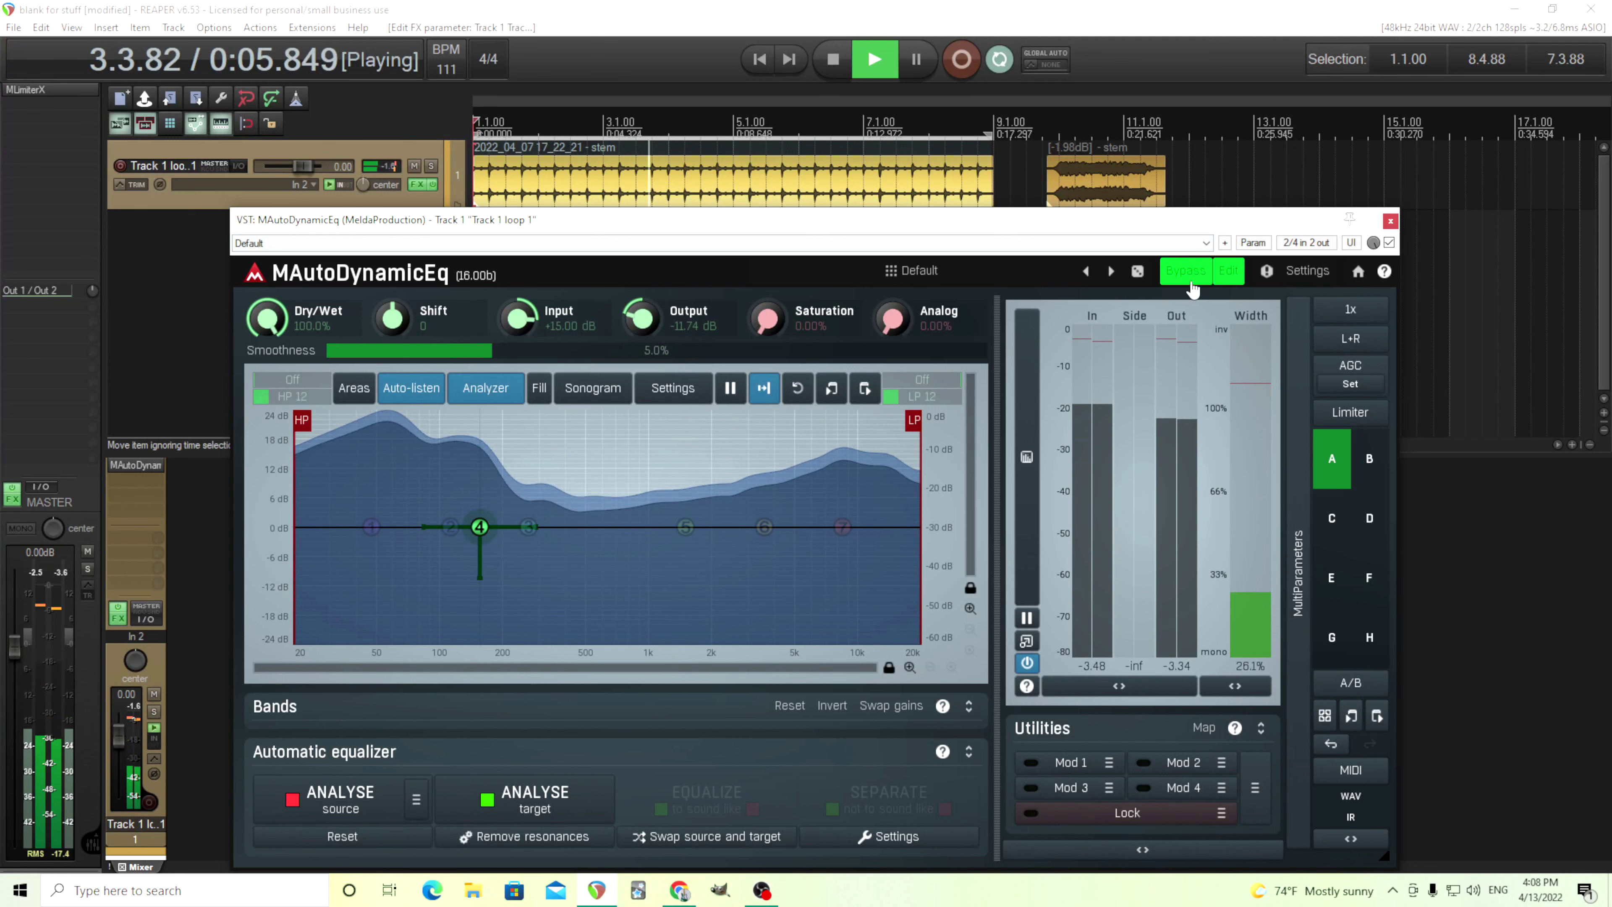
{"action": "left_click", "coordinate": [1188, 279]}
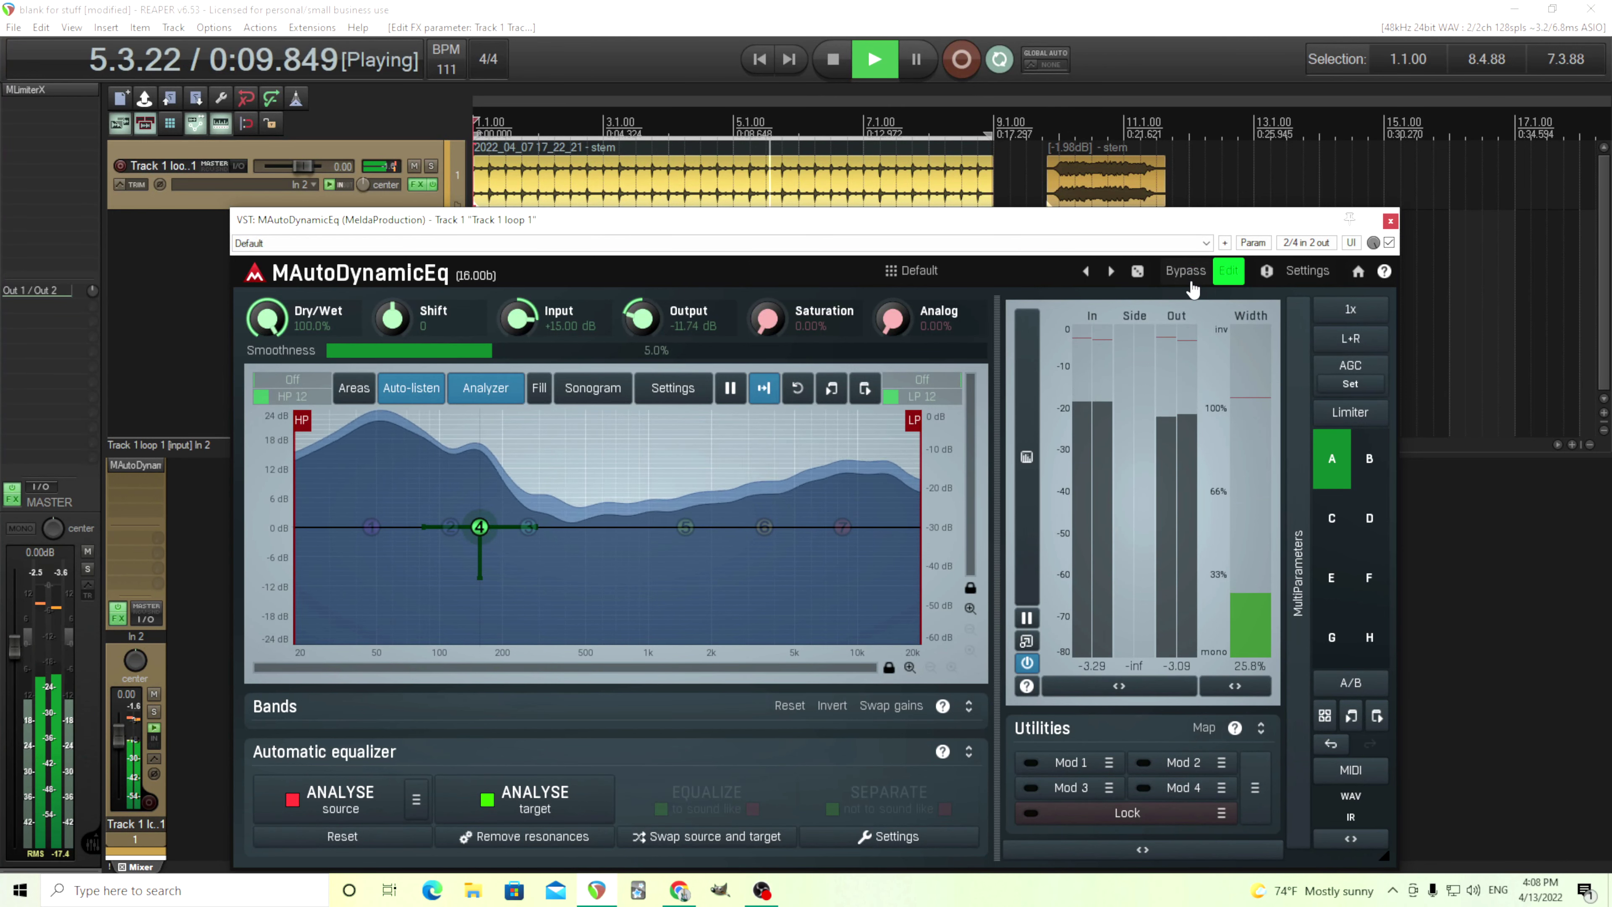
{"action": "left_click", "coordinate": [1185, 272]}
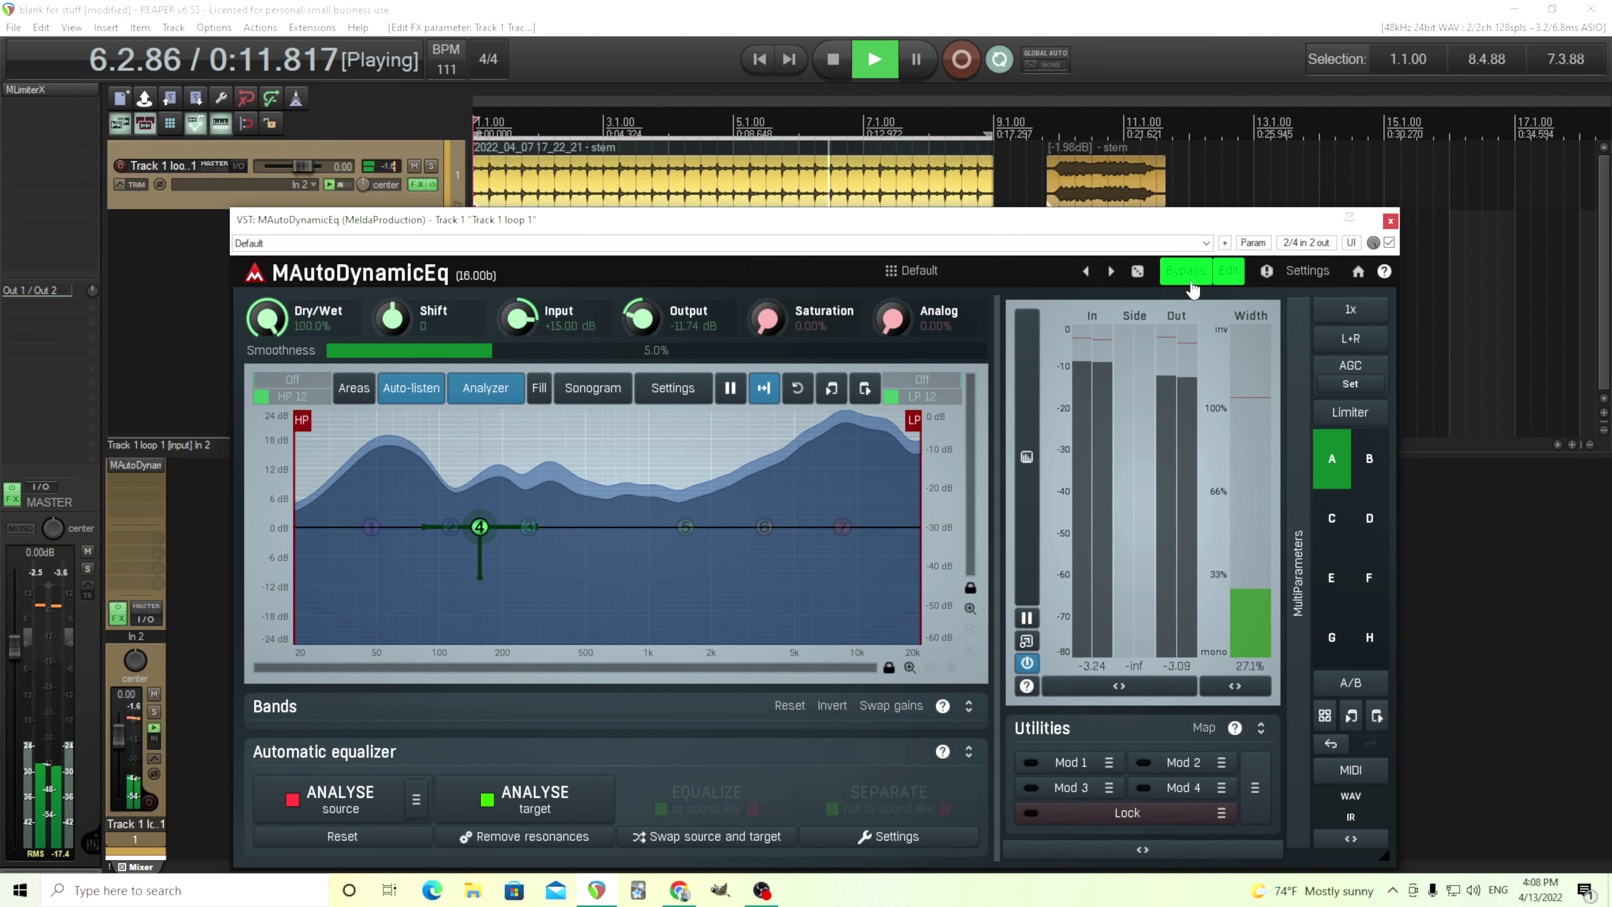
{"action": "left_click", "coordinate": [1186, 271]}
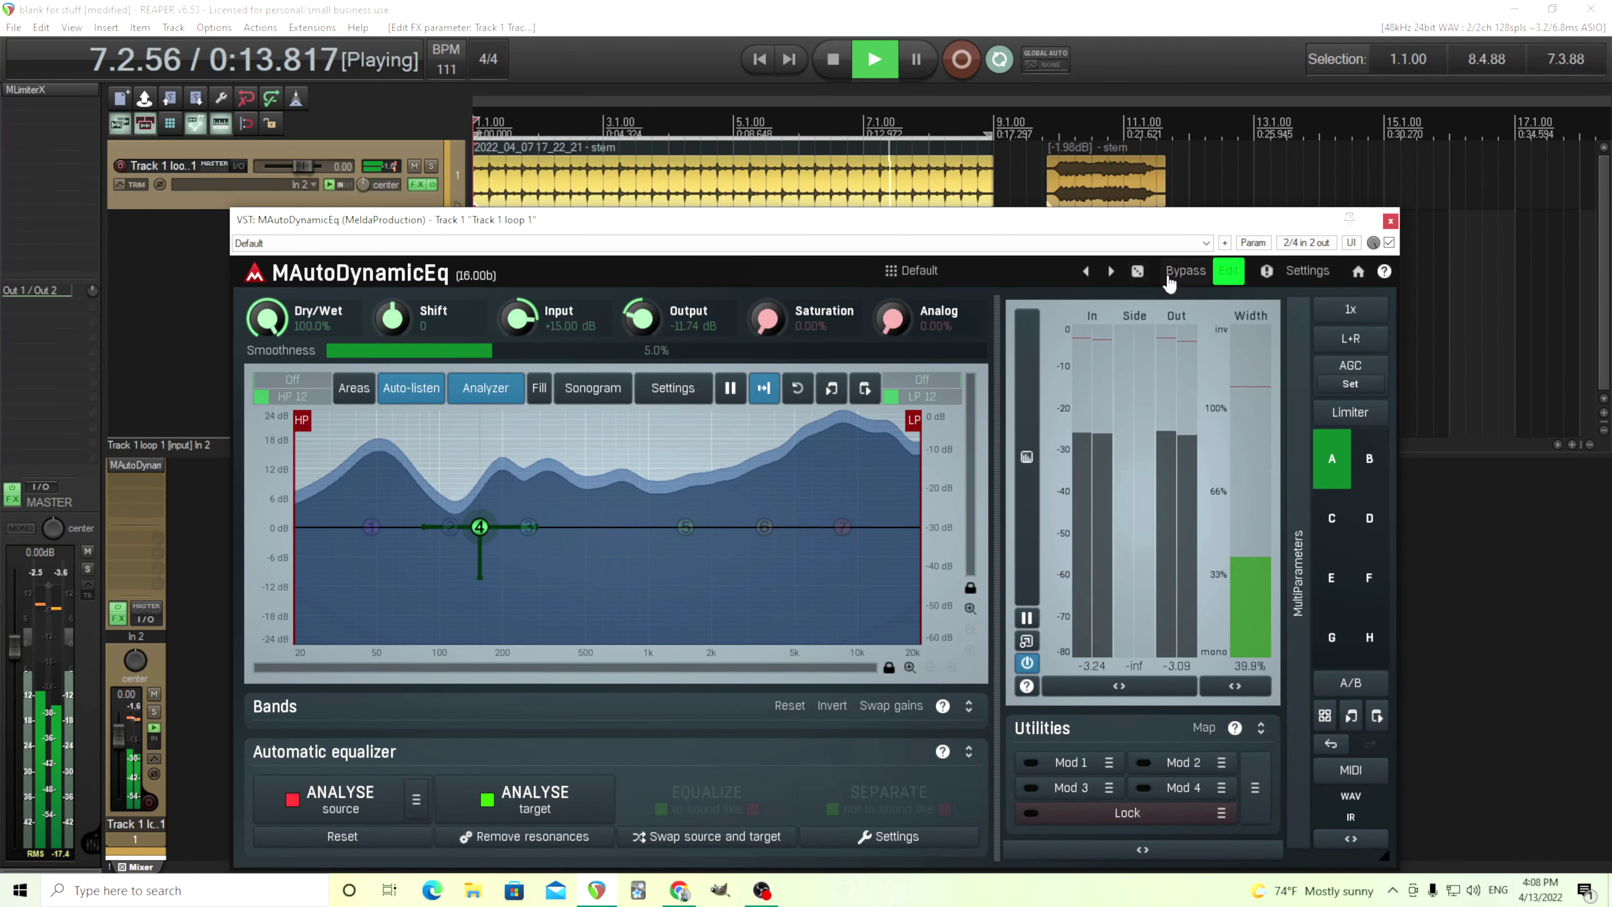
{"action": "left_click", "coordinate": [844, 64]}
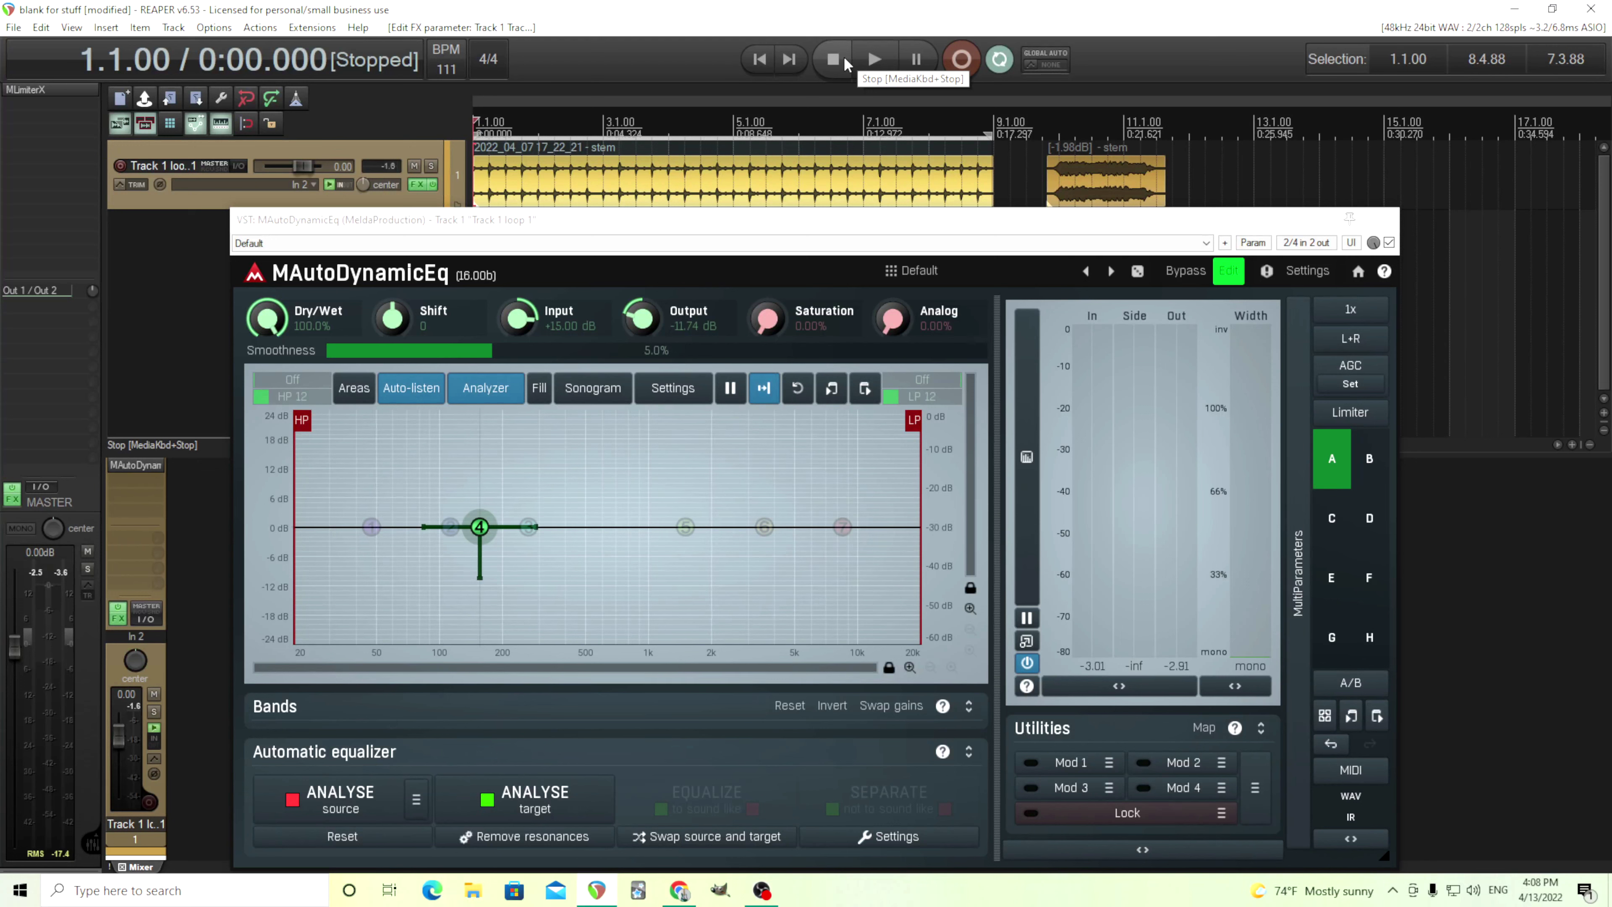
Step: Reset the equalizer's Input and Output to 0 dB
{"action": "double_click", "coordinate": [518, 318]}
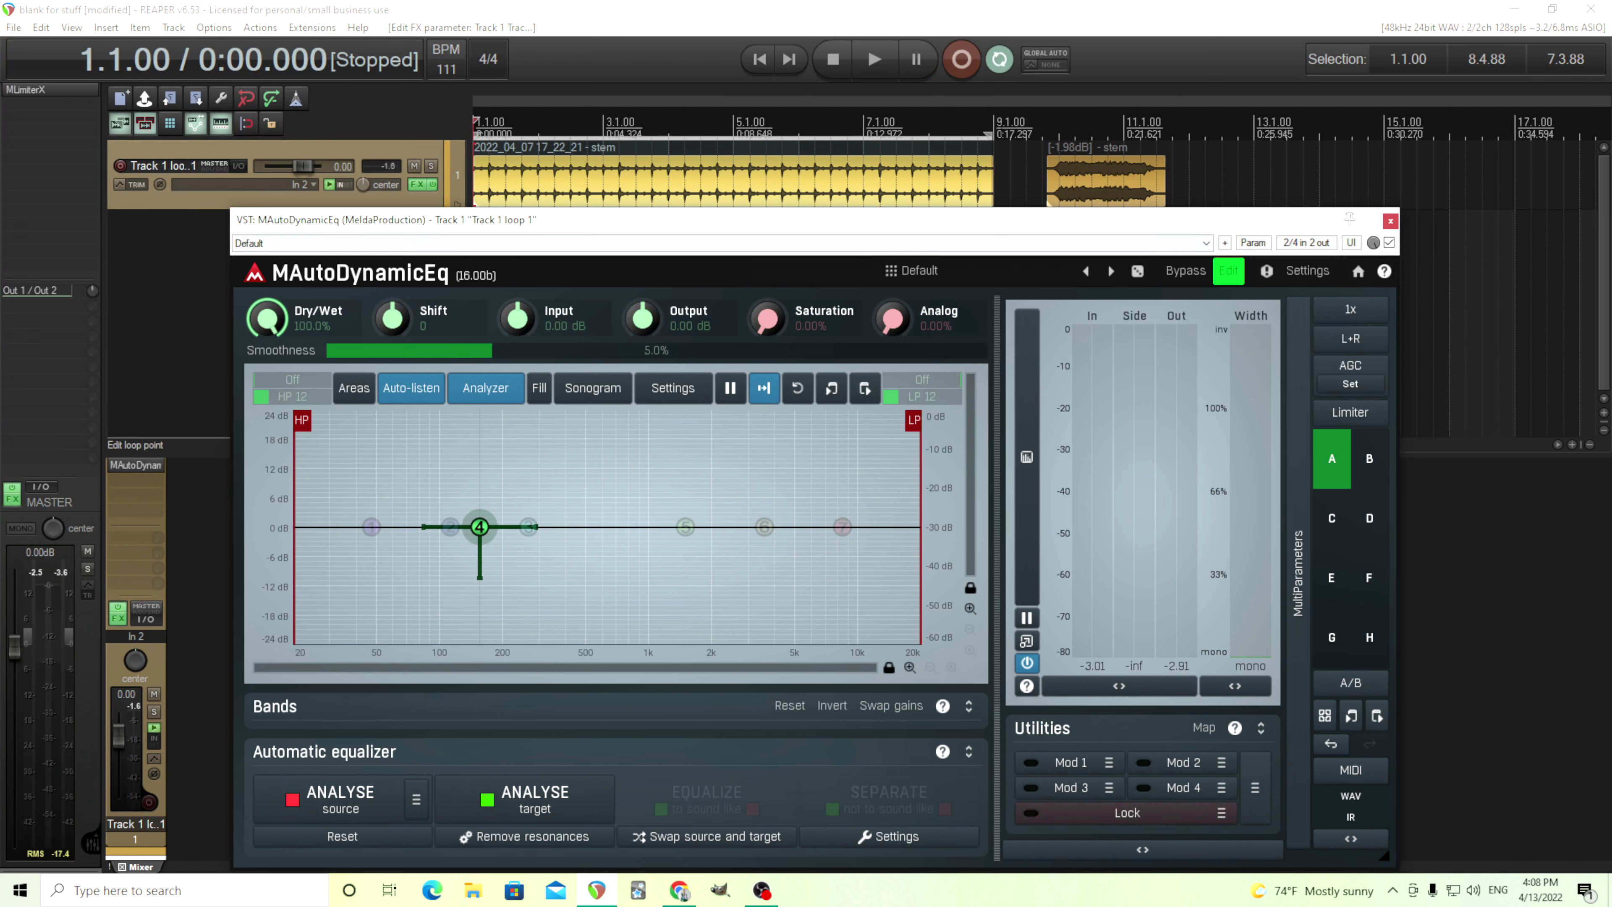
Step: Move the loop range onto the track's second clip, running from 9.4.44 to 11.3.25
{"action": "left_click_drag", "start_coordinate": [988, 133], "coordinate": [1168, 133]}
{"action": "left_click_drag", "start_coordinate": [475, 136], "coordinate": [1049, 145]}
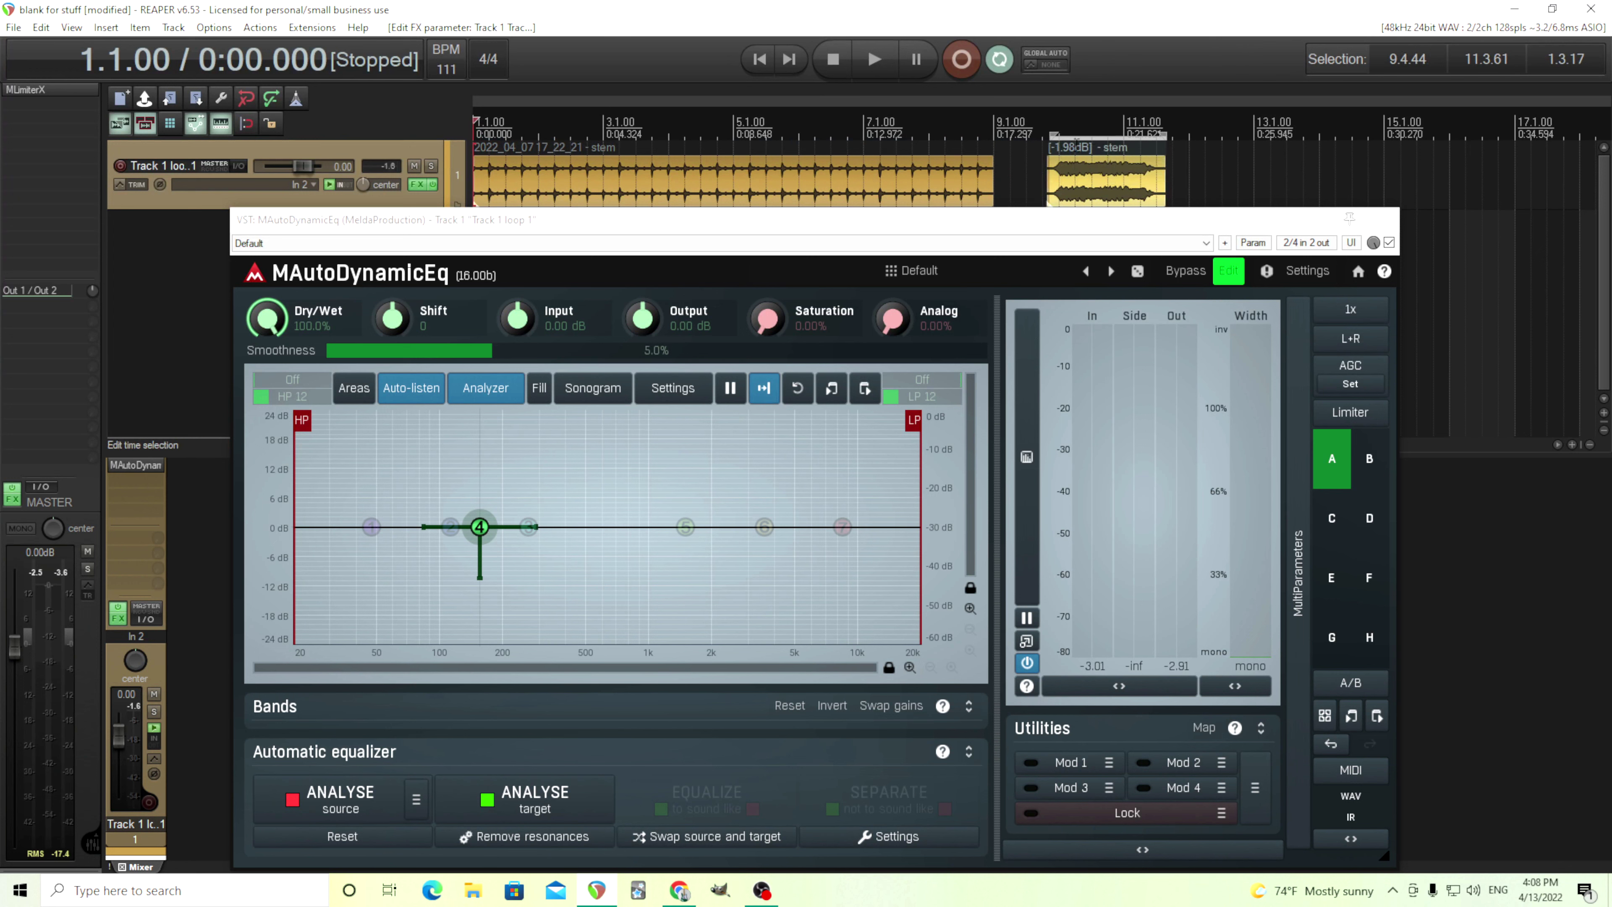
{"action": "left_click", "coordinate": [1161, 135]}
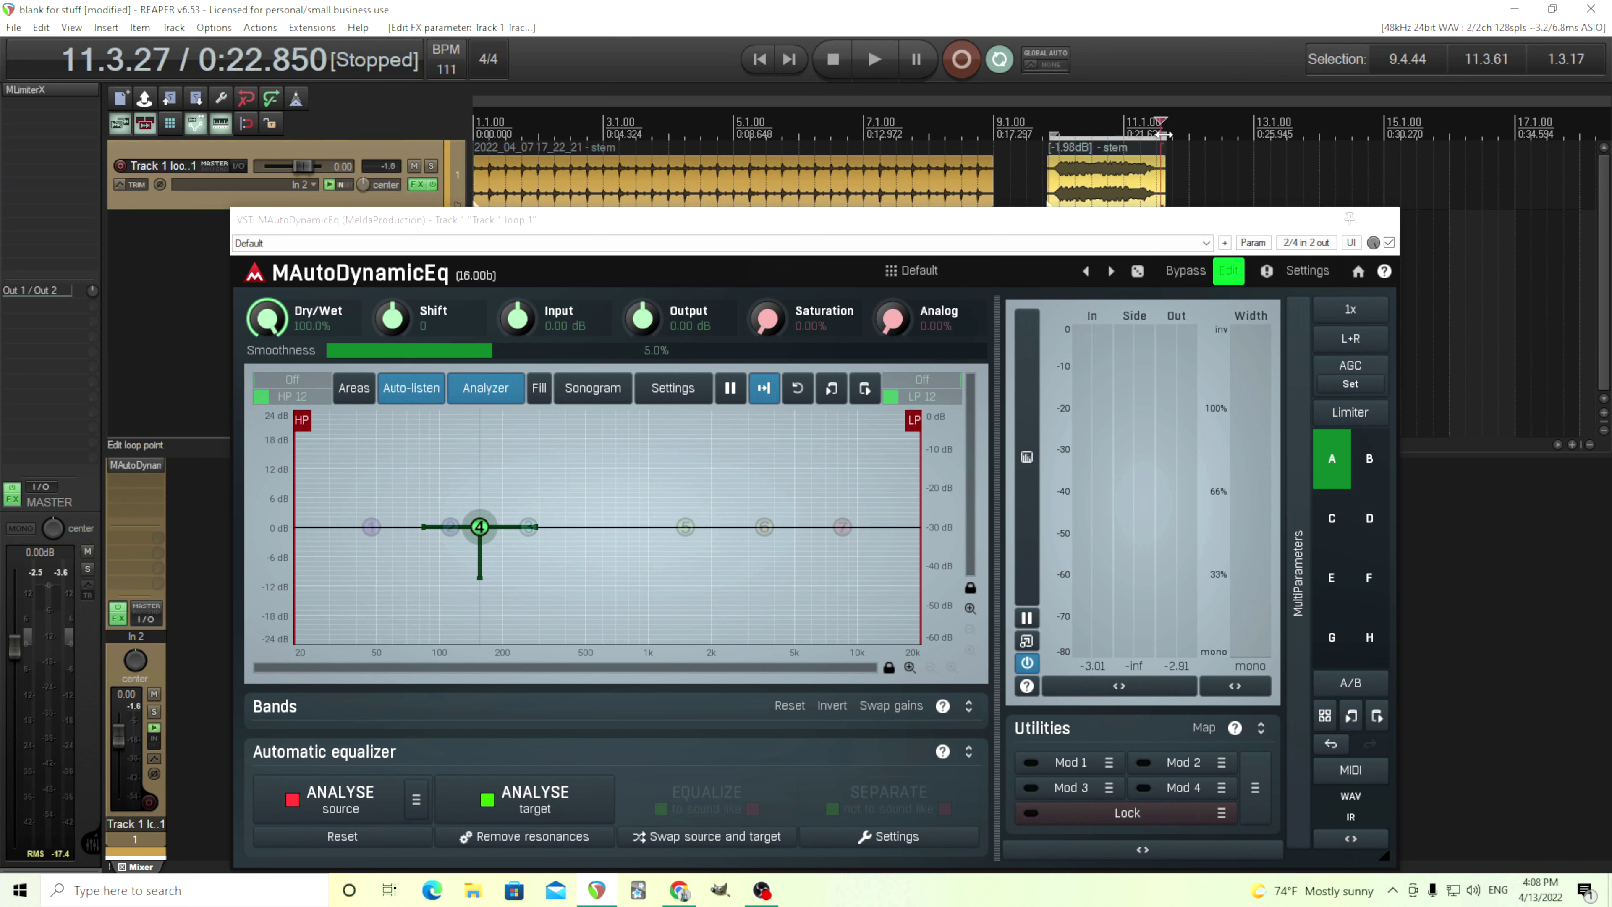
{"action": "left_click_drag", "start_coordinate": [1163, 136], "coordinate": [1158, 136]}
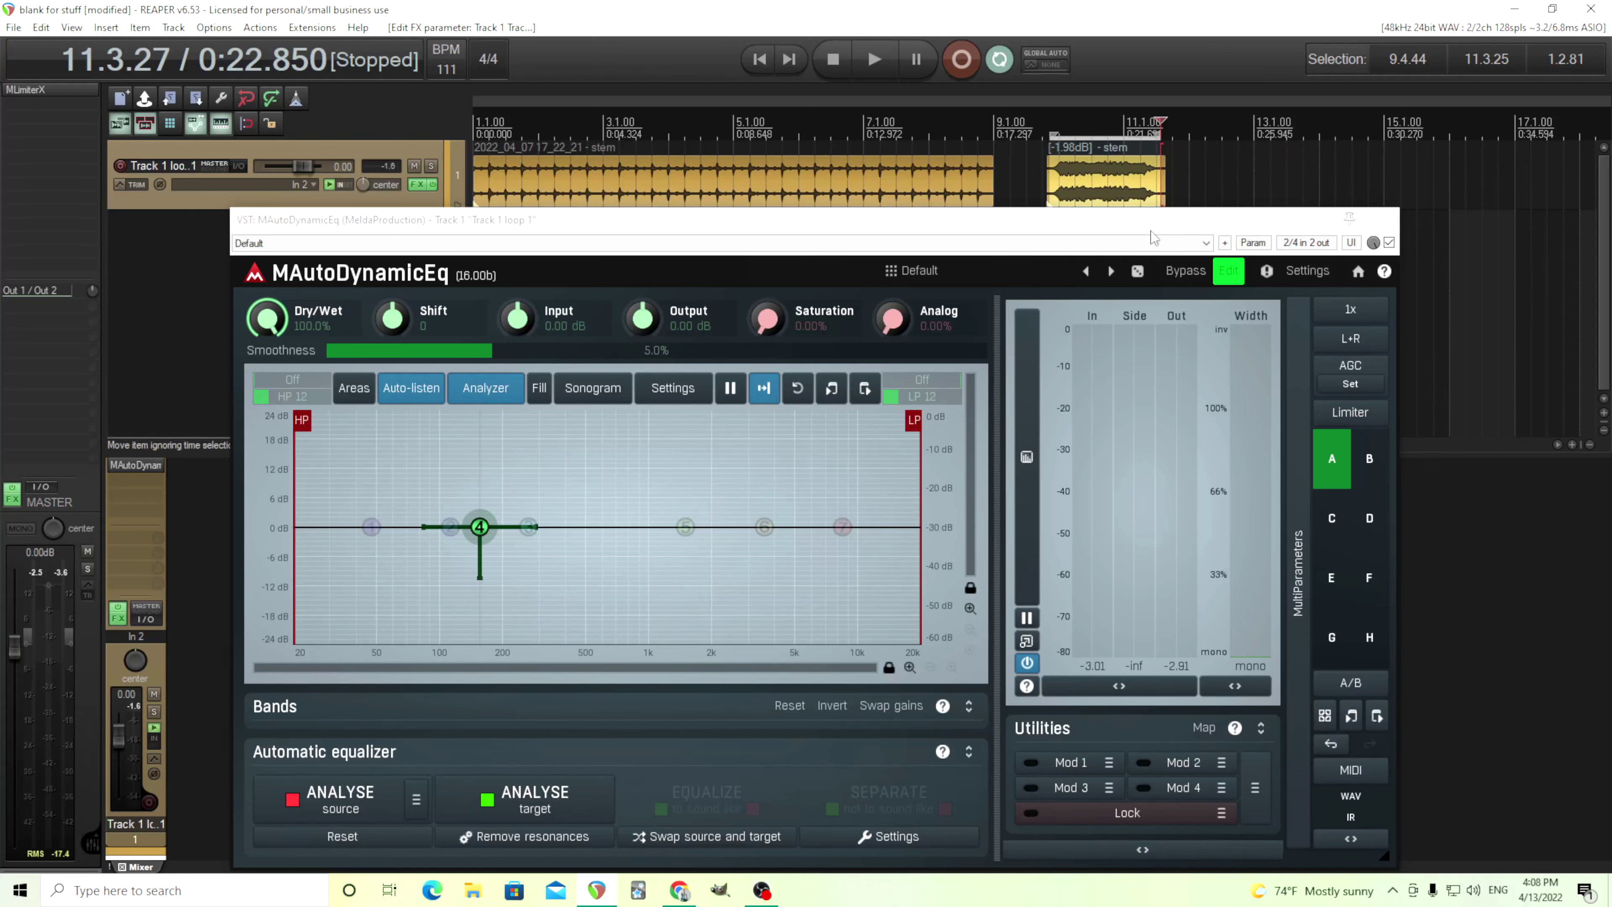
Step: Disable band 4 and listen to the second clip from its start, stopping playback at the end
{"action": "left_click", "coordinate": [479, 527]}
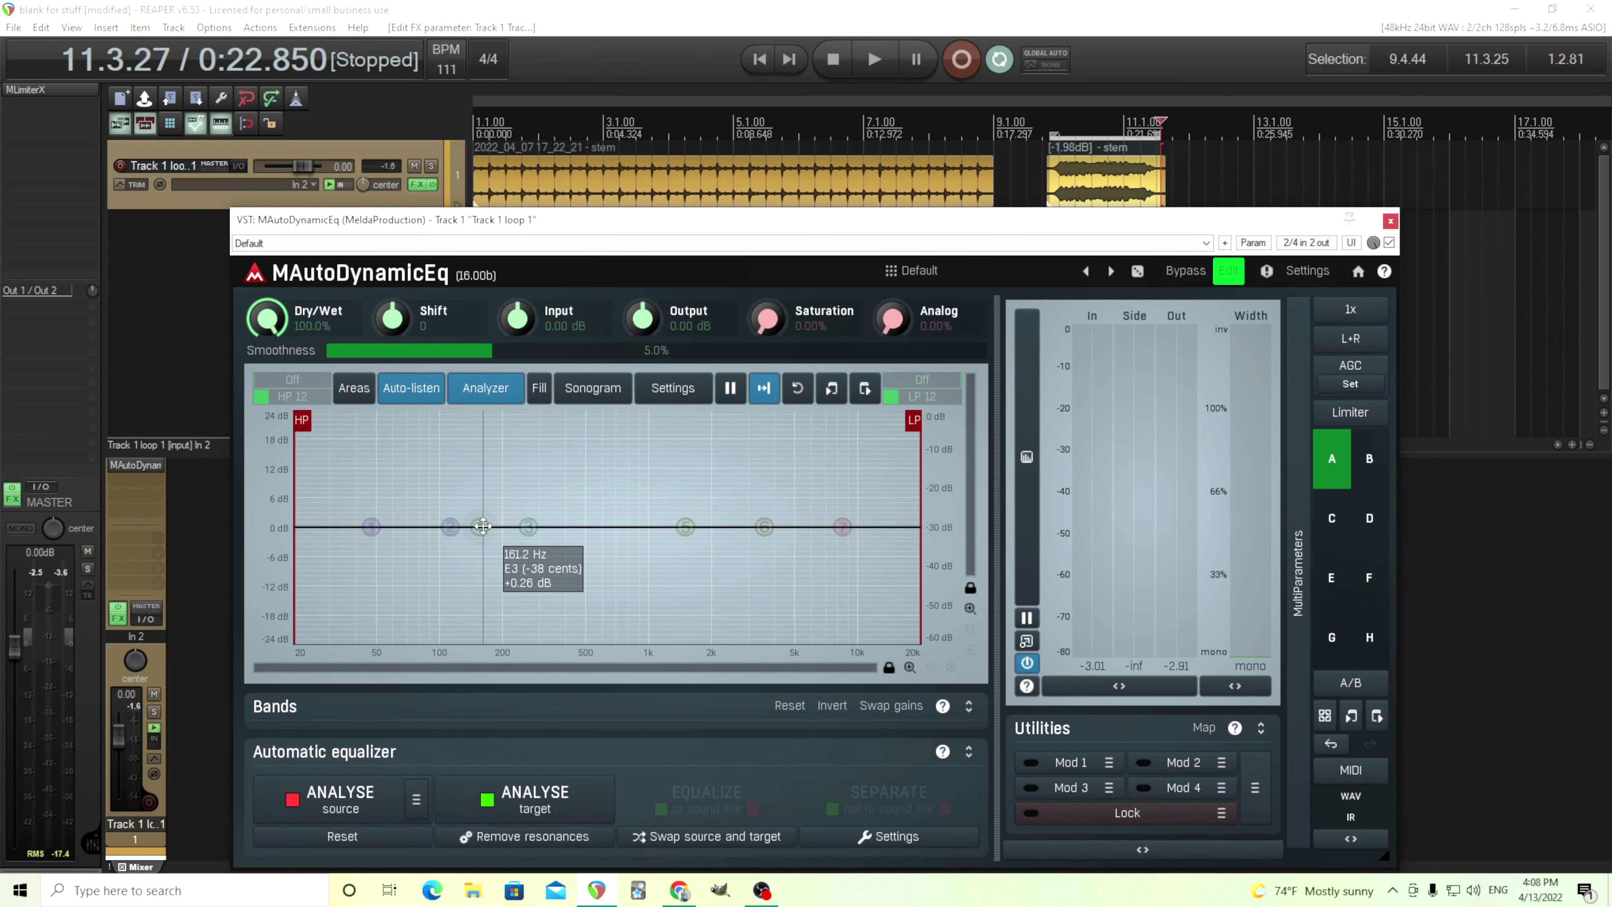
{"action": "left_click", "coordinate": [1053, 134]}
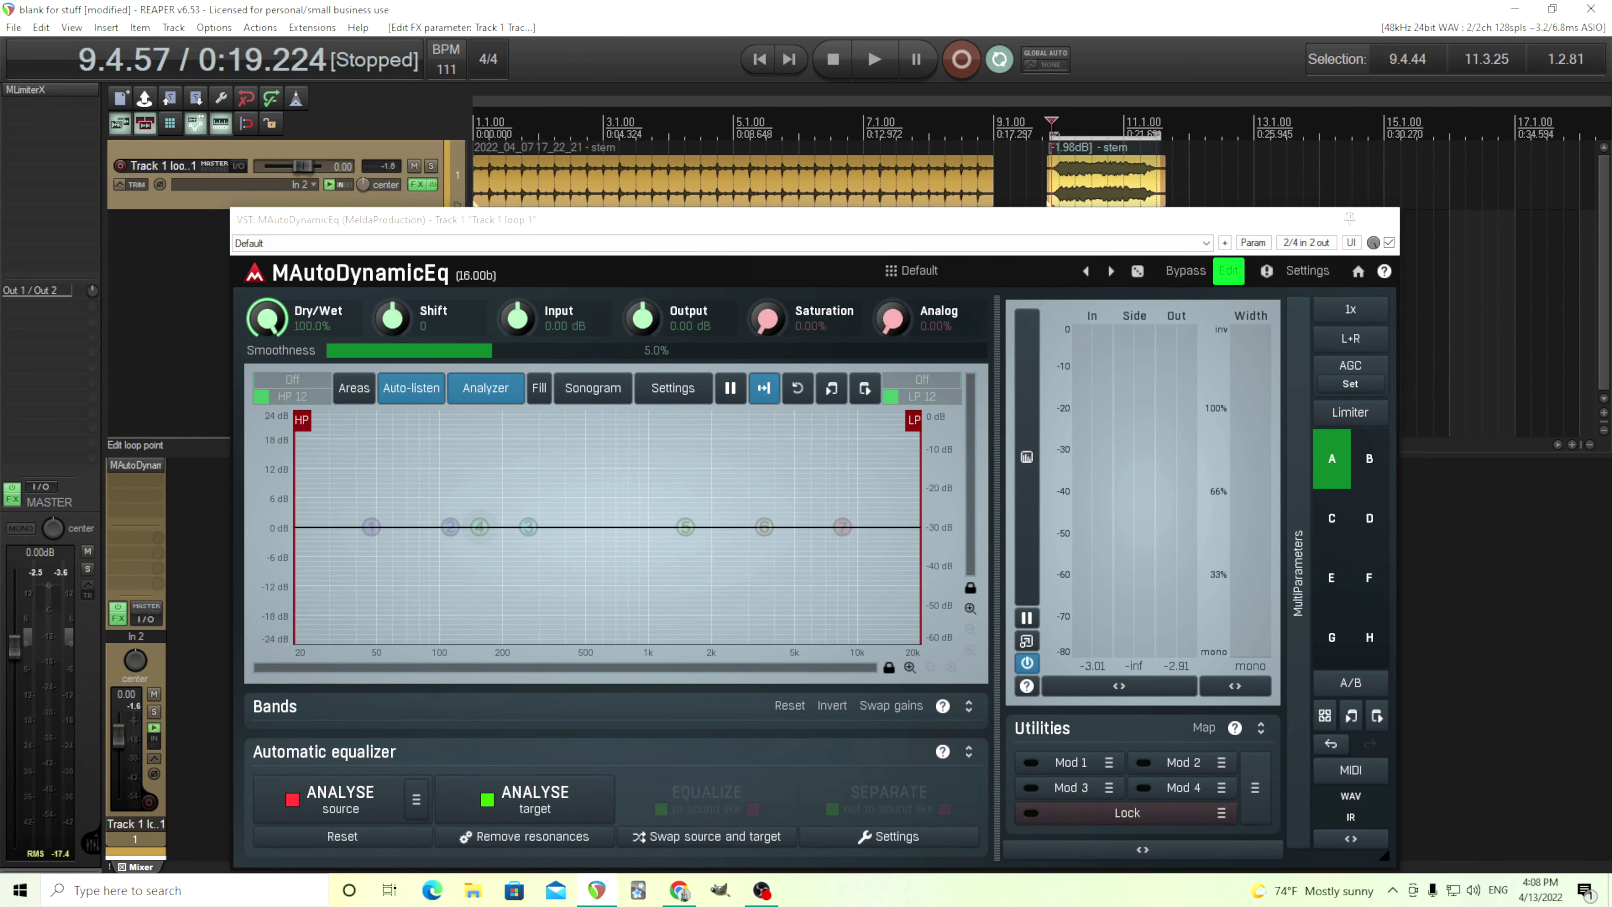
{"action": "left_click", "coordinate": [874, 59]}
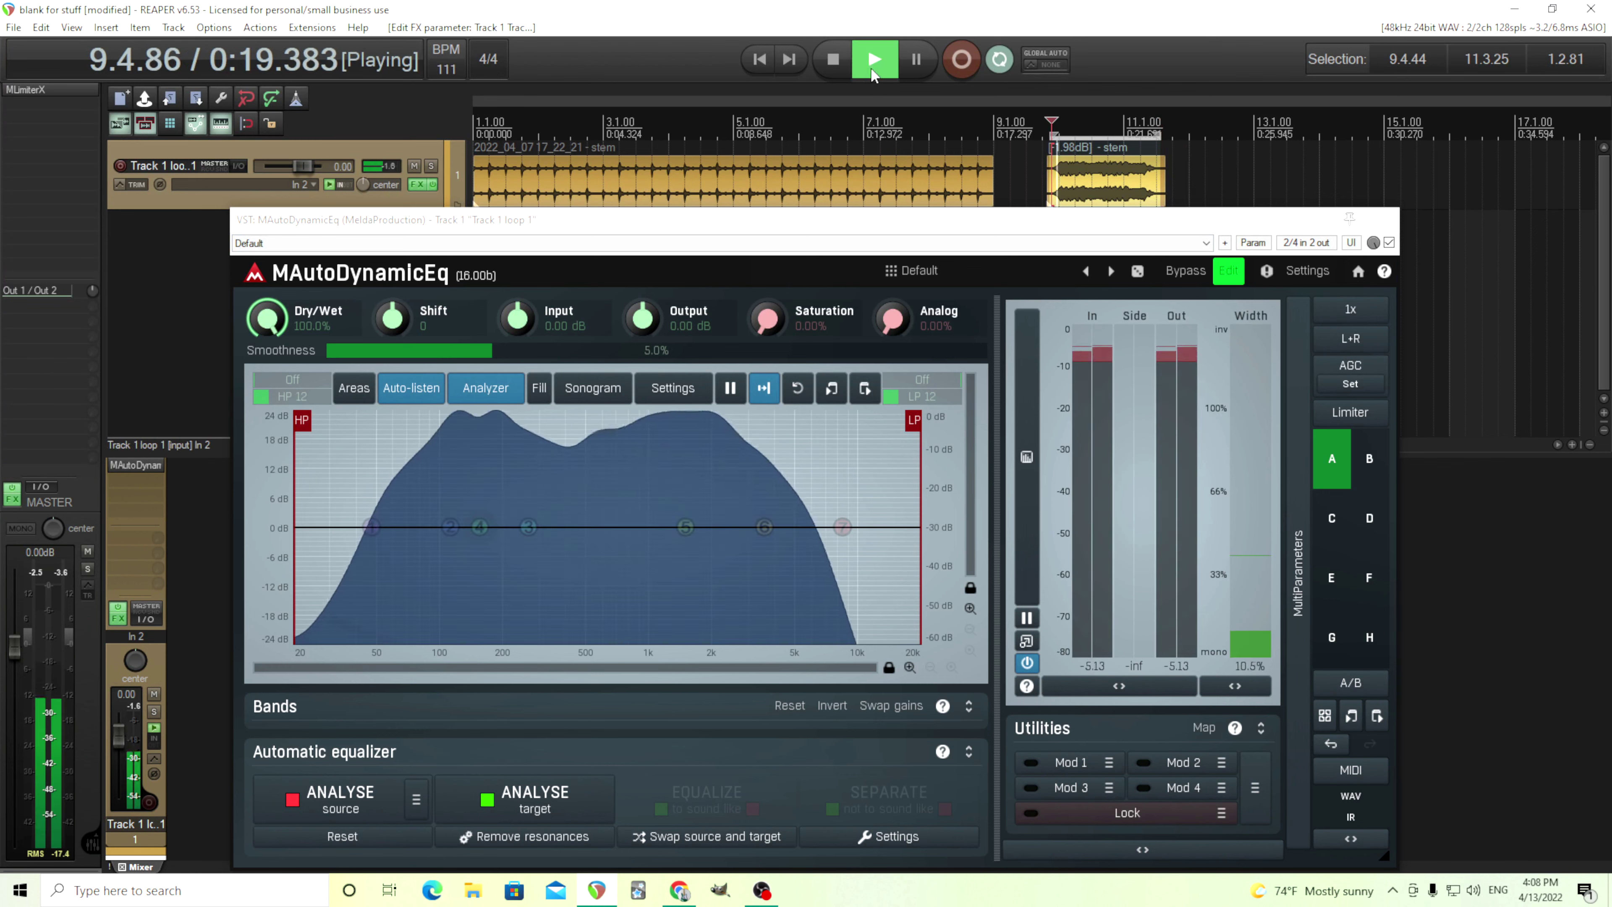
{"action": "left_click", "coordinate": [829, 61]}
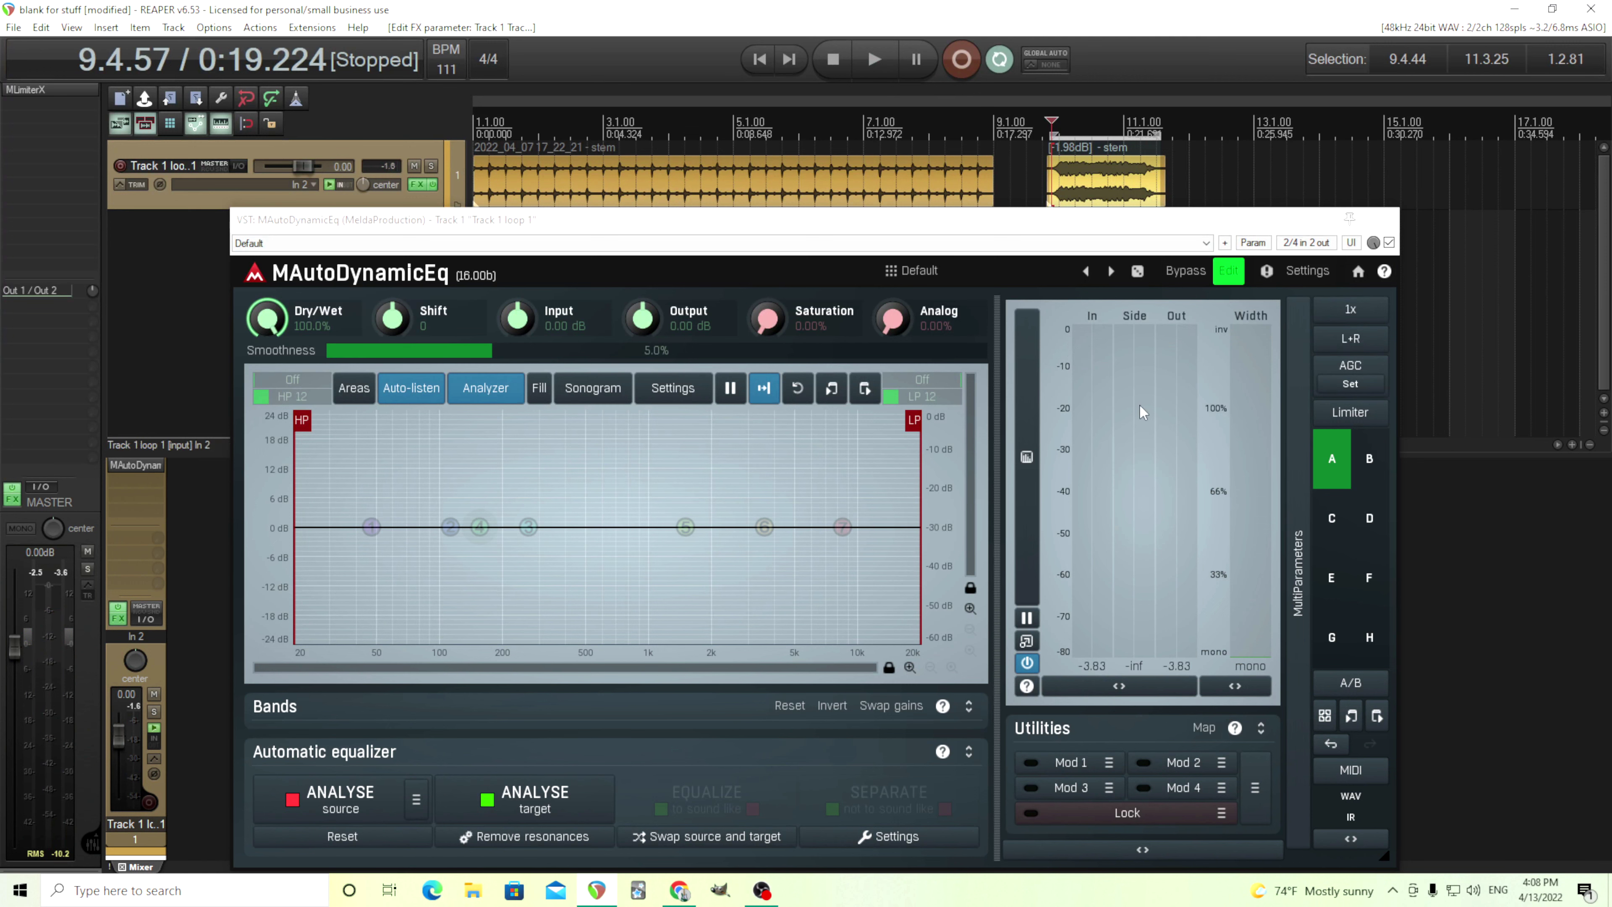
Step: Re-enable band 4, turn off its Dynamics, and move it to about 113.5 Hz while the loop plays
{"action": "left_click", "coordinate": [481, 528]}
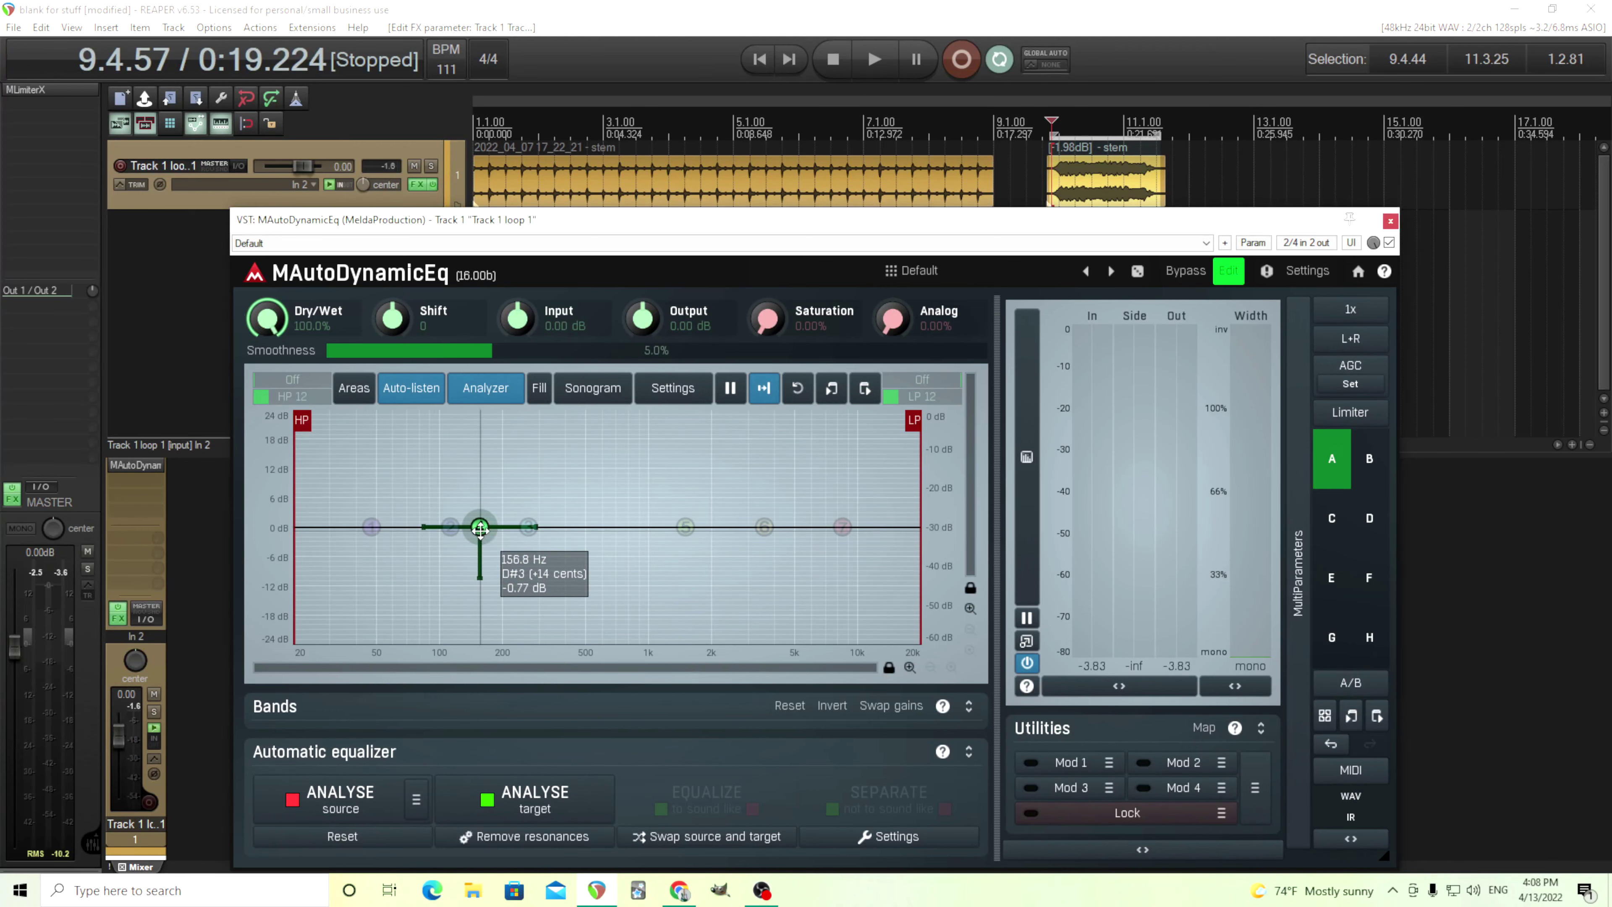
{"action": "double_click", "coordinate": [480, 528]}
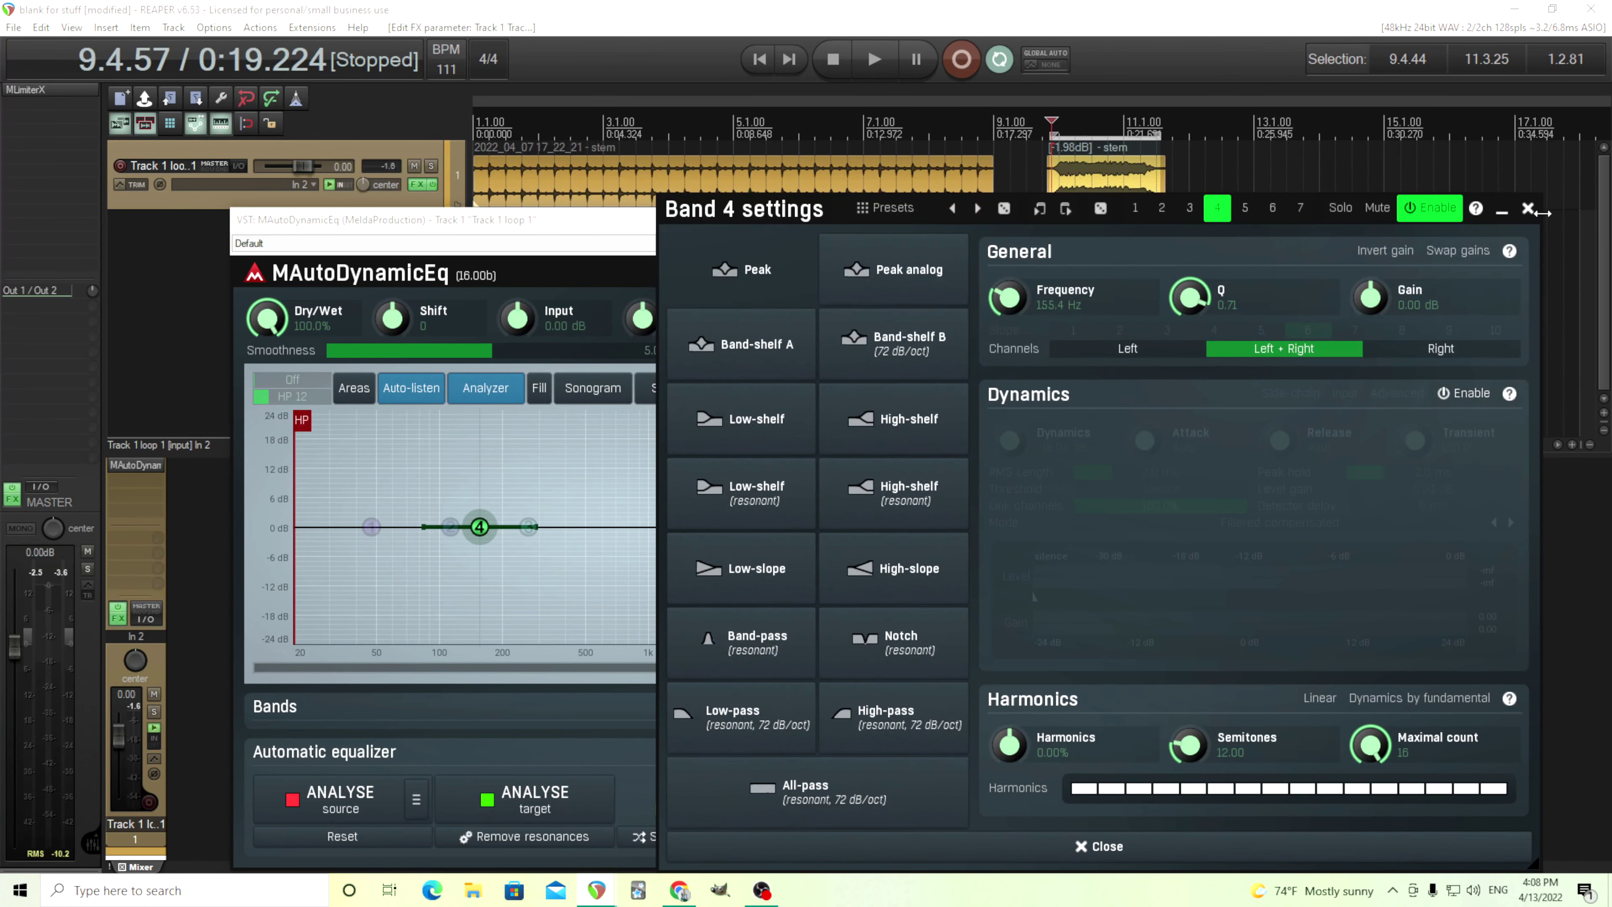
{"action": "left_click", "coordinate": [1528, 208]}
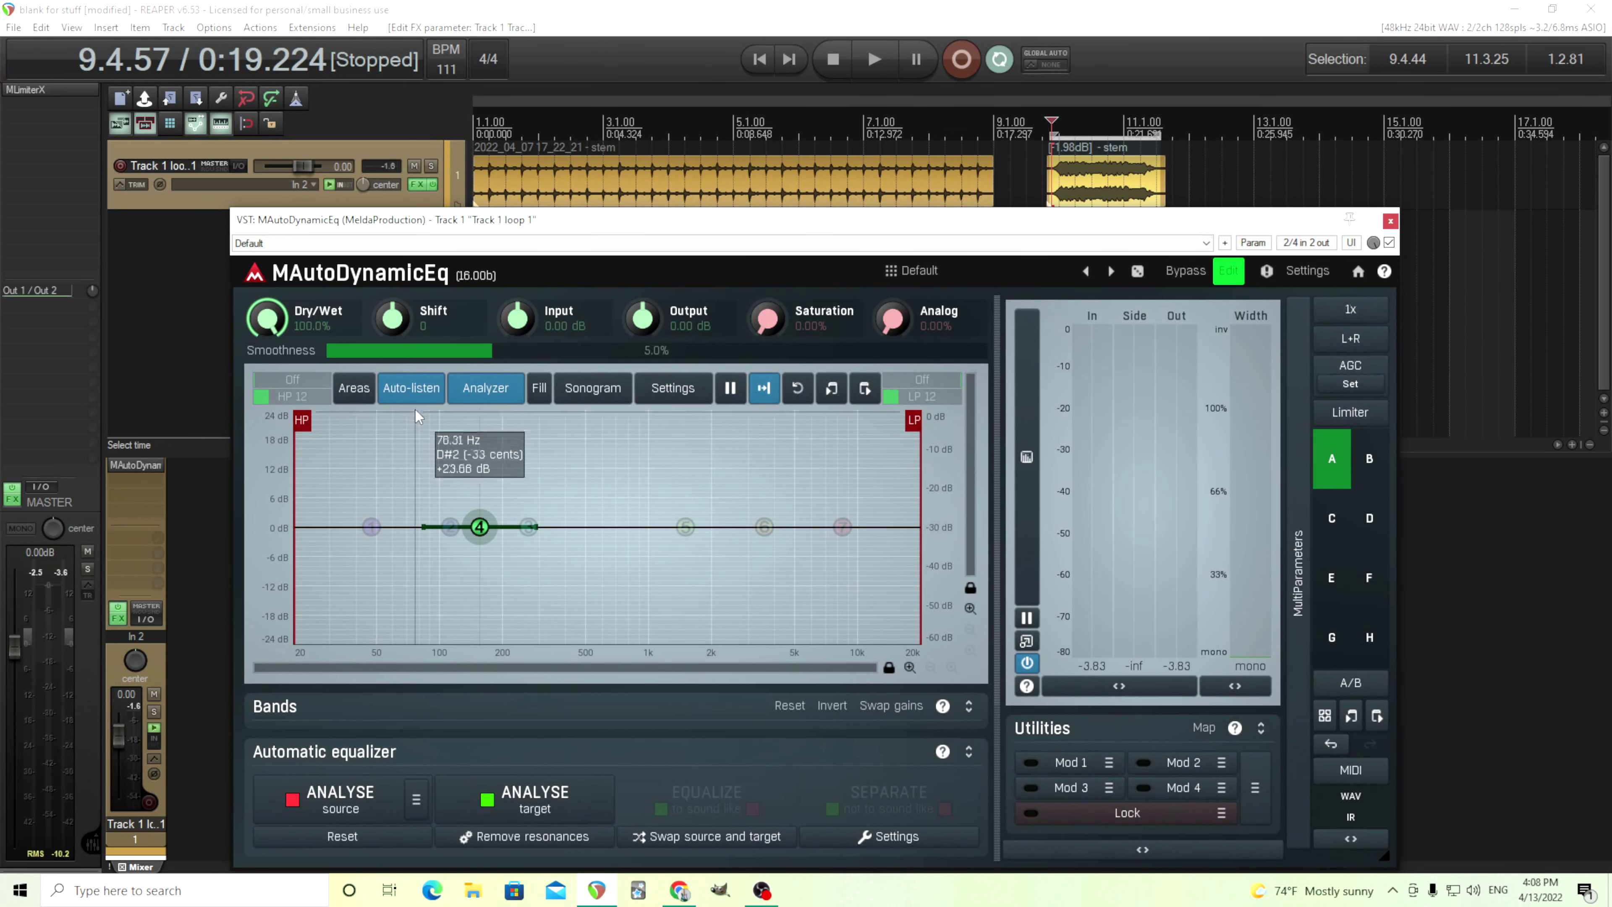
{"action": "left_click", "coordinate": [882, 50]}
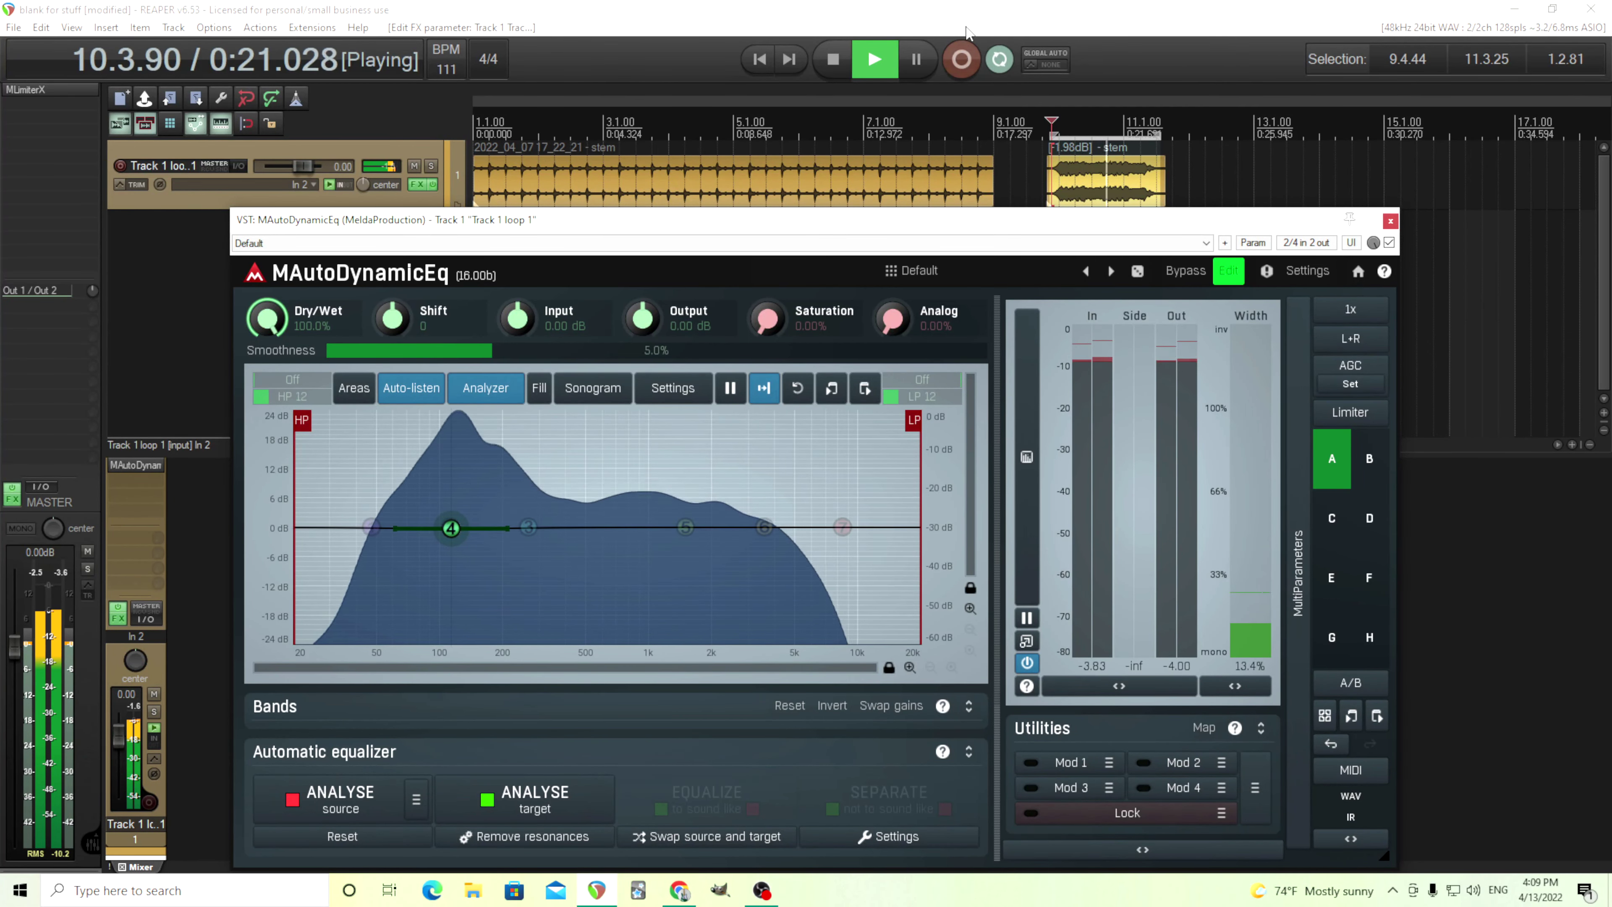
{"action": "key", "text": "space"}
Step: Open band 4's settings, and set the equalizer's Output to -15 dB and its Input to +15 dB for the second clip
{"action": "double_click", "coordinate": [450, 528]}
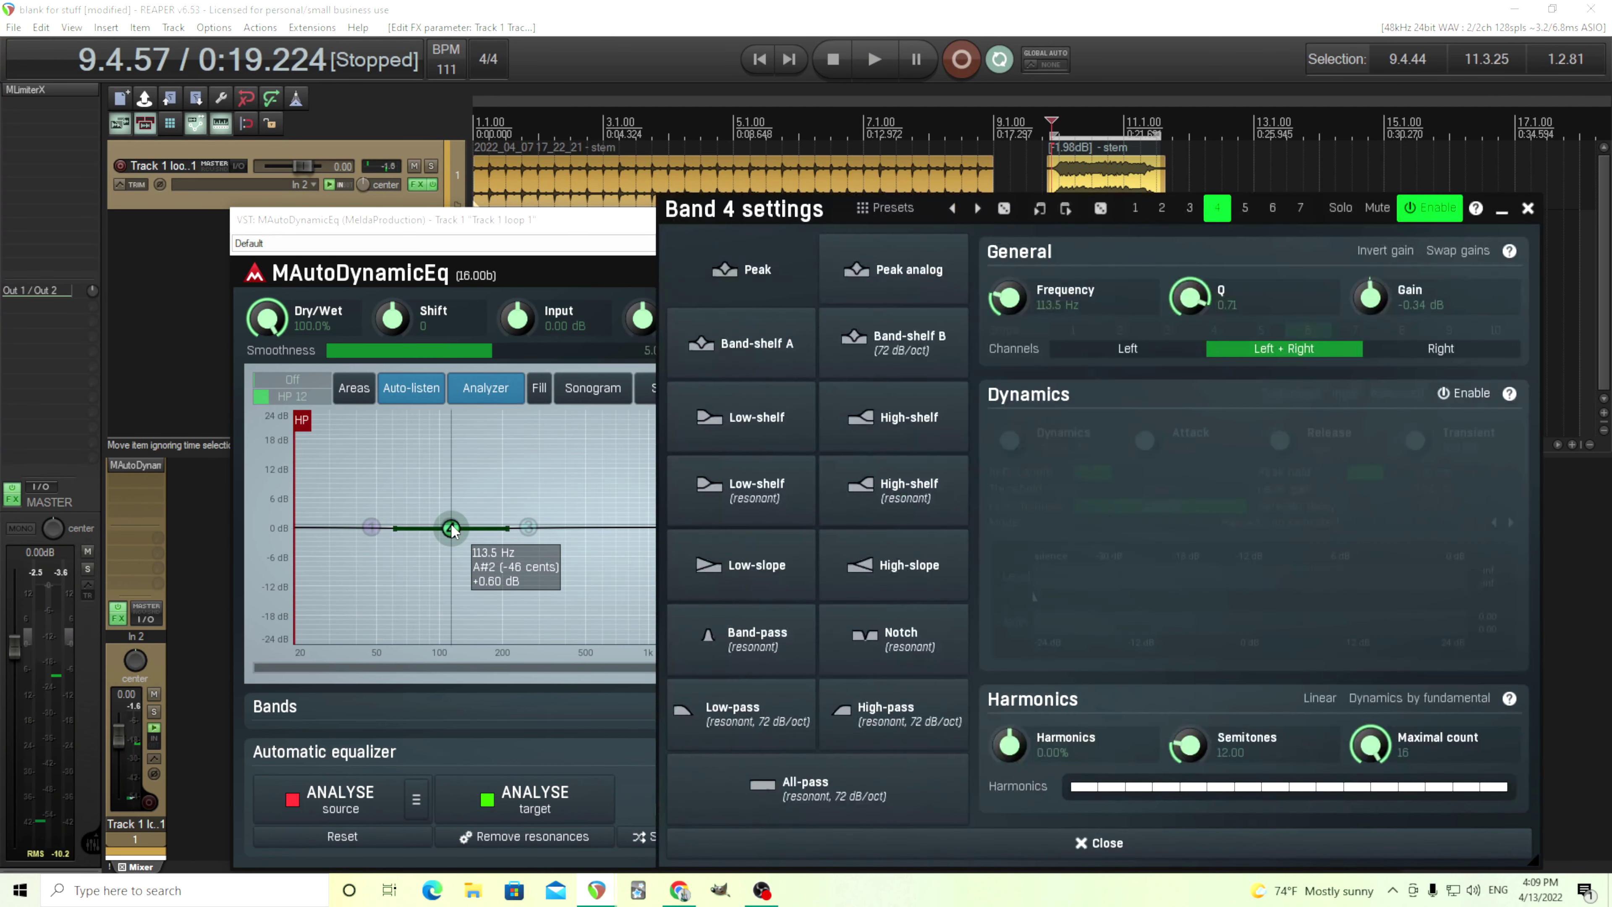
{"action": "double_click", "coordinate": [640, 333]}
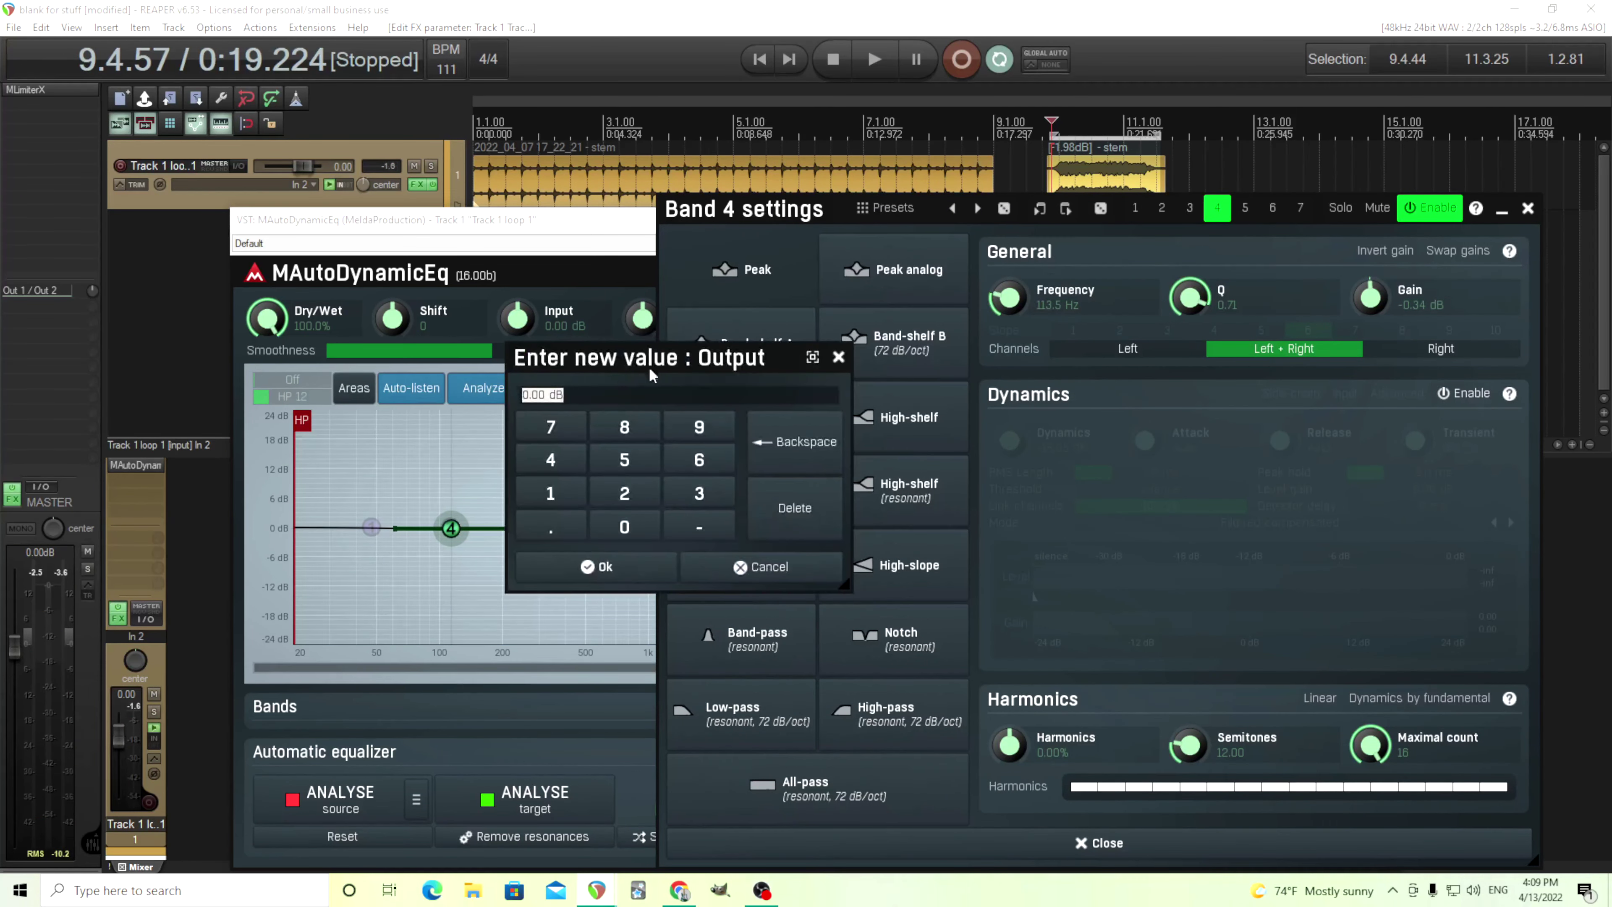
{"action": "left_click", "coordinate": [699, 526]}
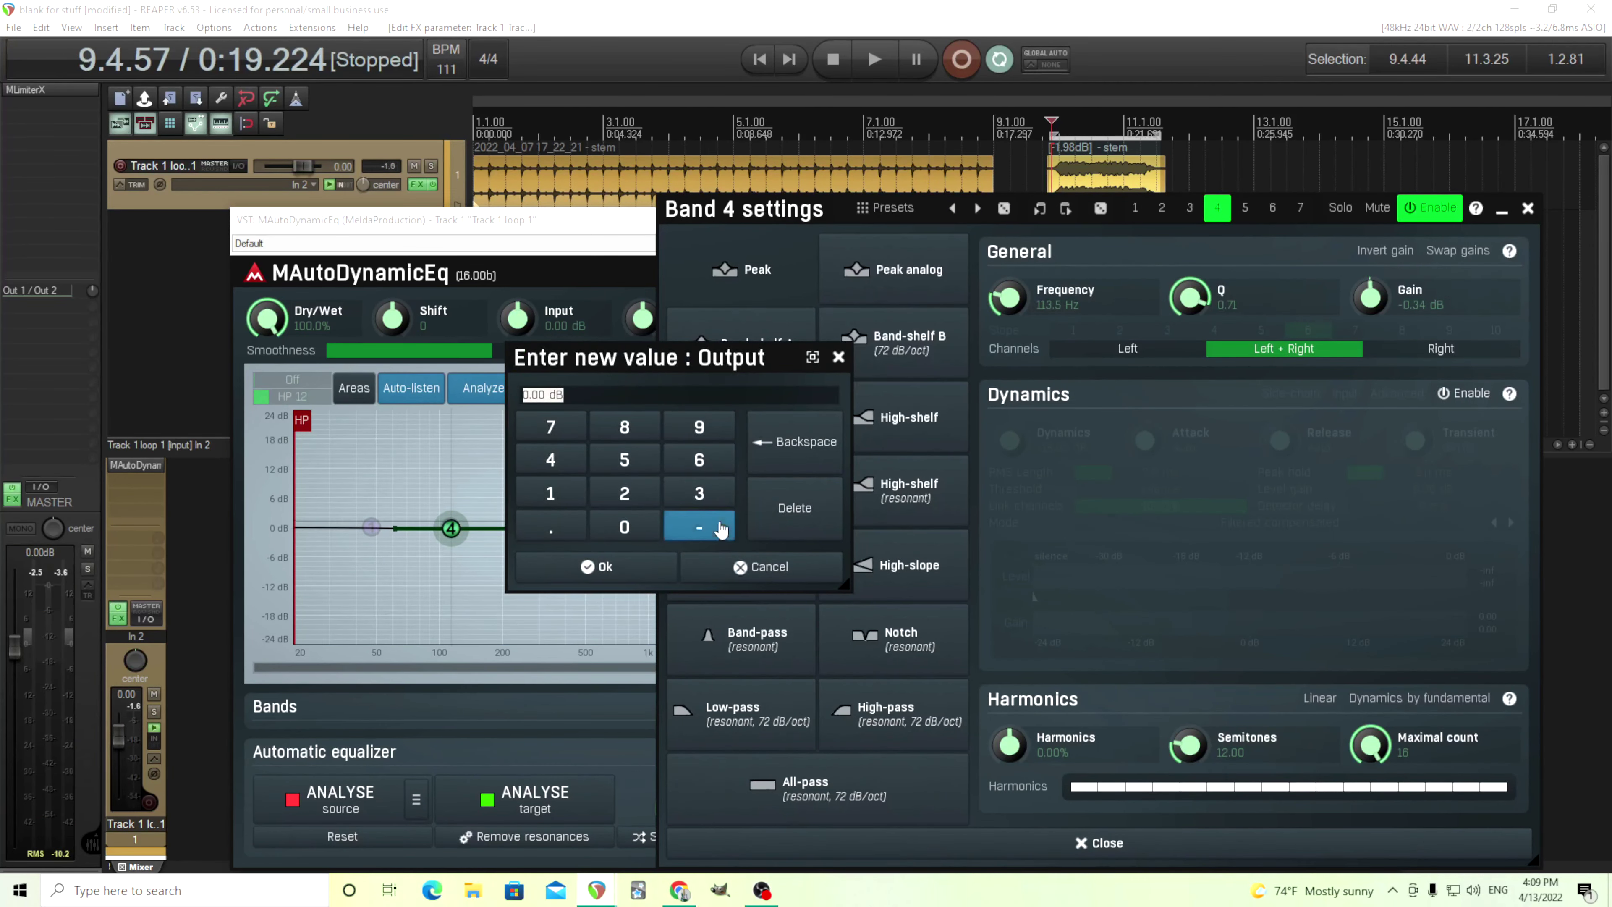
{"action": "left_click", "coordinate": [550, 493]}
{"action": "left_click", "coordinate": [624, 460]}
{"action": "left_click", "coordinate": [657, 578]}
{"action": "double_click", "coordinate": [541, 321]}
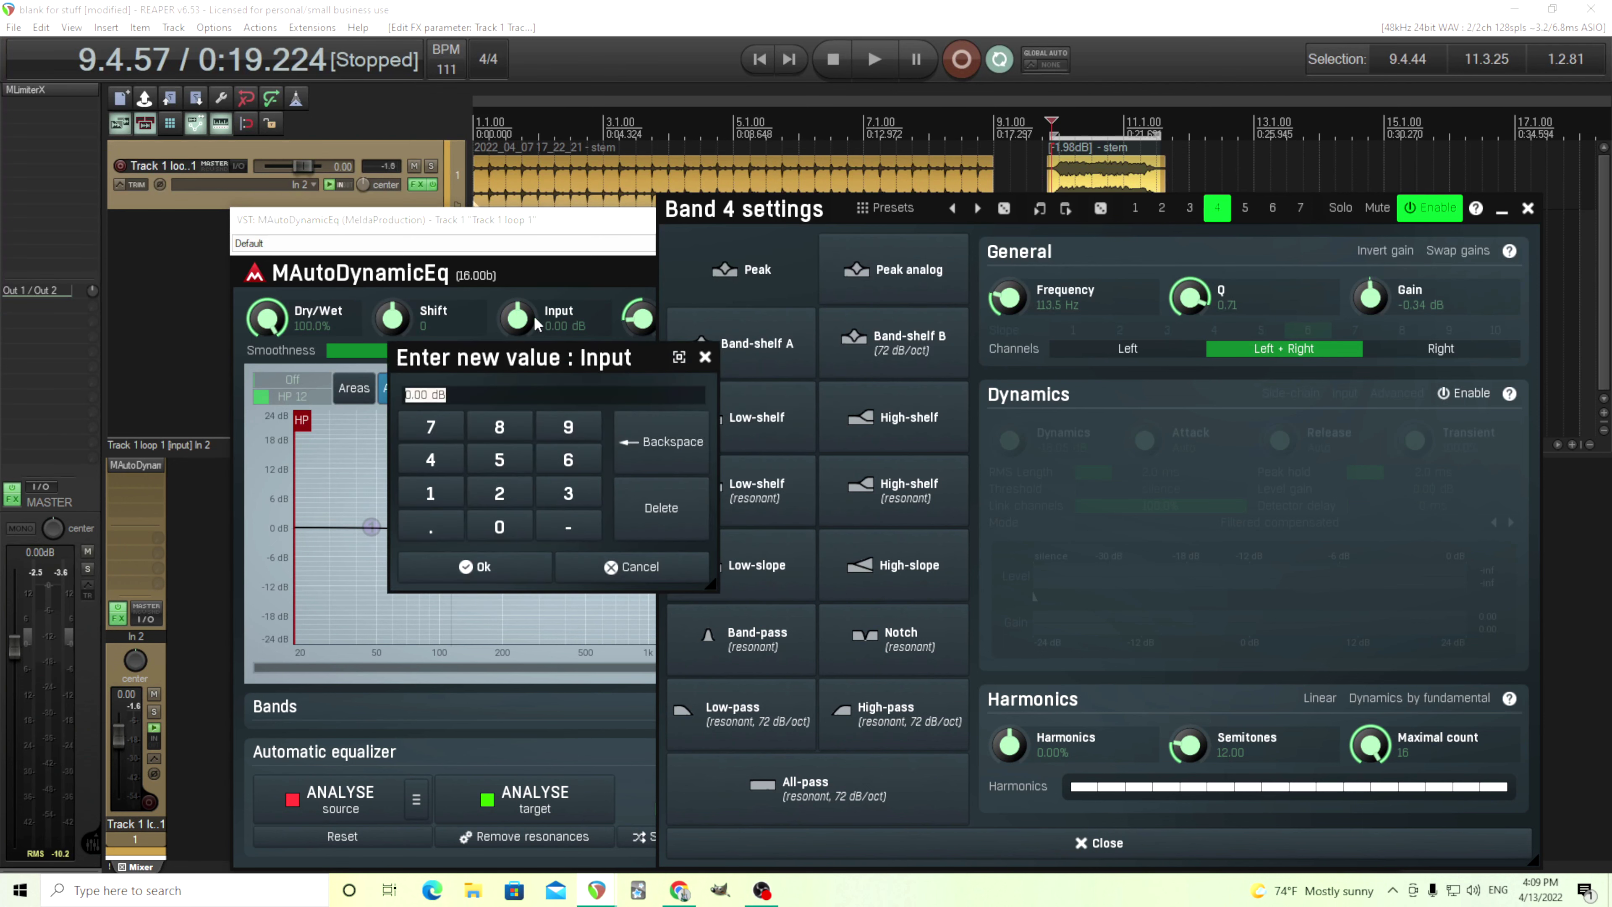
{"action": "left_click", "coordinate": [441, 492]}
{"action": "left_click", "coordinate": [492, 470]}
{"action": "left_click", "coordinate": [501, 566]}
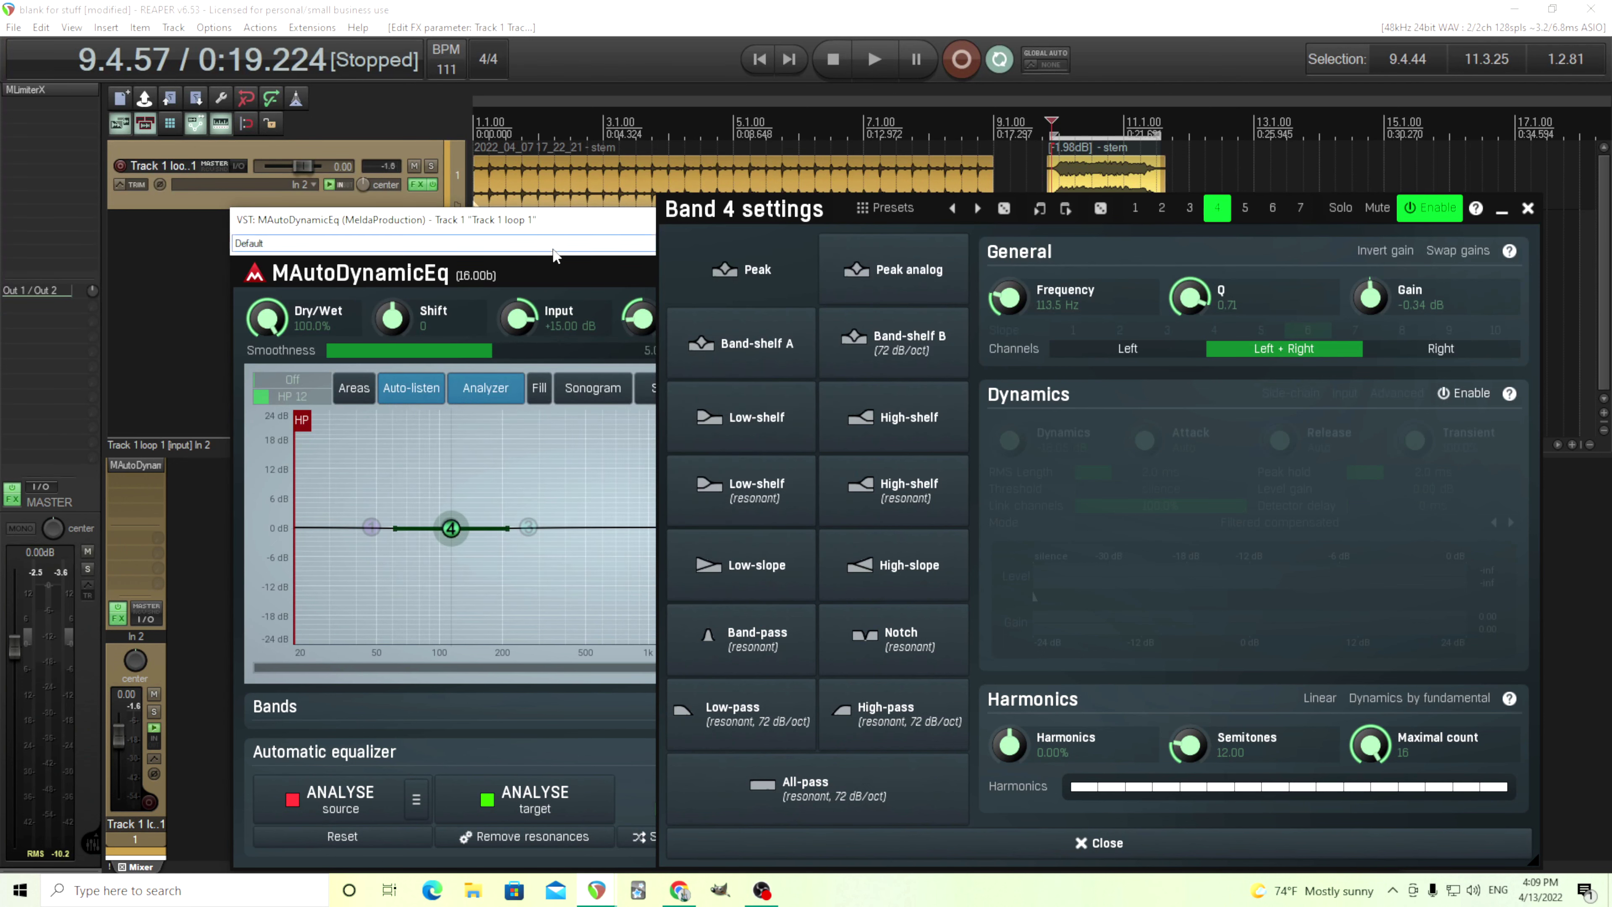
Step: Enable band 4's Dynamics at about -9.22 dB and reset the band's Gain to 0 dB
{"action": "left_click", "coordinate": [1463, 393]}
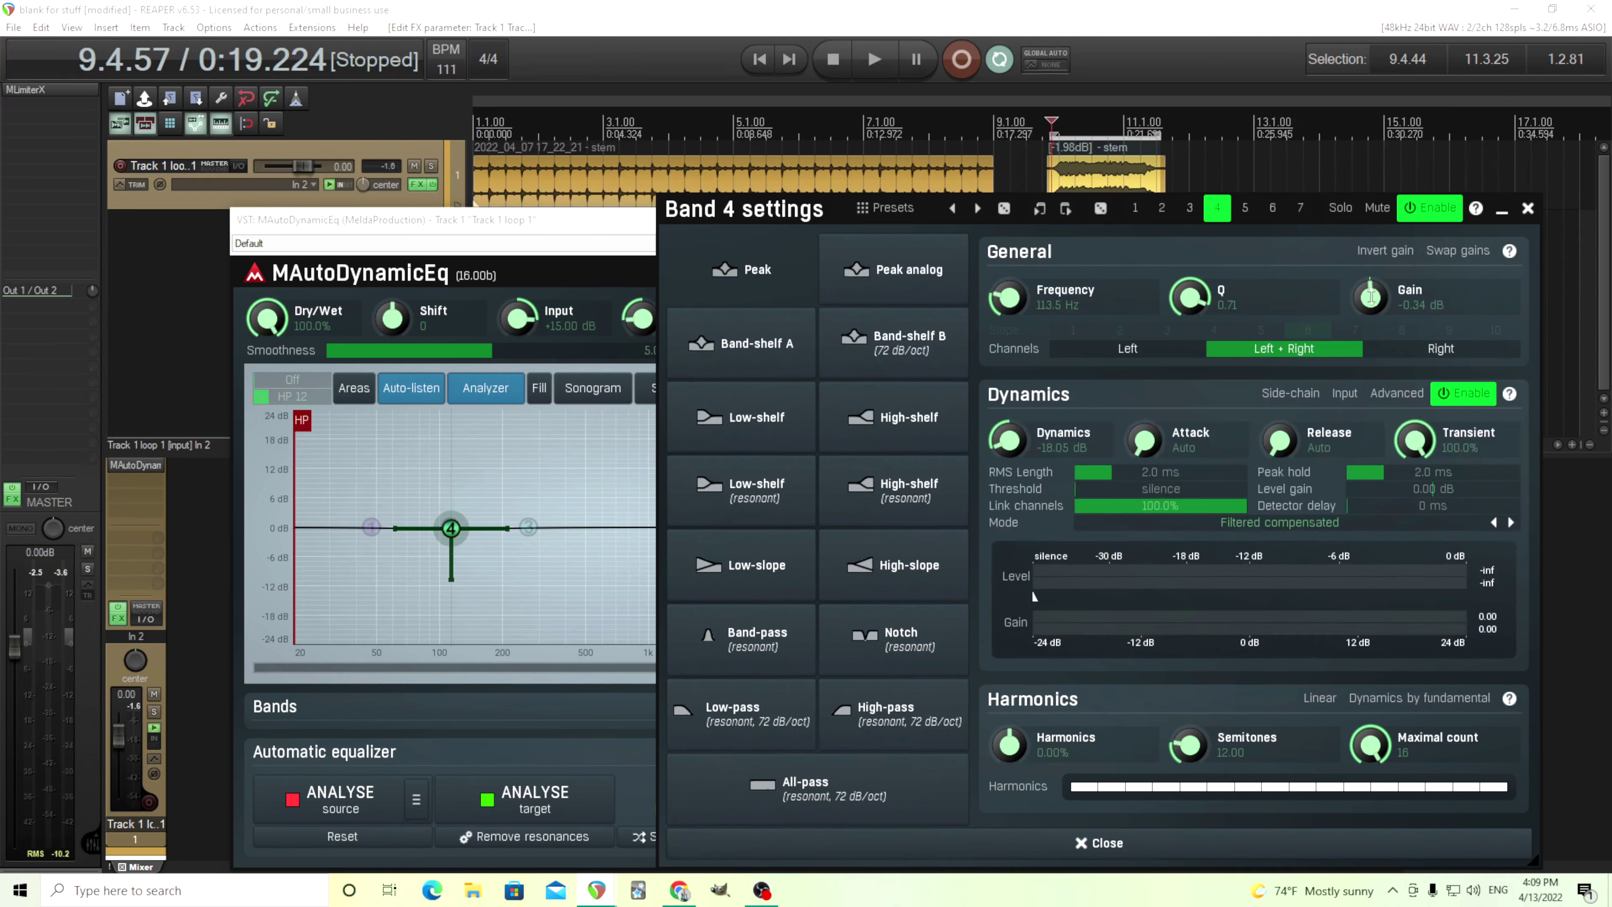
{"action": "left_click", "coordinate": [1371, 297], "text": "ctrl"}
{"action": "left_click", "coordinate": [1011, 436], "text": "ctrl"}
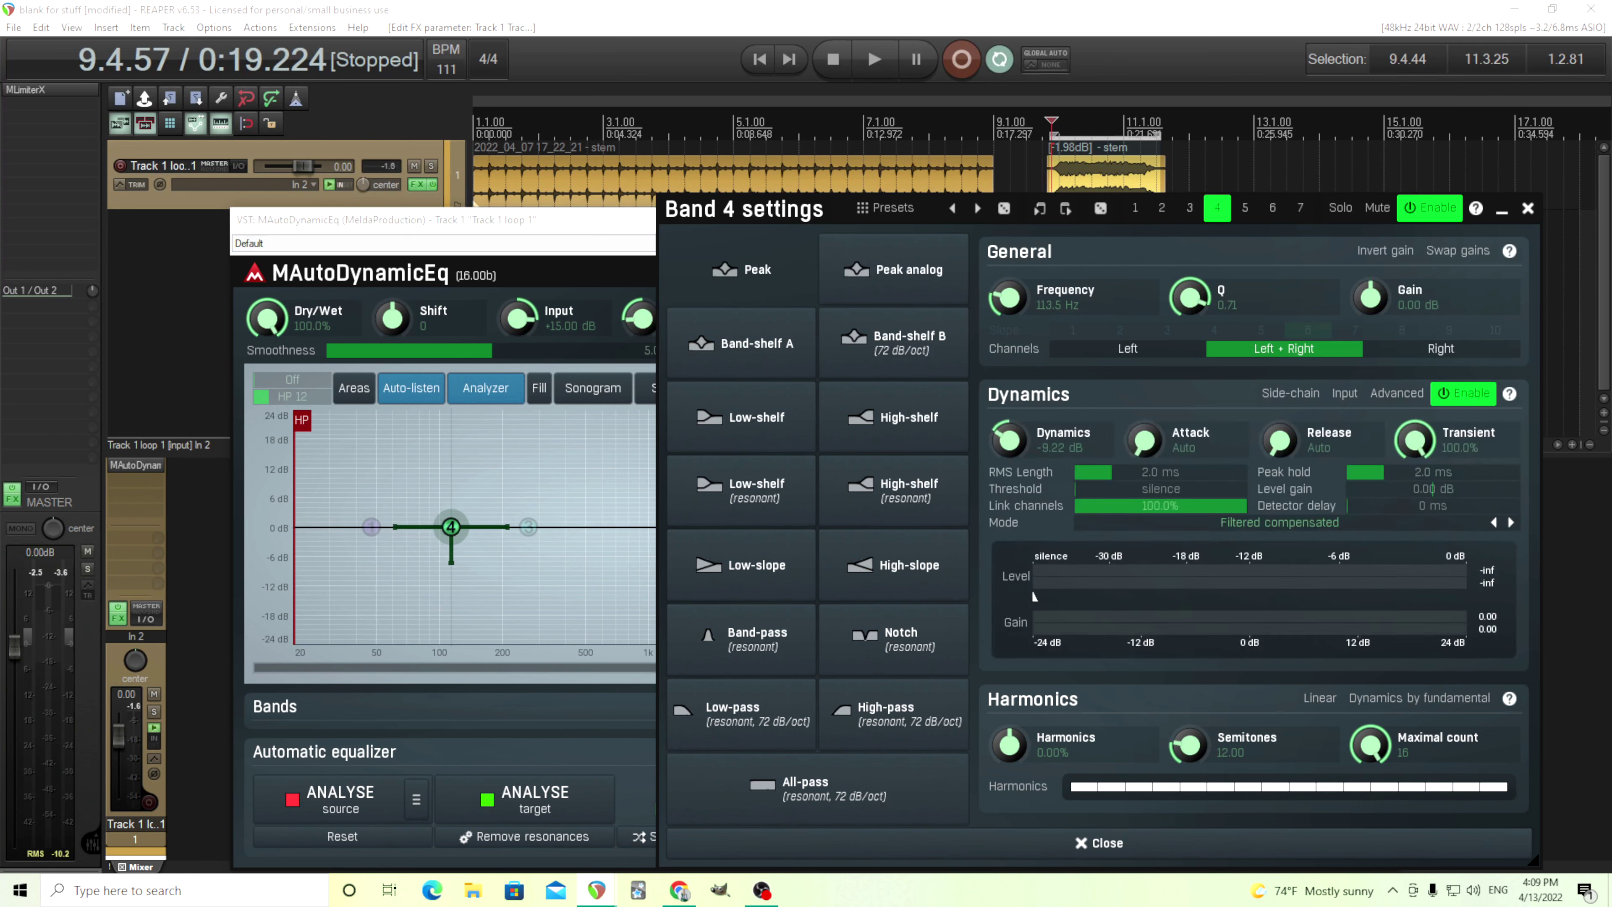
Step: While the loop plays, lower band 4's Dynamics to about -16.7 dB, and stop playback
{"action": "key", "text": "space"}
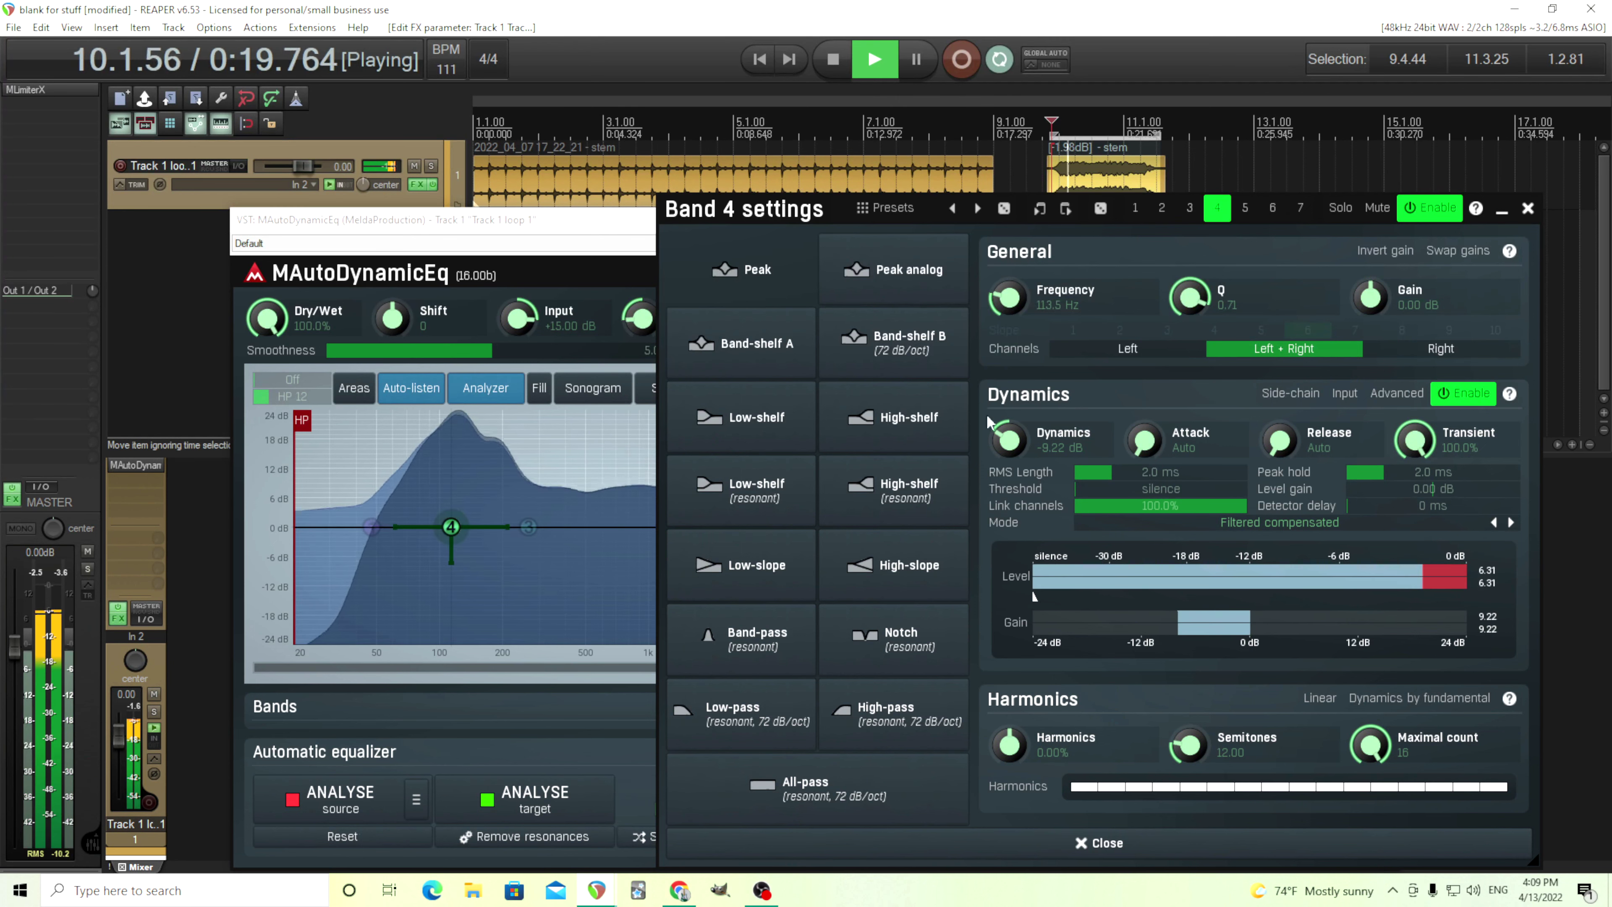
{"action": "left_click_drag", "start_coordinate": [1019, 453], "coordinate": [1020, 477]}
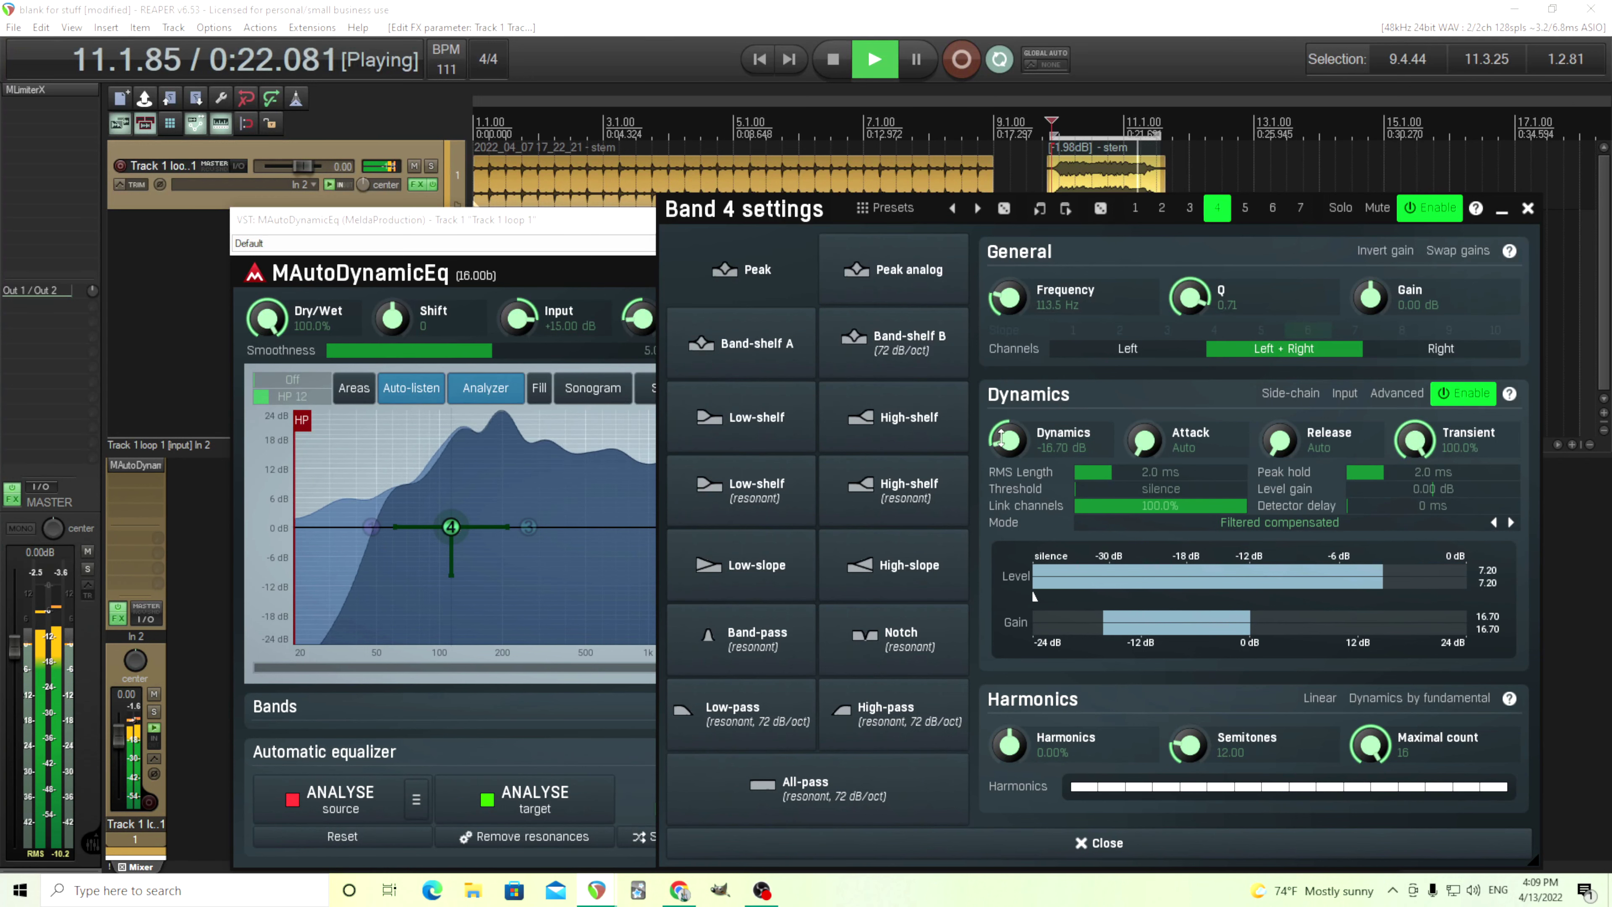
{"action": "left_click", "coordinate": [835, 59]}
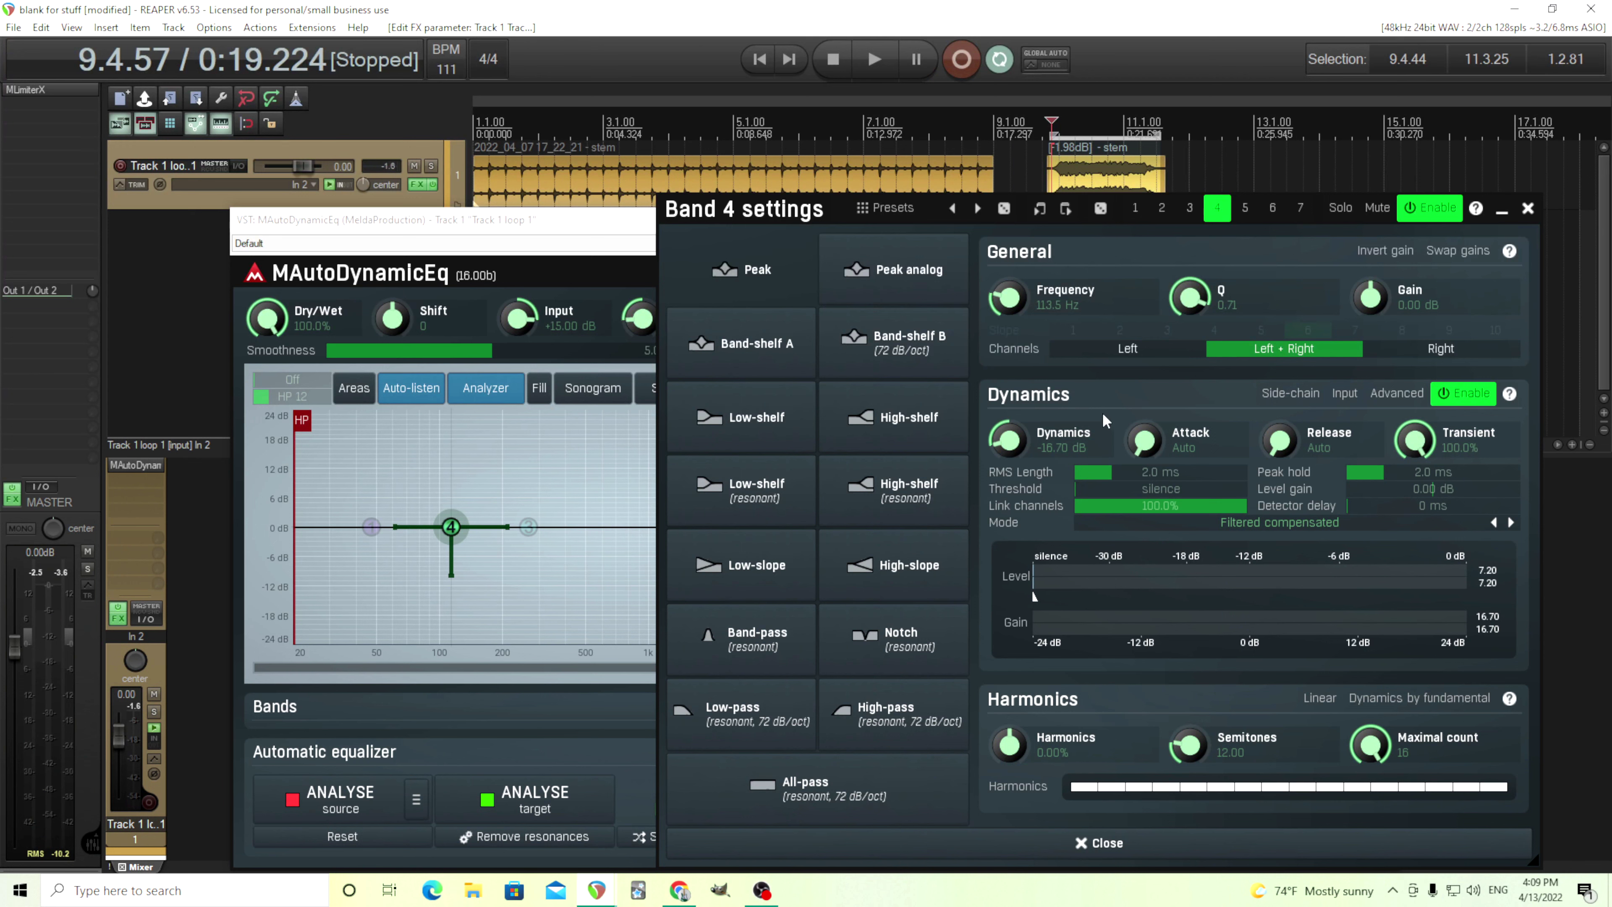
Step: Lower band 4's Transient to about 94.8% while the loop plays, close the band settings and stop playback
{"action": "left_click_drag", "start_coordinate": [1417, 448], "coordinate": [1432, 410]}
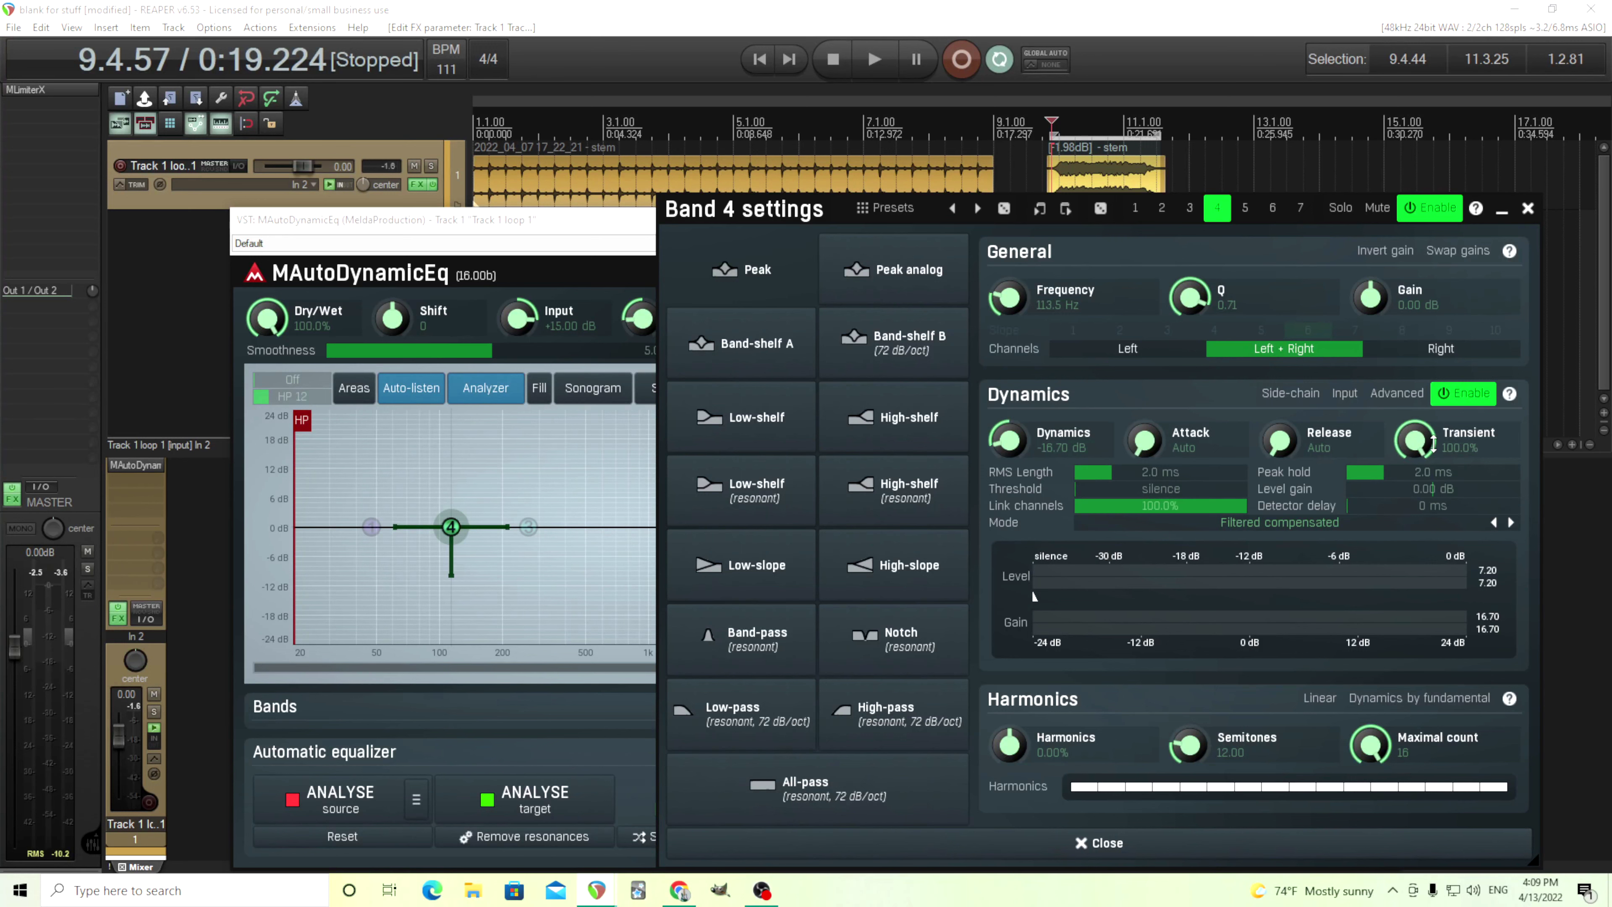
{"action": "key", "text": "space"}
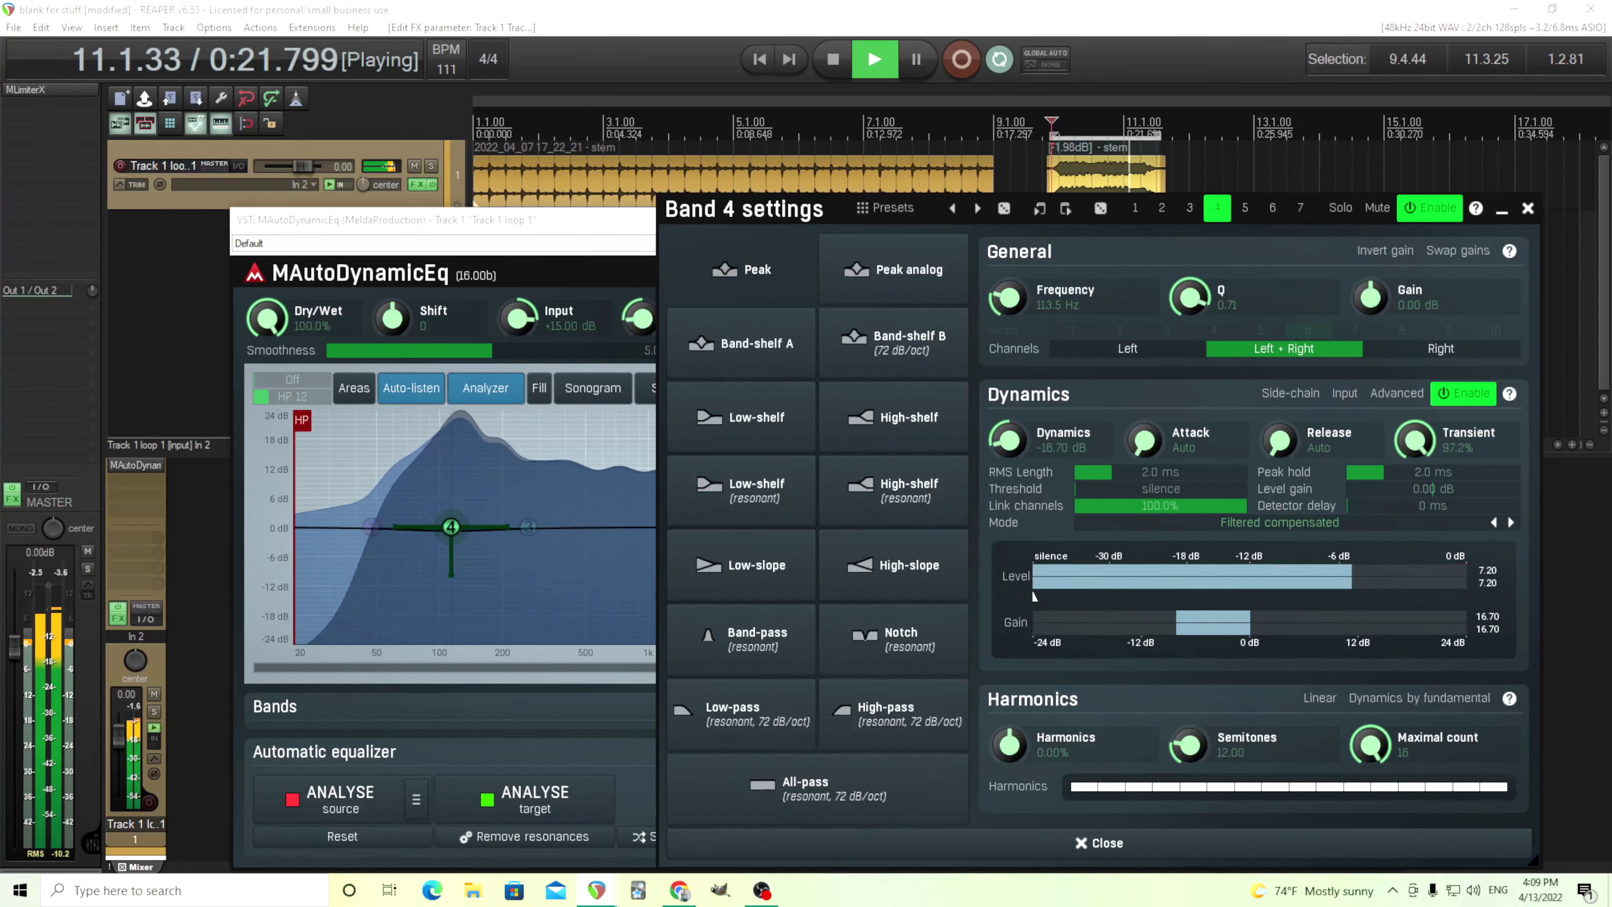
{"action": "left_click_drag", "start_coordinate": [1433, 410], "coordinate": [1409, 433]}
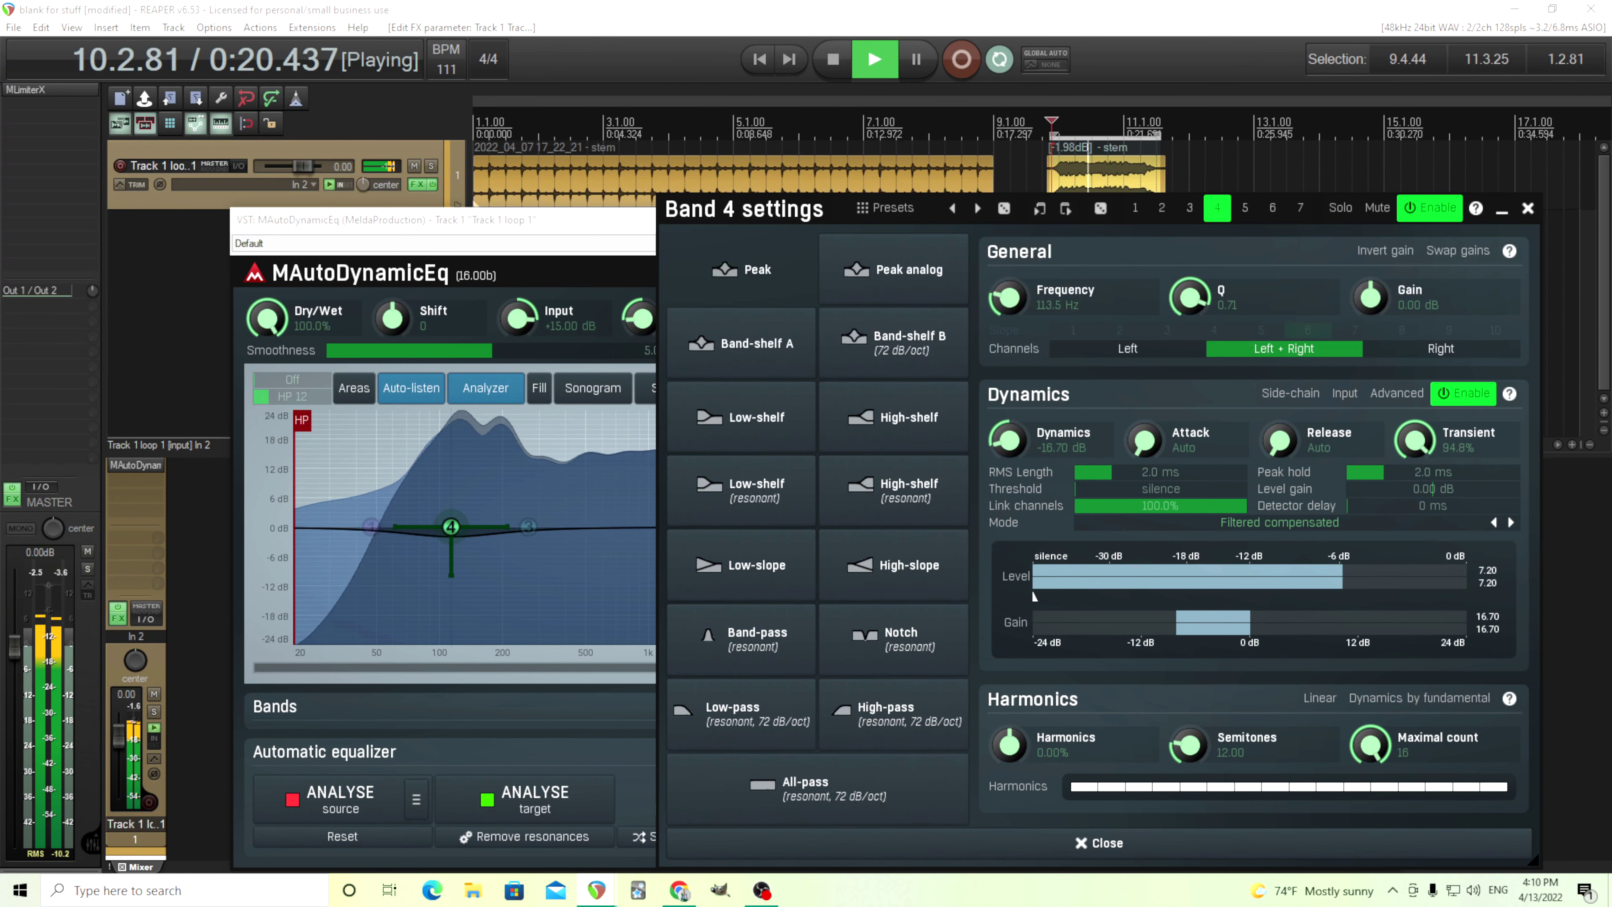
{"action": "key", "text": "Escape"}
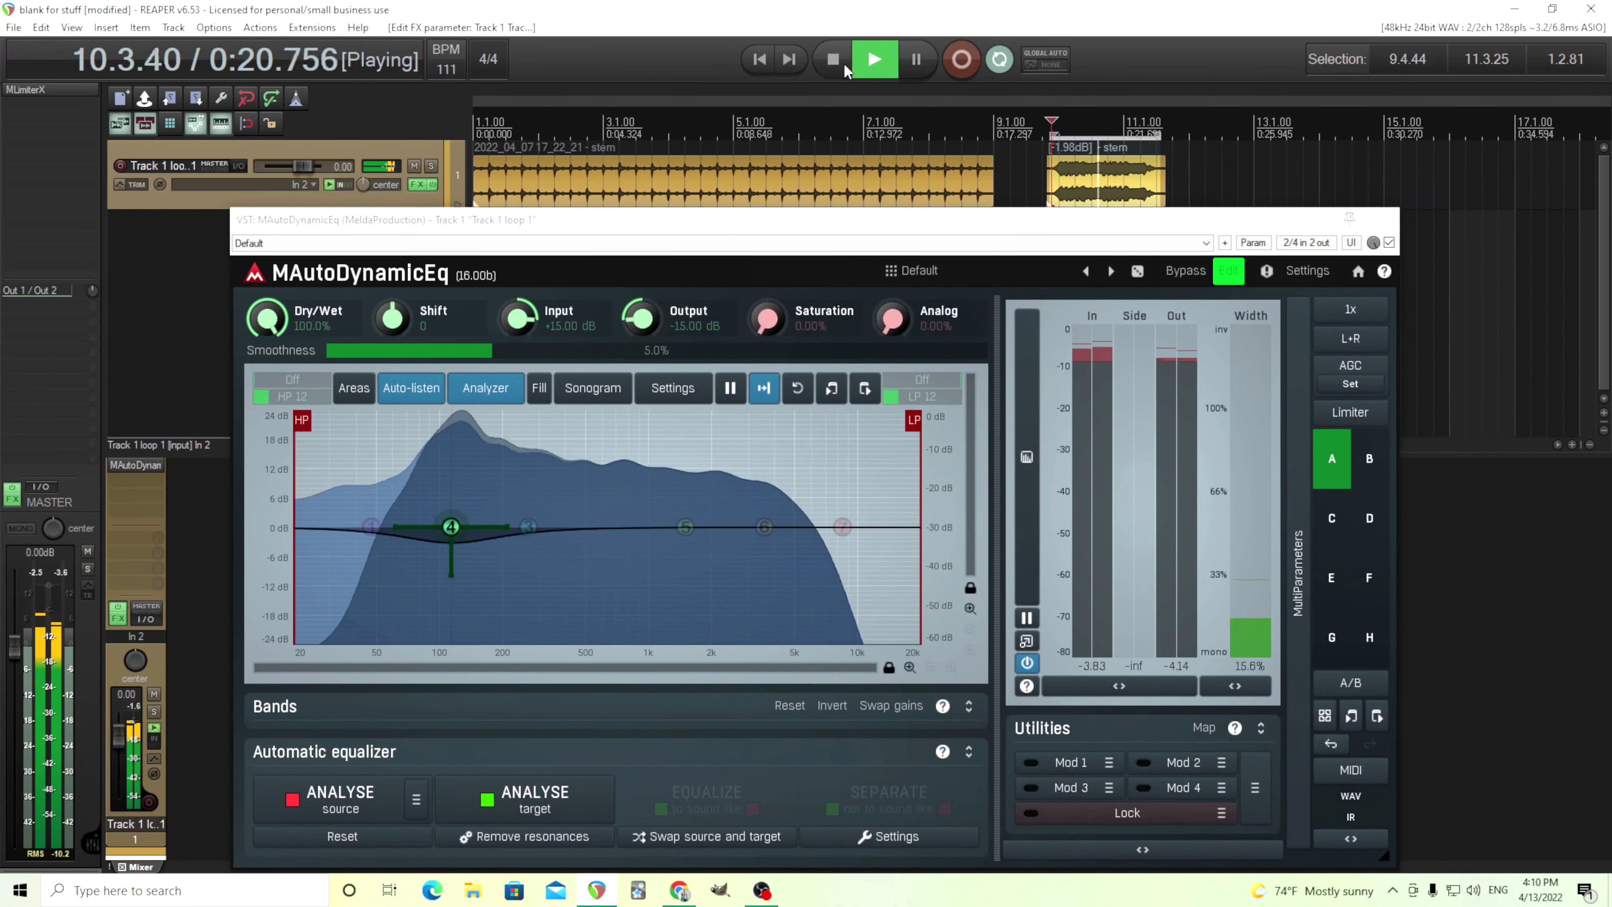
{"action": "key", "text": "space"}
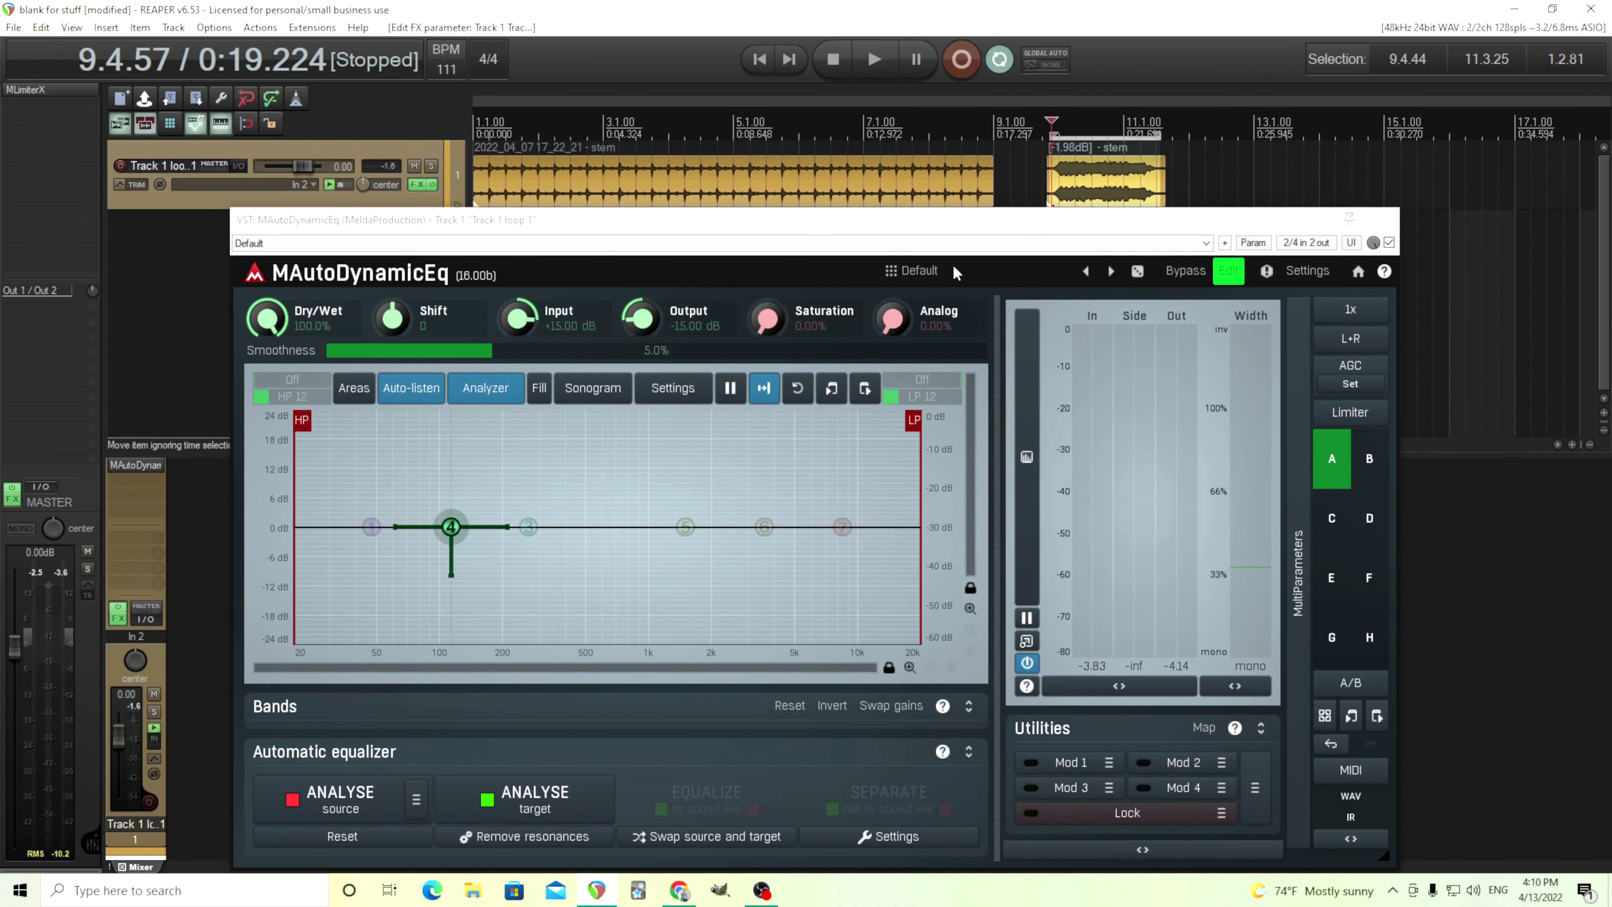
Step: Compare the playing loop with the equalizer bypassed and active at band 4's reduced Transient, and stop playback
{"action": "left_click", "coordinate": [884, 68]}
{"action": "left_click", "coordinate": [1193, 274]}
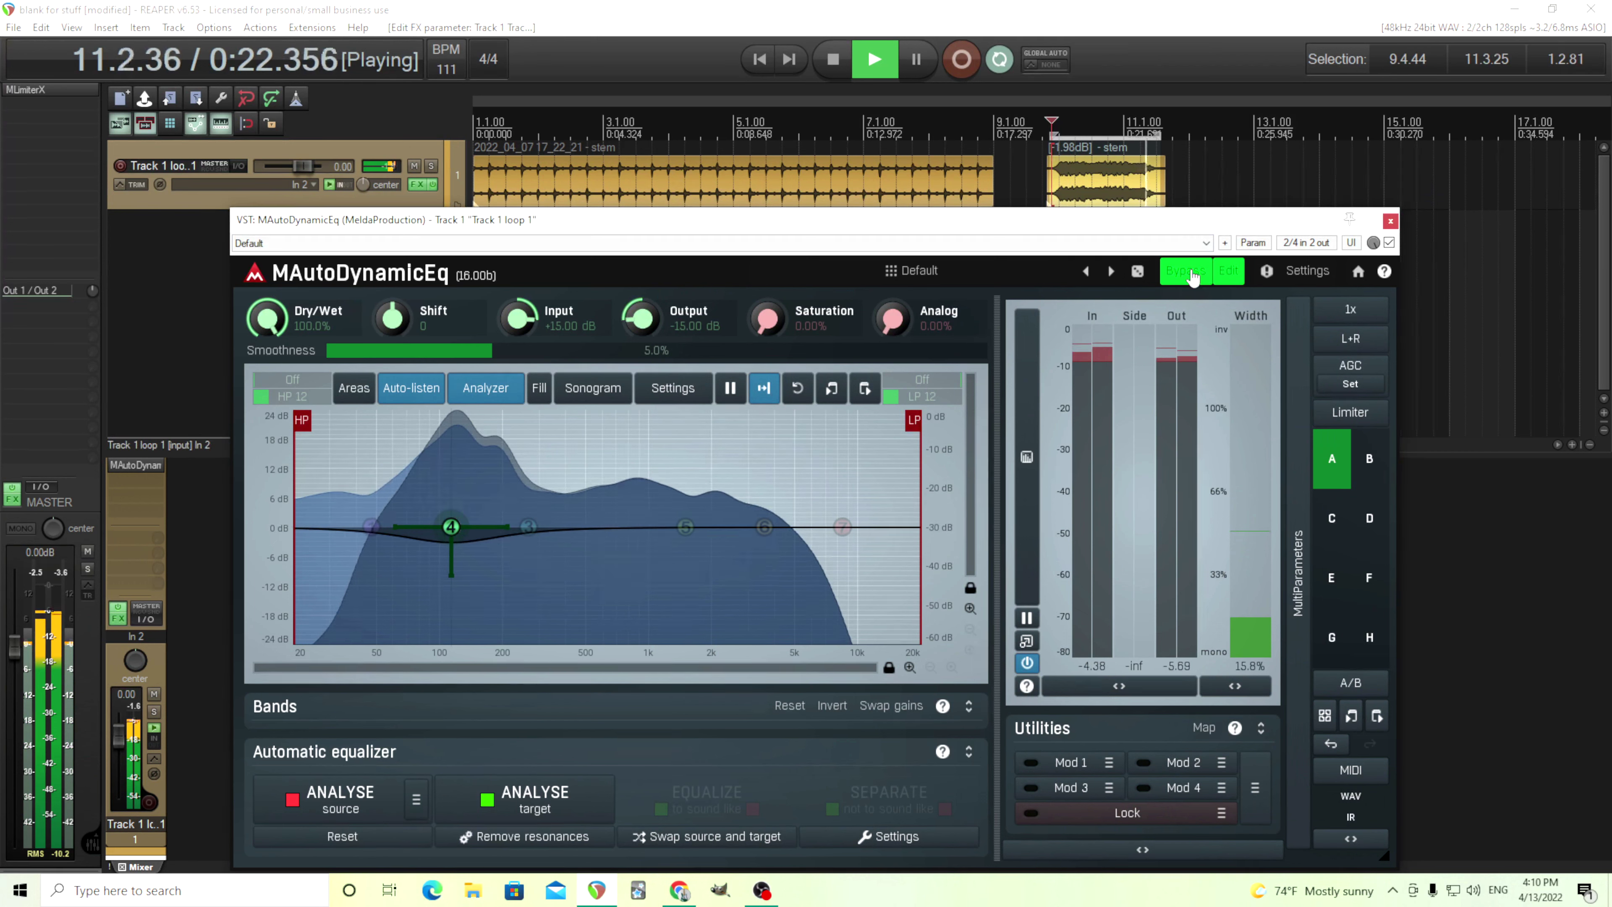
{"action": "left_click", "coordinate": [1192, 275]}
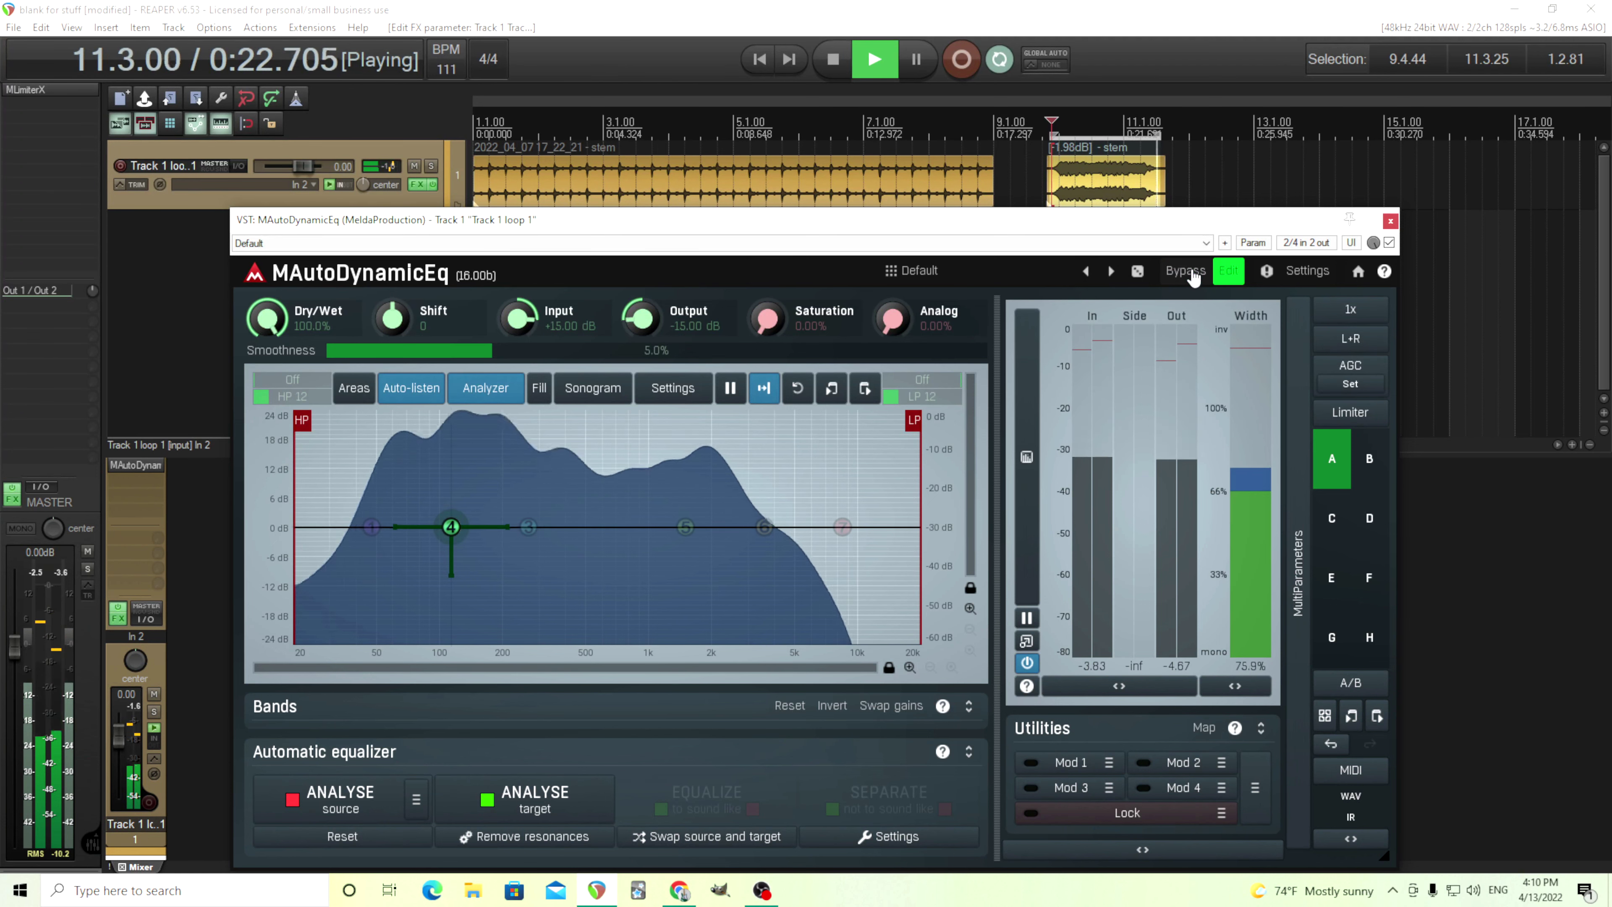
{"action": "left_click", "coordinate": [839, 63]}
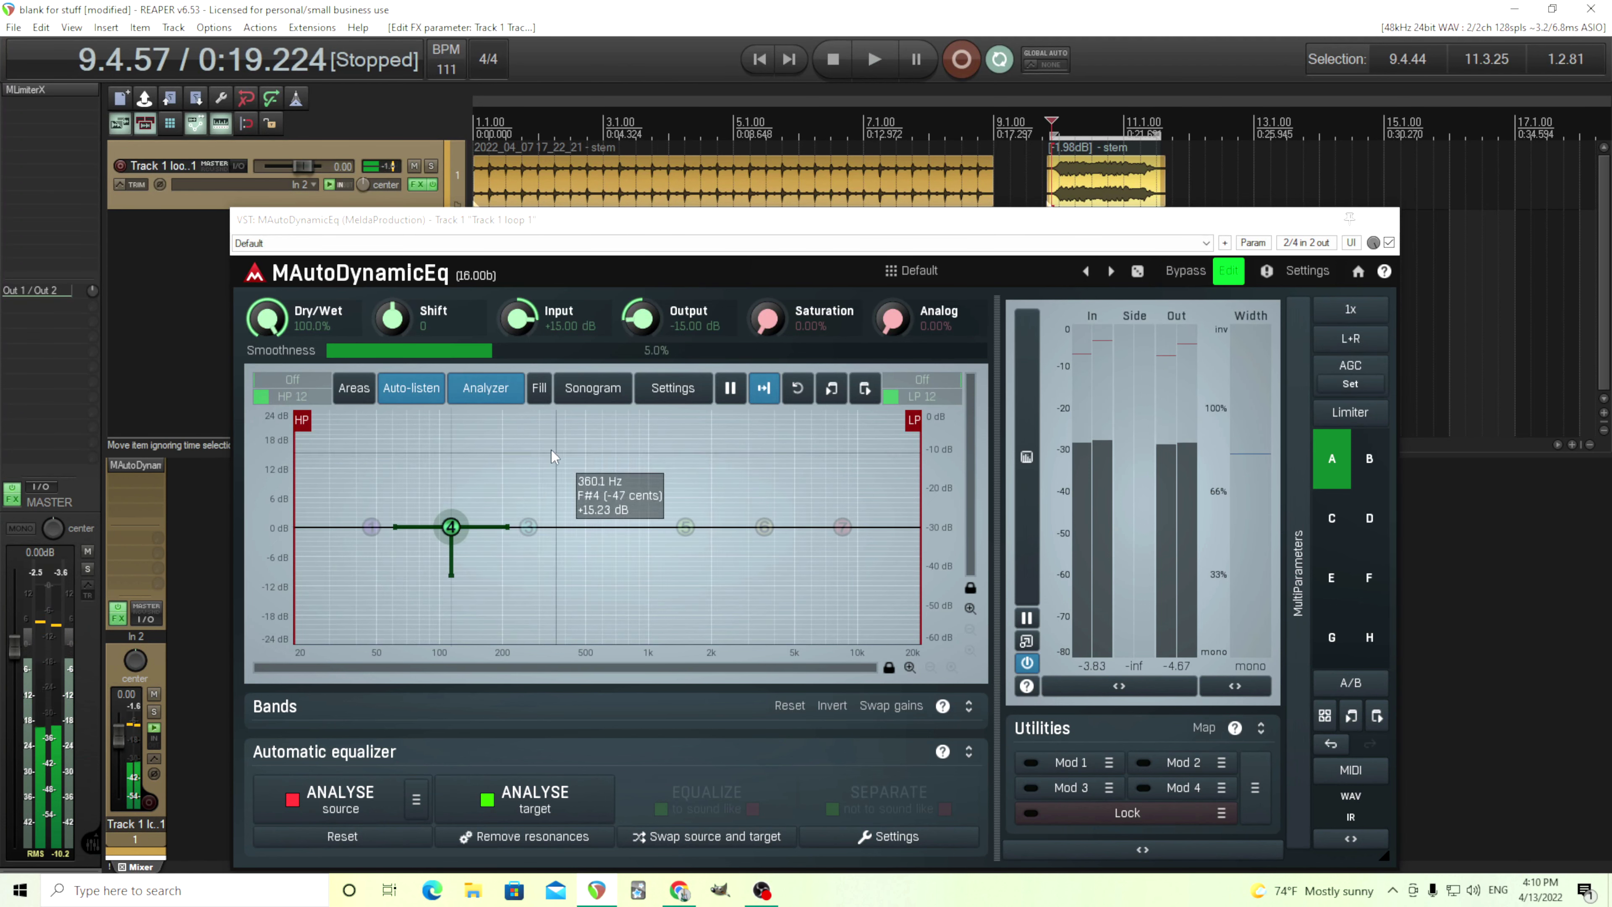
Step: Set band 4's Release to 77 ms and Transient to about 90.4%, play the loop and close the band settings
{"action": "double_click", "coordinate": [452, 526]}
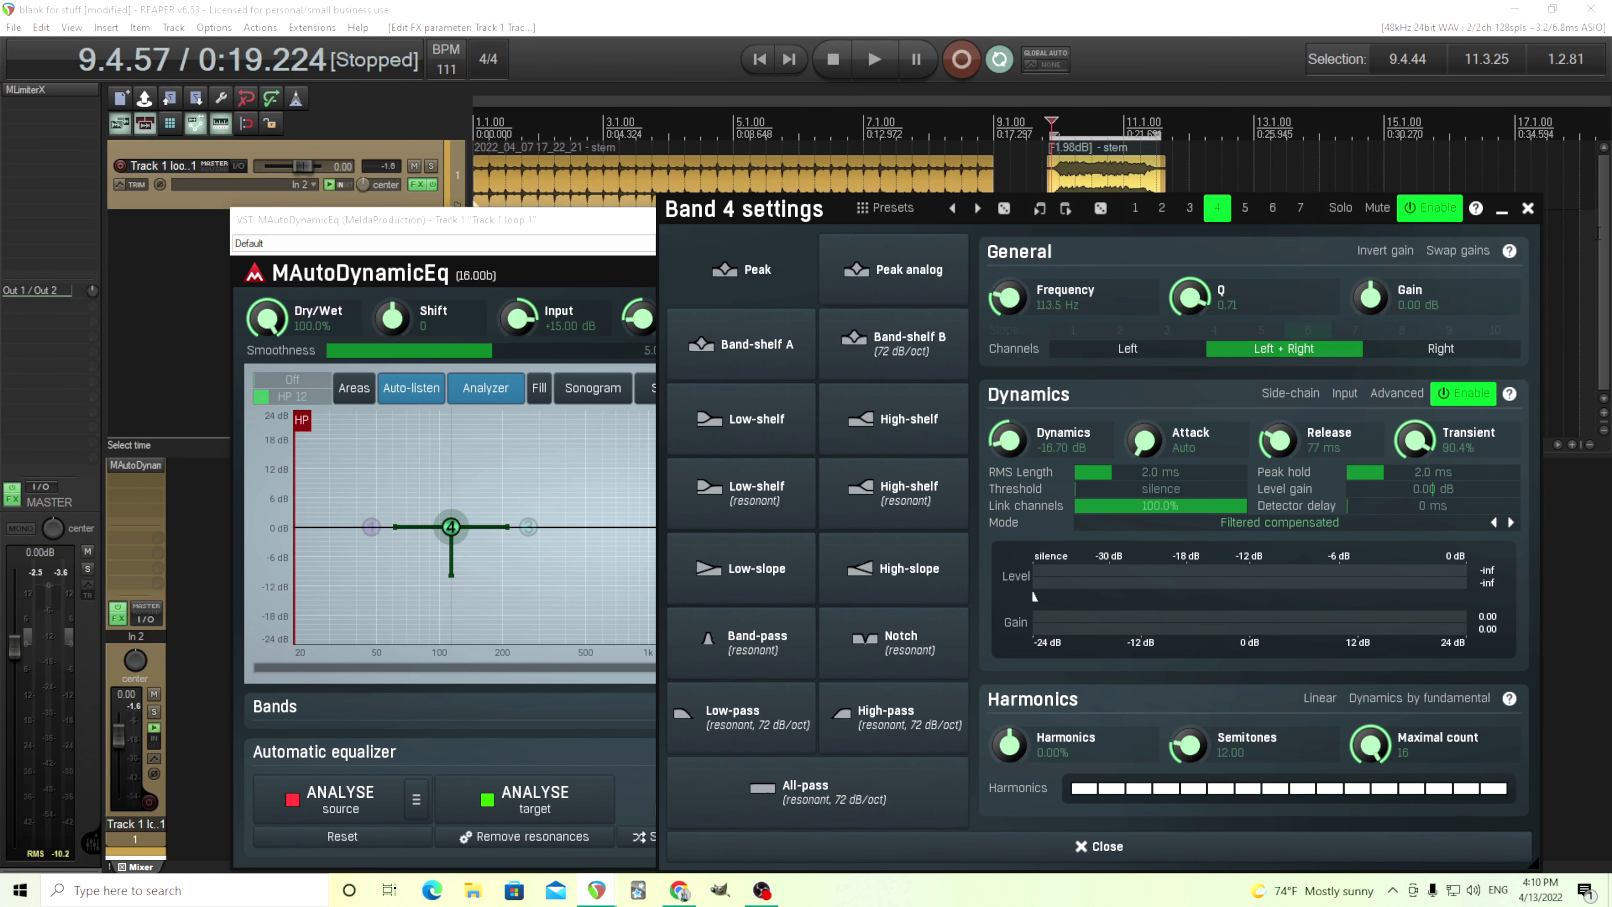
{"action": "key", "text": "space"}
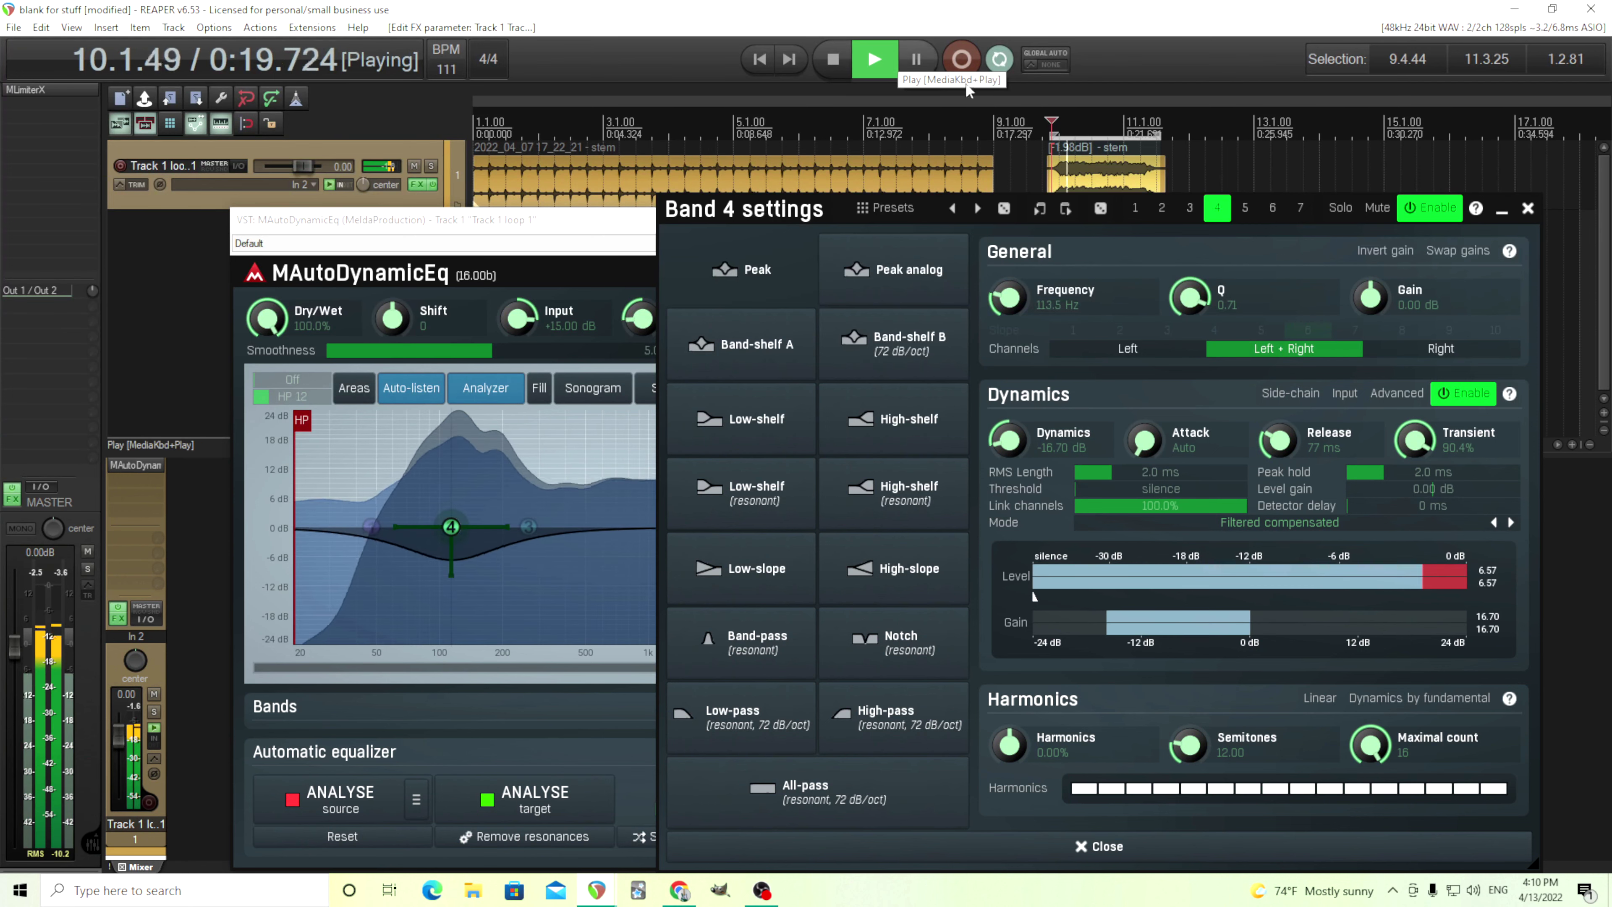
{"action": "left_click", "coordinate": [1526, 215]}
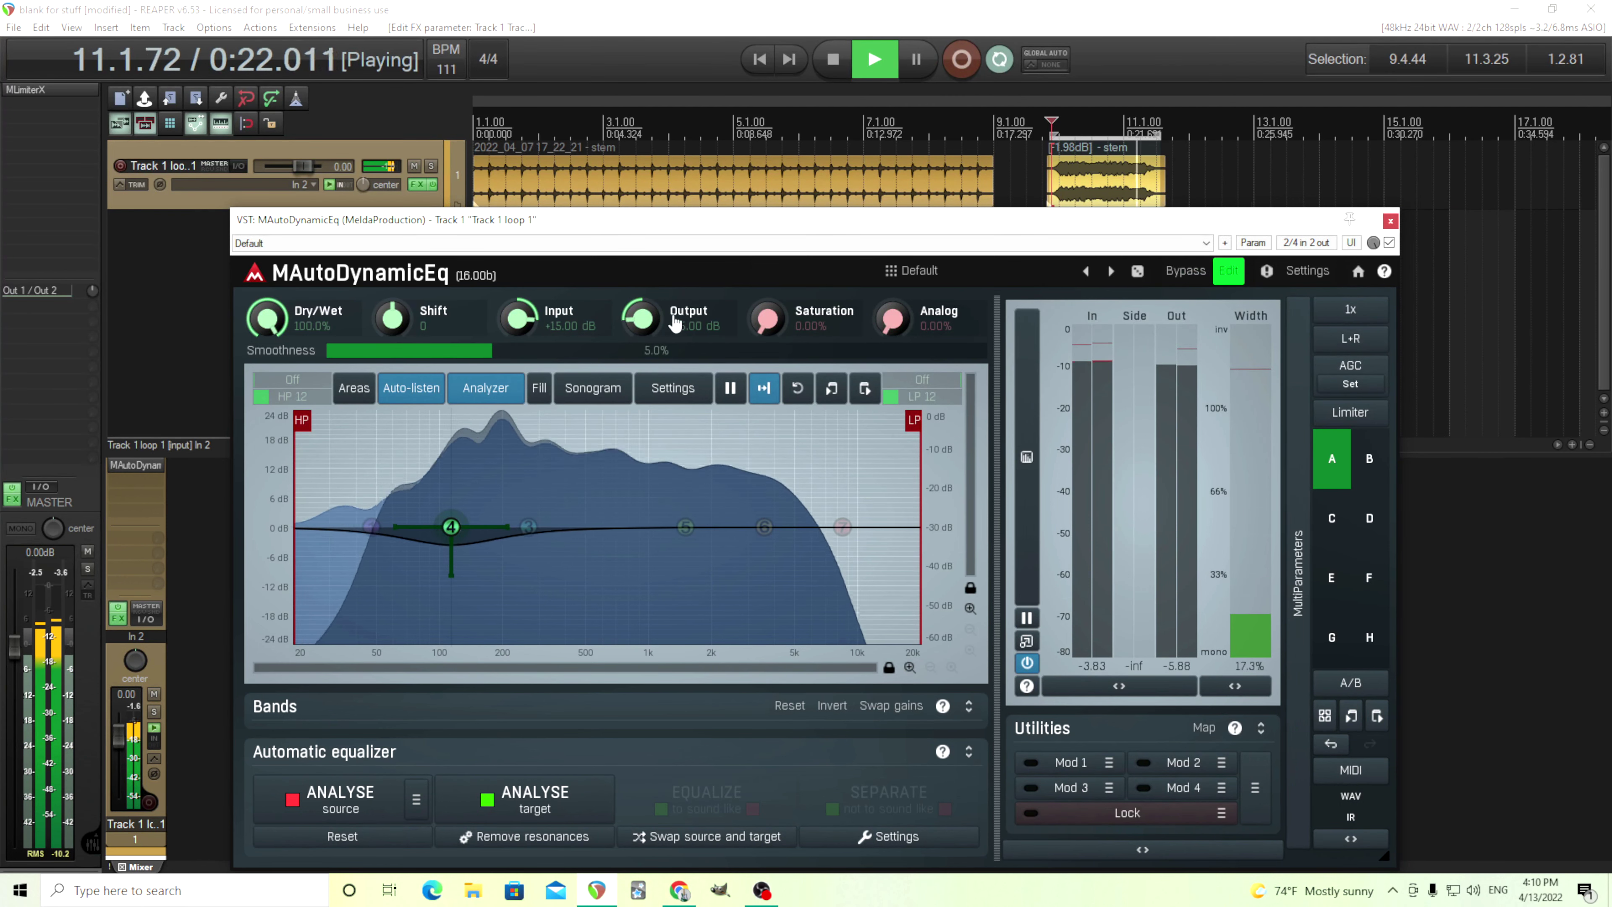
Step: Raise the equalizer's Output to about -12.7 dB, compare the loop bypassed and active, and stop playback
{"action": "double_click", "coordinate": [640, 318]}
{"action": "type", "text": "-14.04 dB"}
{"action": "key", "text": "Return"}
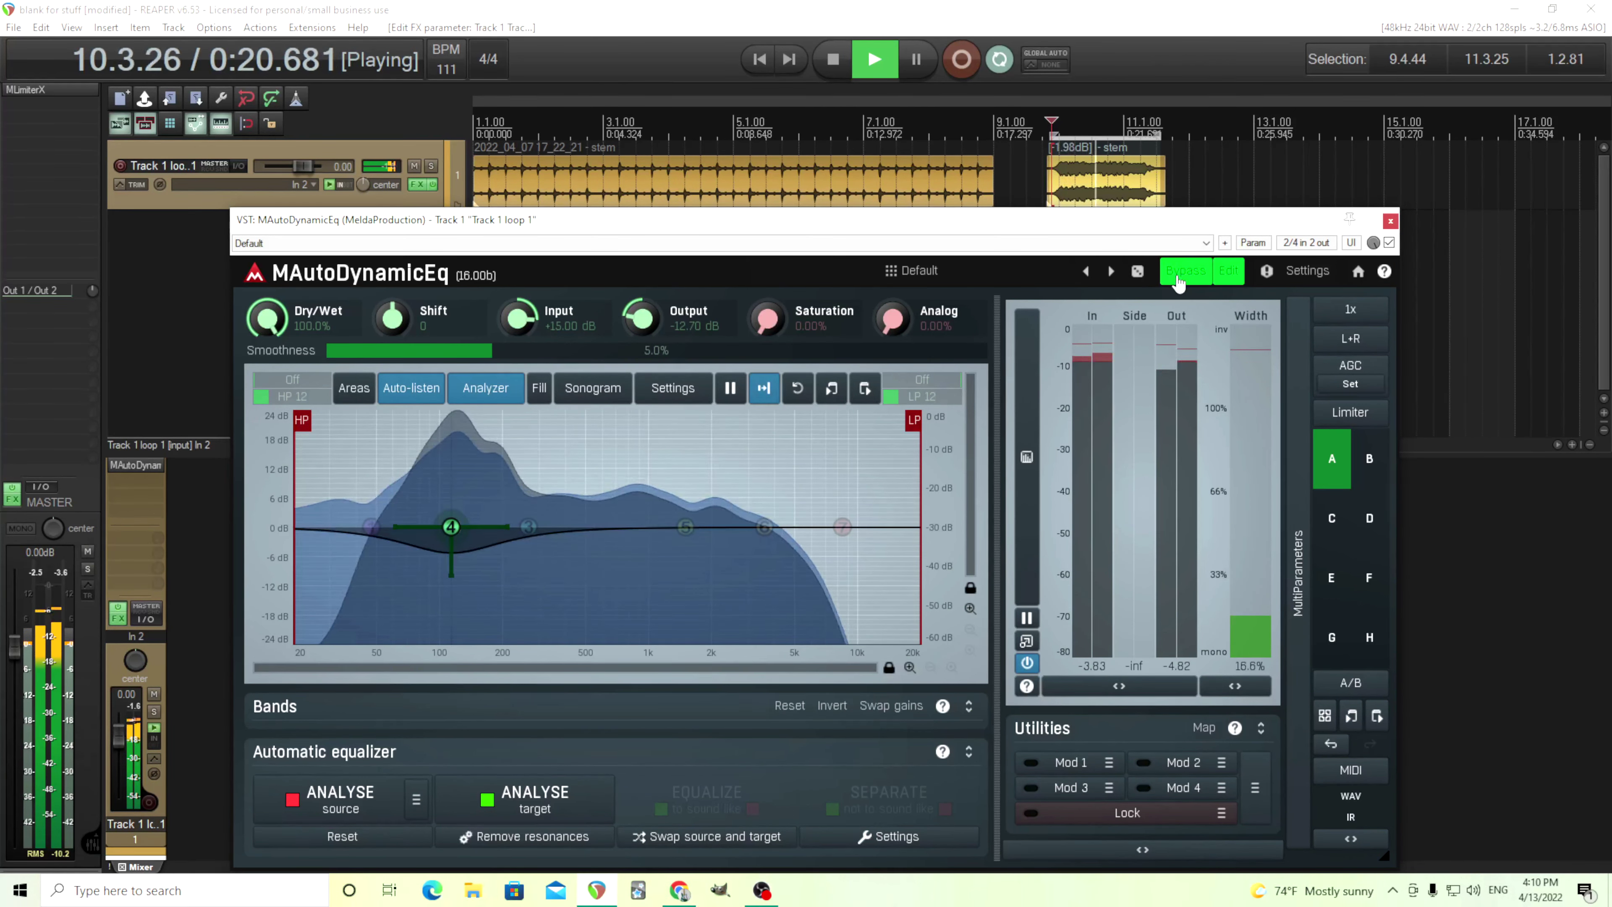
{"action": "left_click", "coordinate": [838, 58]}
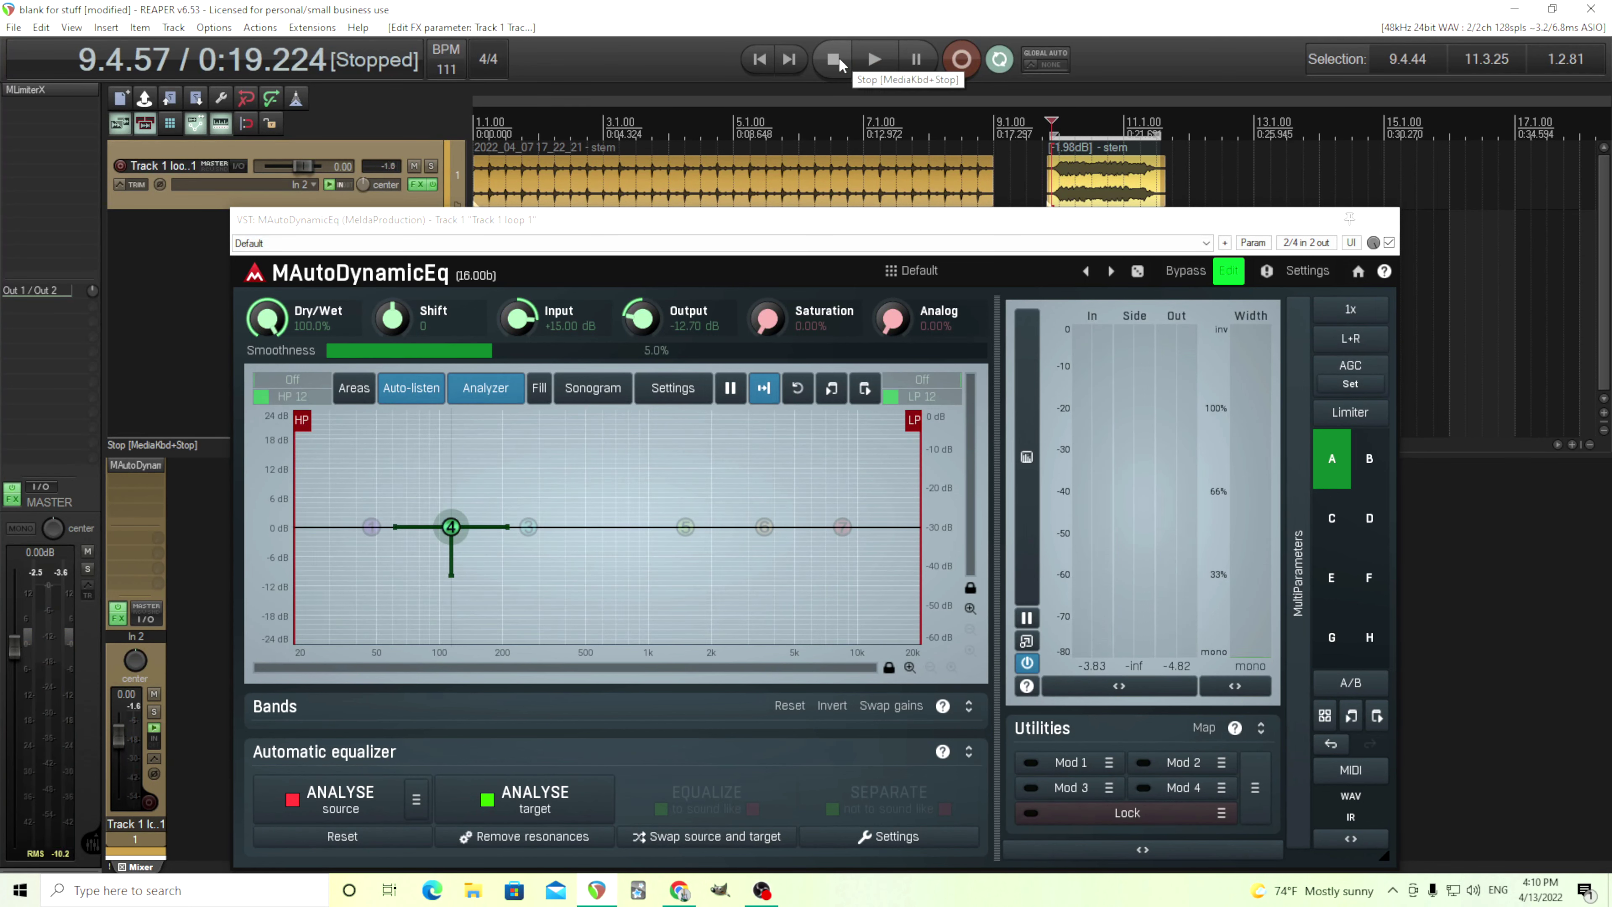